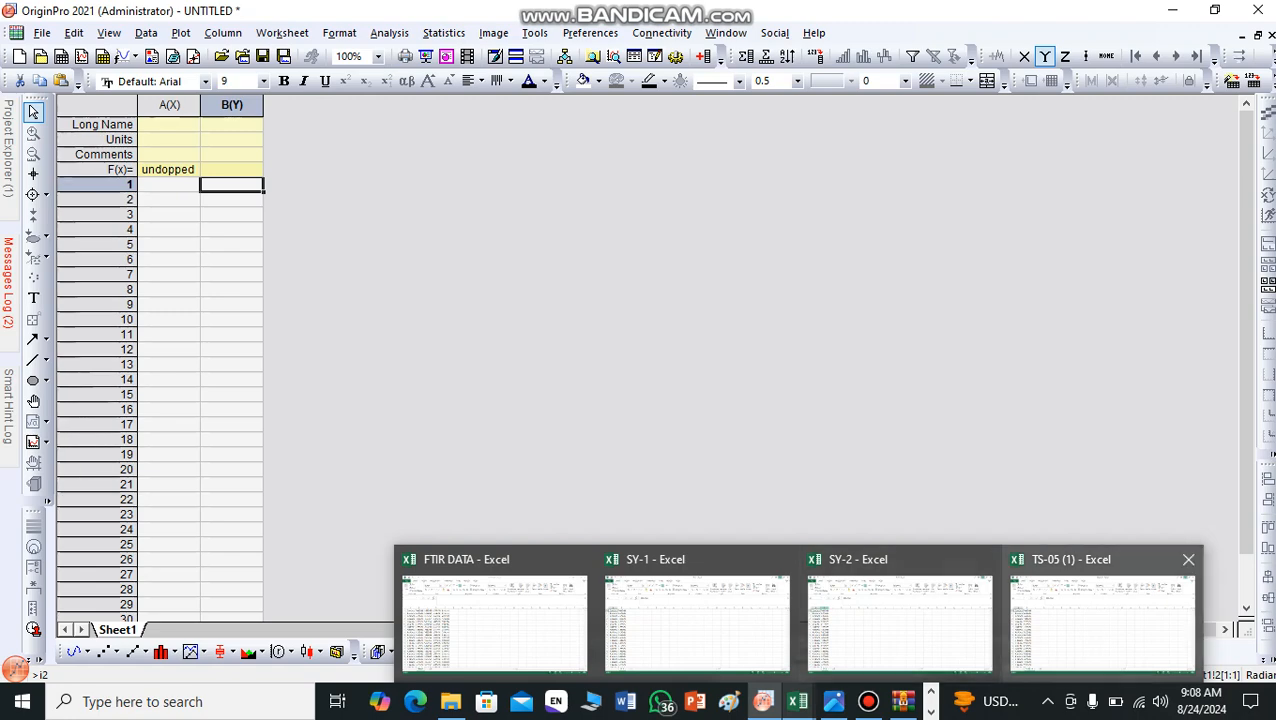
Step: Copy columns A and B from the TS-05 (1) workbook in Excel and return to OriginPro
click(1100, 615)
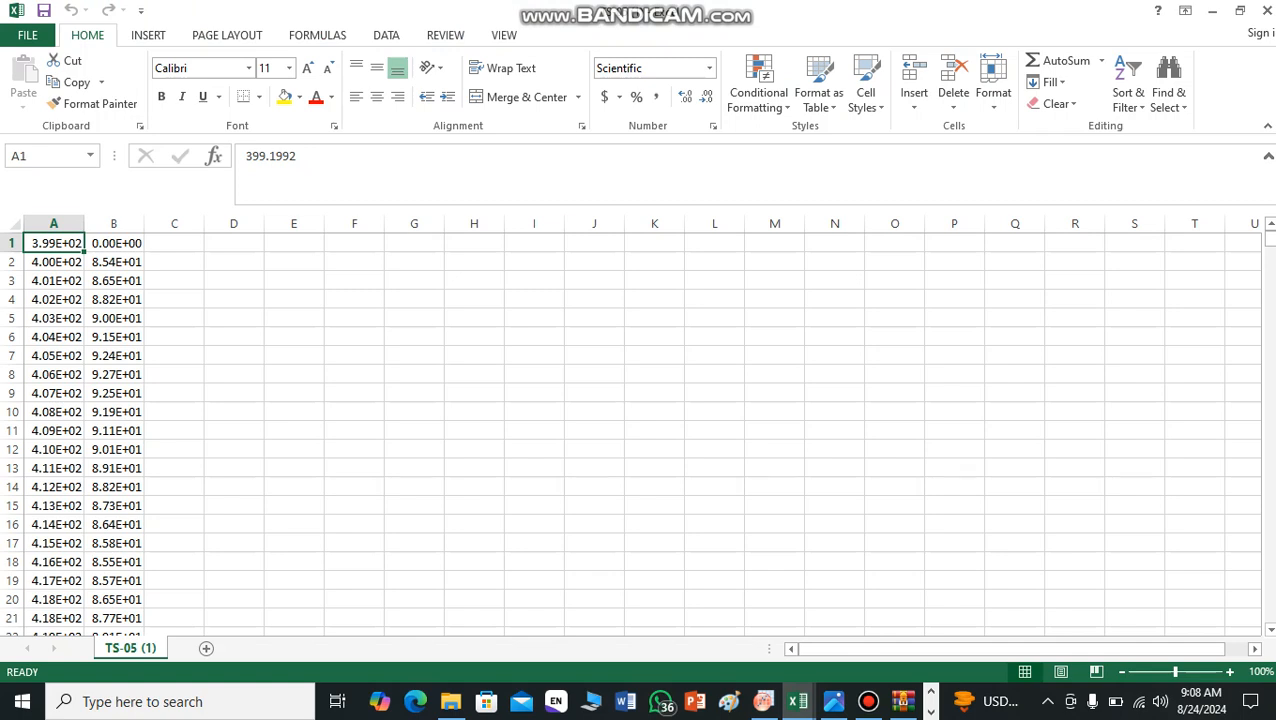
drag(54, 223, 114, 223)
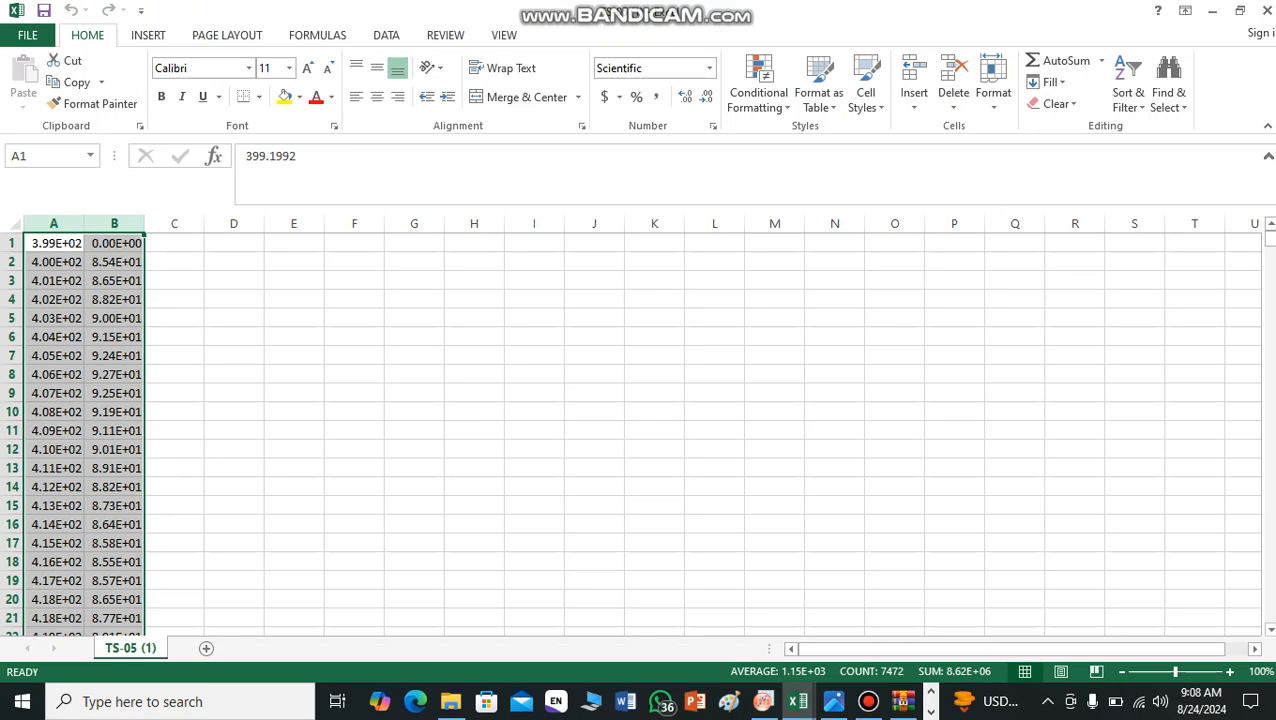
key(ctrl+c)
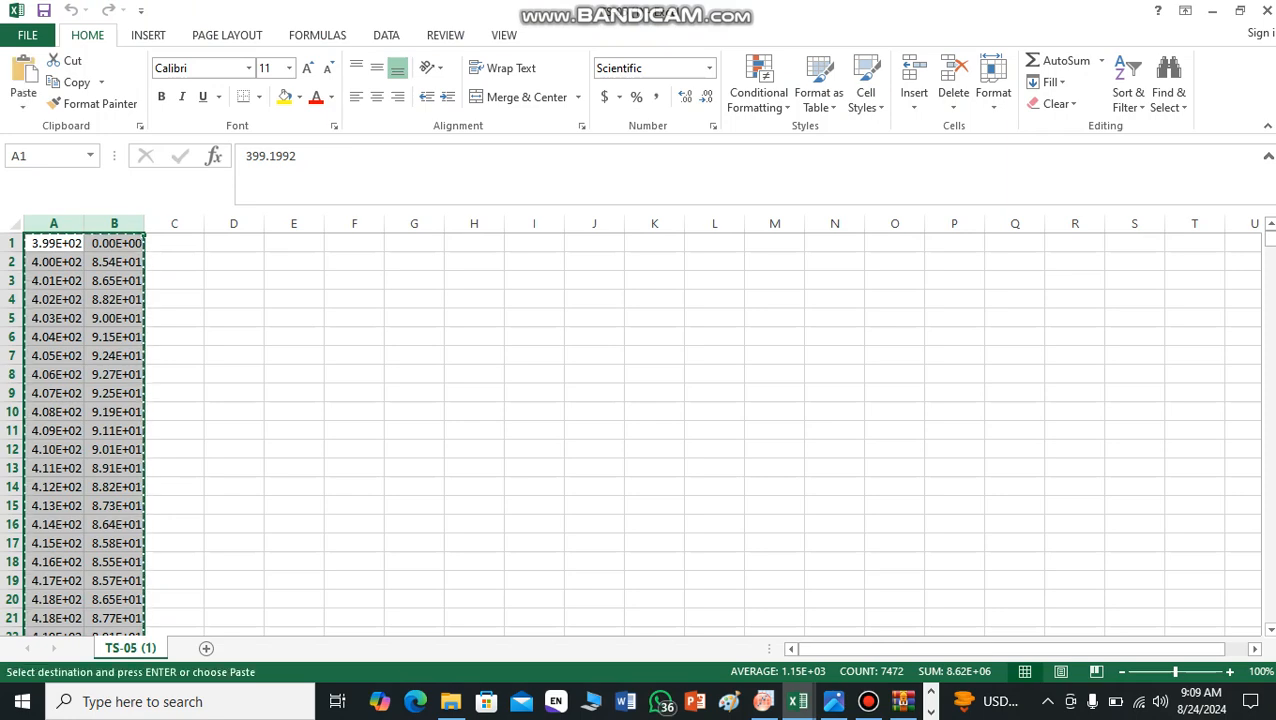
click(763, 620)
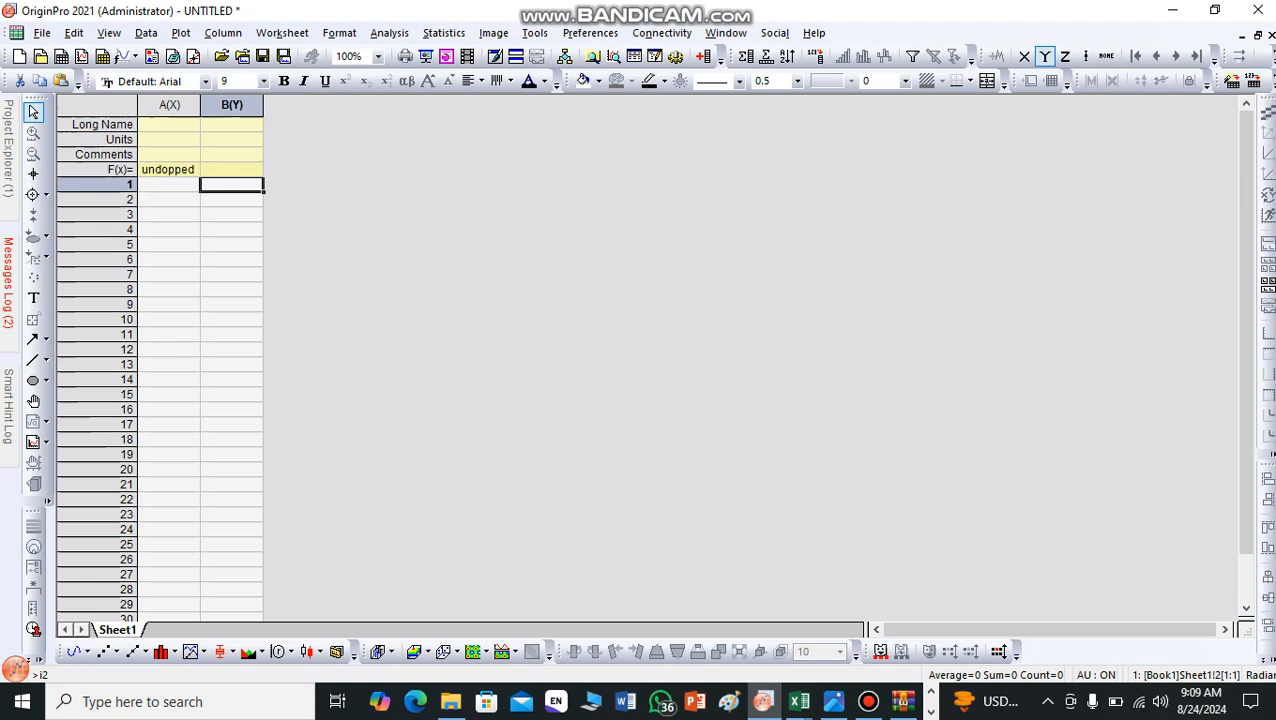
click(169, 170)
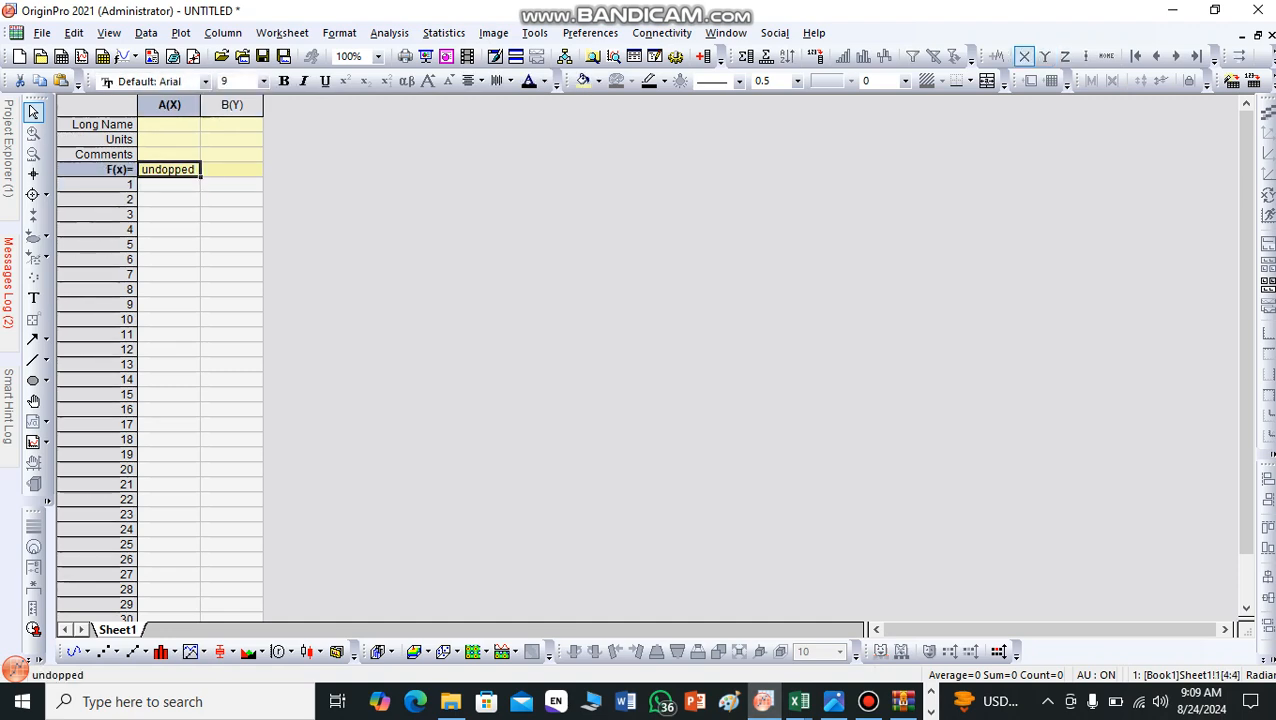
key(ctrl+v)
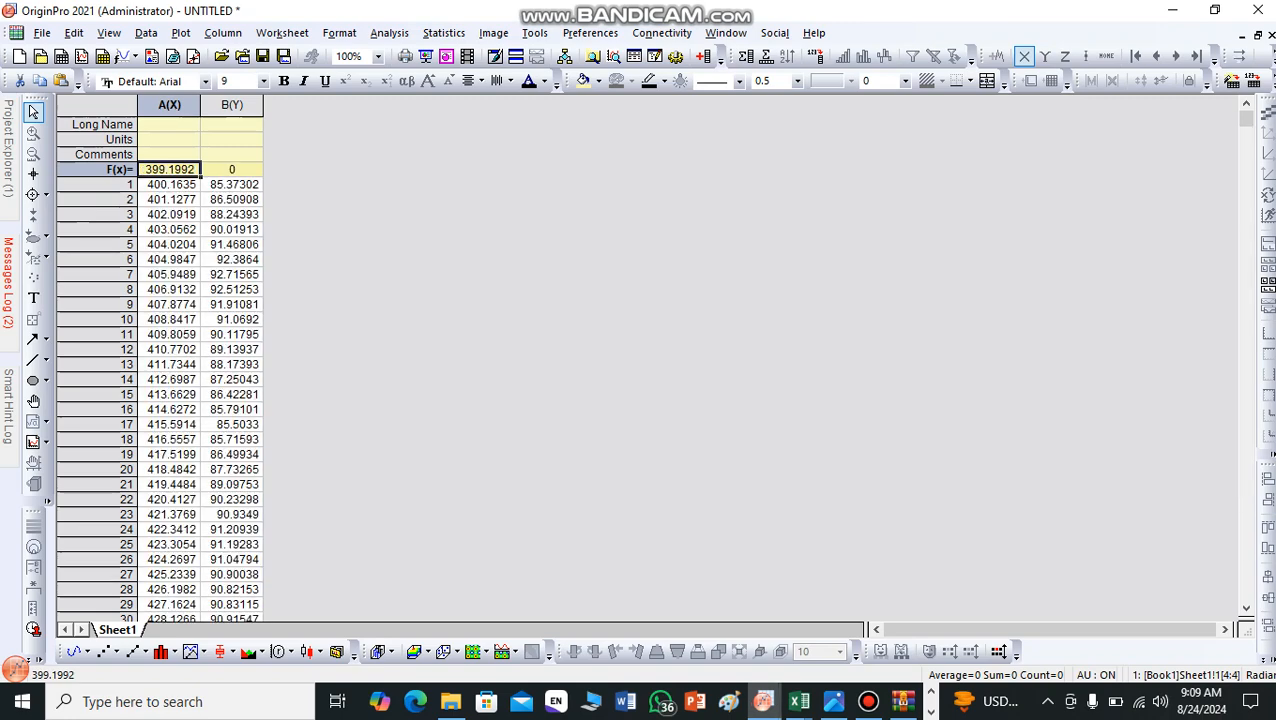
key(ctrl+z)
Step: Paste the copied TS-05 data into the worksheet starting at row 1 of column A(X)
click(169, 185)
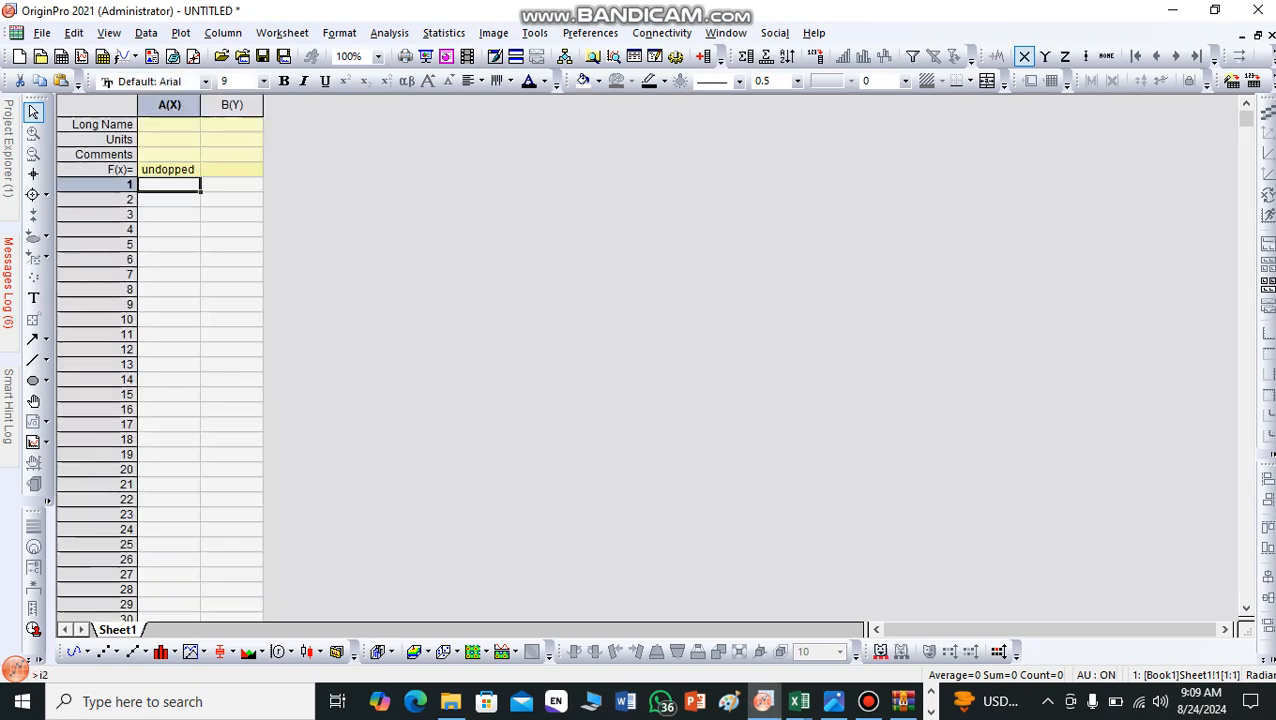
key(ctrl+v)
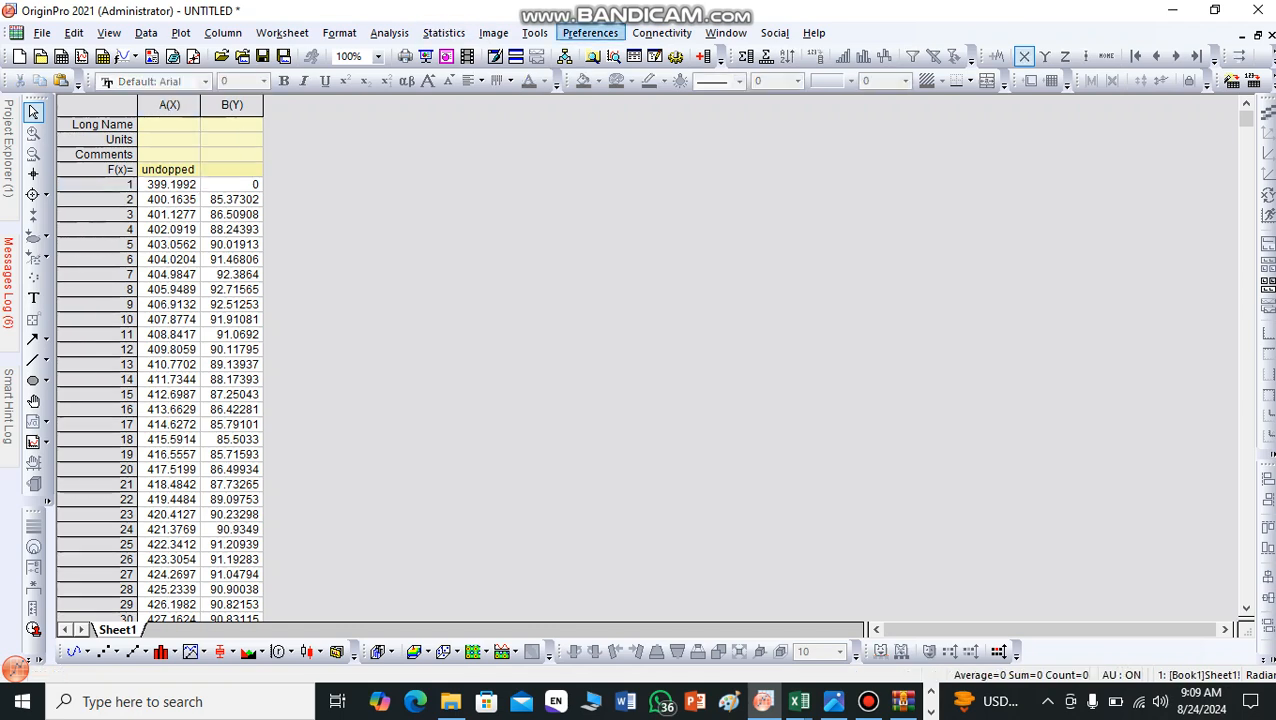
Step: Add five new Y columns to the worksheet, C through G
click(703, 56)
click(703, 56)
click(703, 56)
click(703, 56)
click(703, 56)
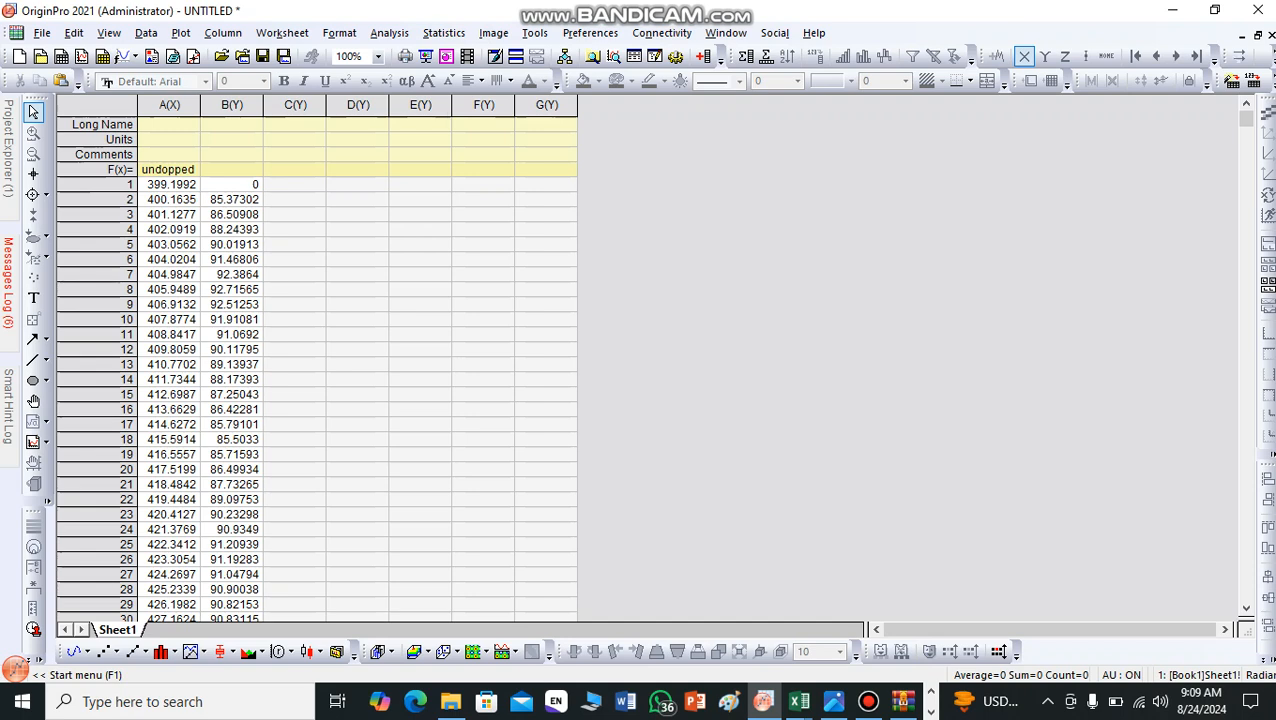
Step: Switch to the FTIR DATA workbook in Excel and copy columns B through E
mouse_move(868, 701)
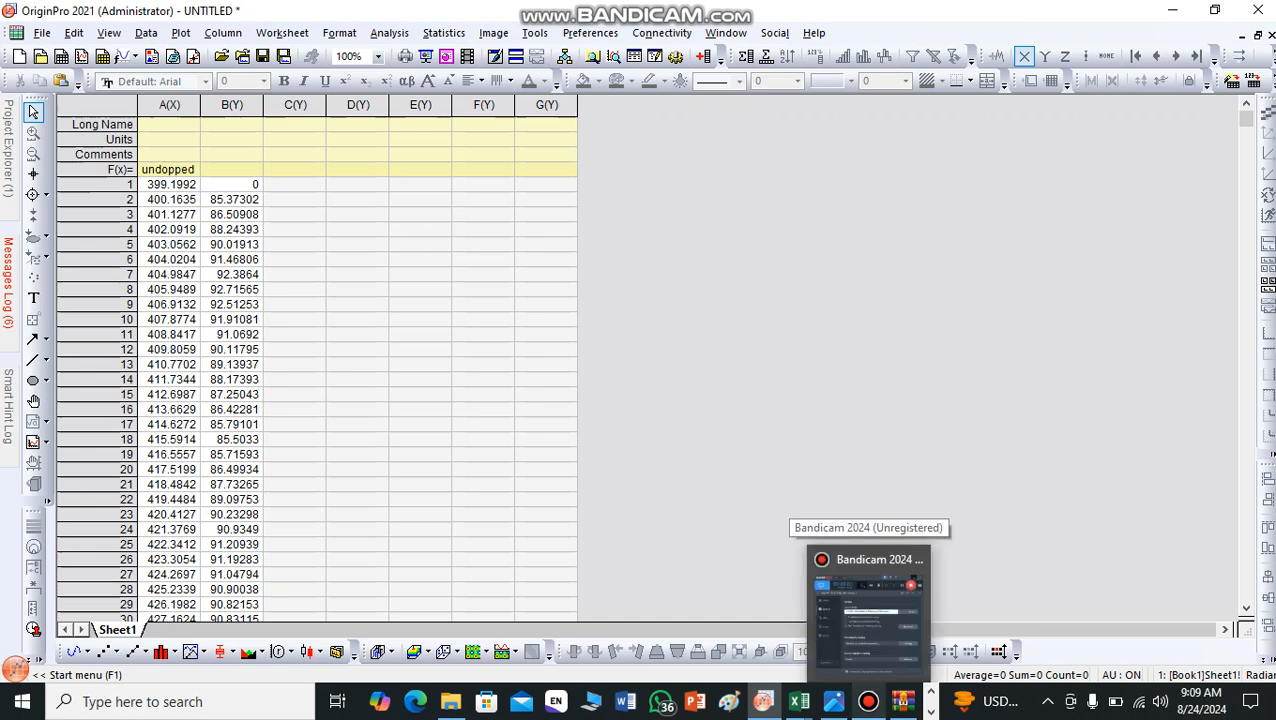
mouse_move(798, 701)
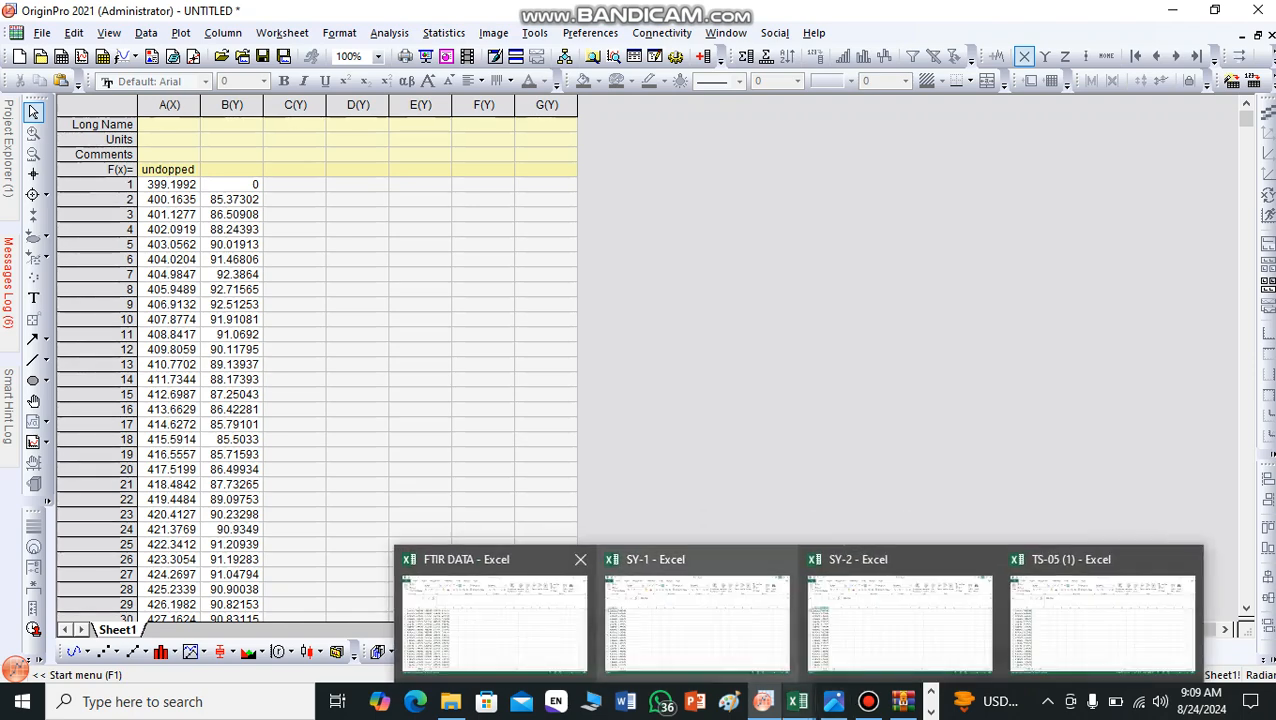
click(494, 620)
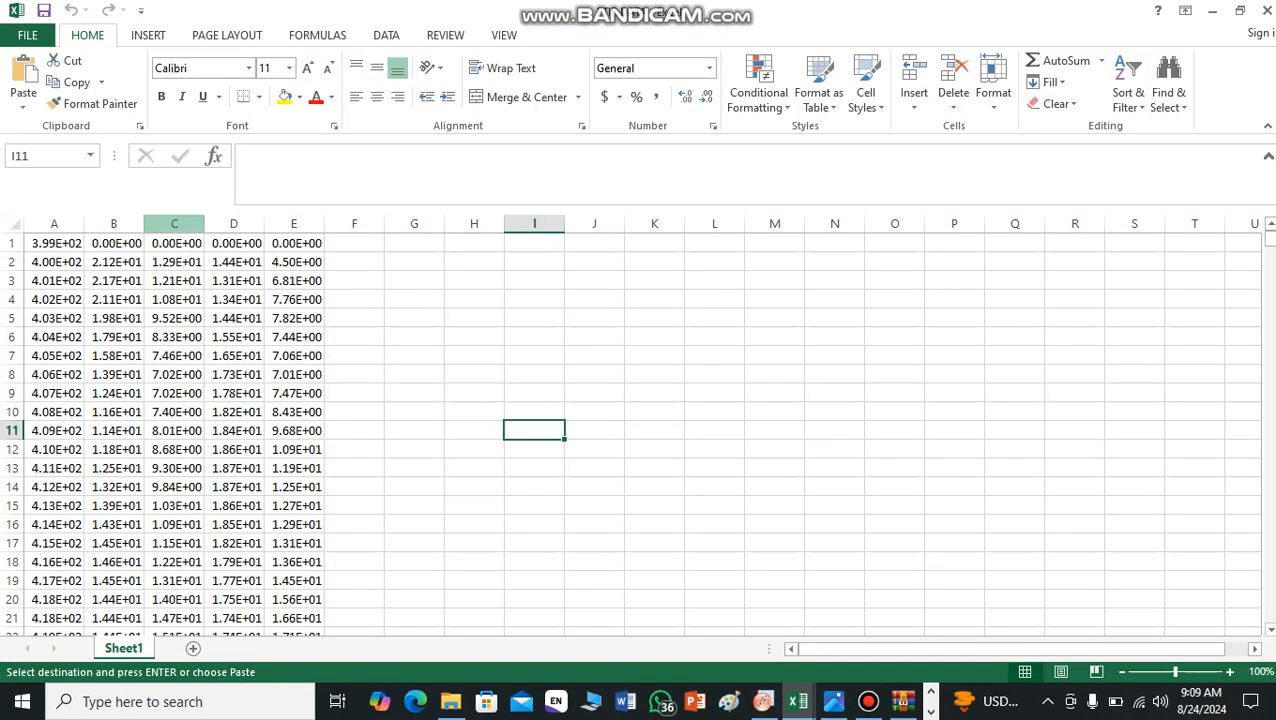
drag(114, 223, 294, 223)
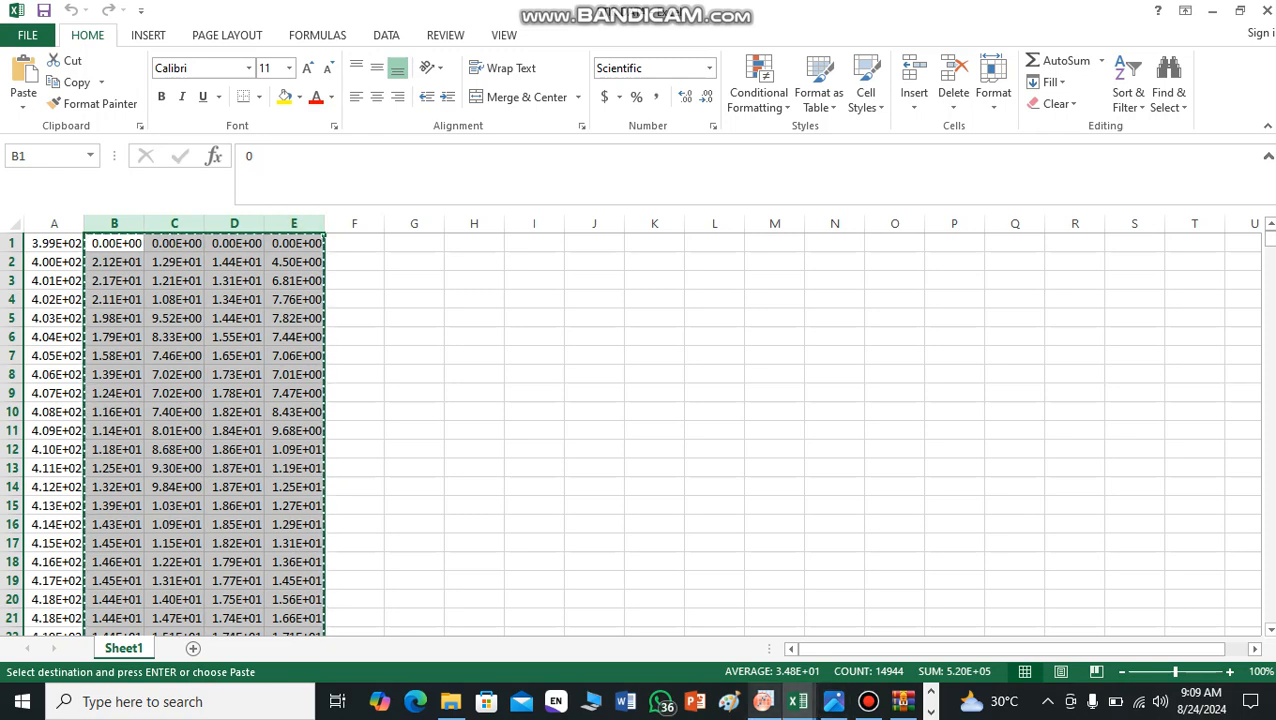
Step: Paste the copied FTIR columns into the OriginPro worksheet starting at row 1 of column C(Y)
click(763, 701)
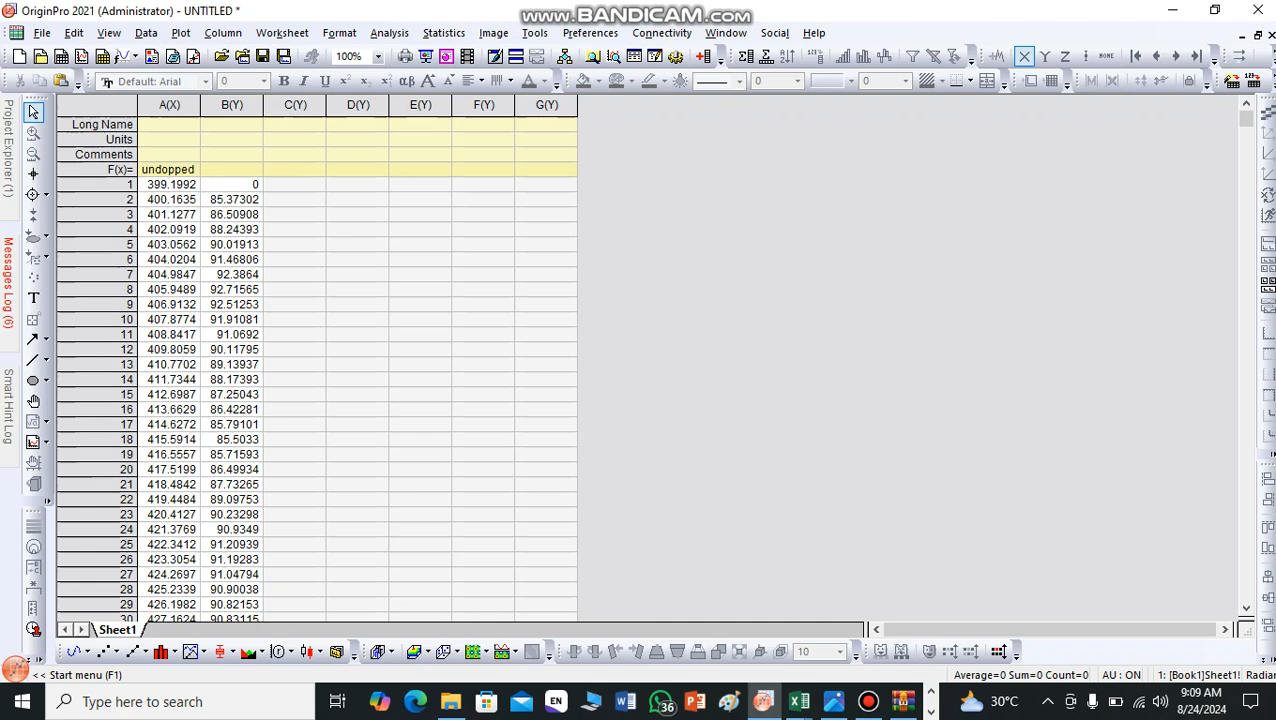
click(294, 185)
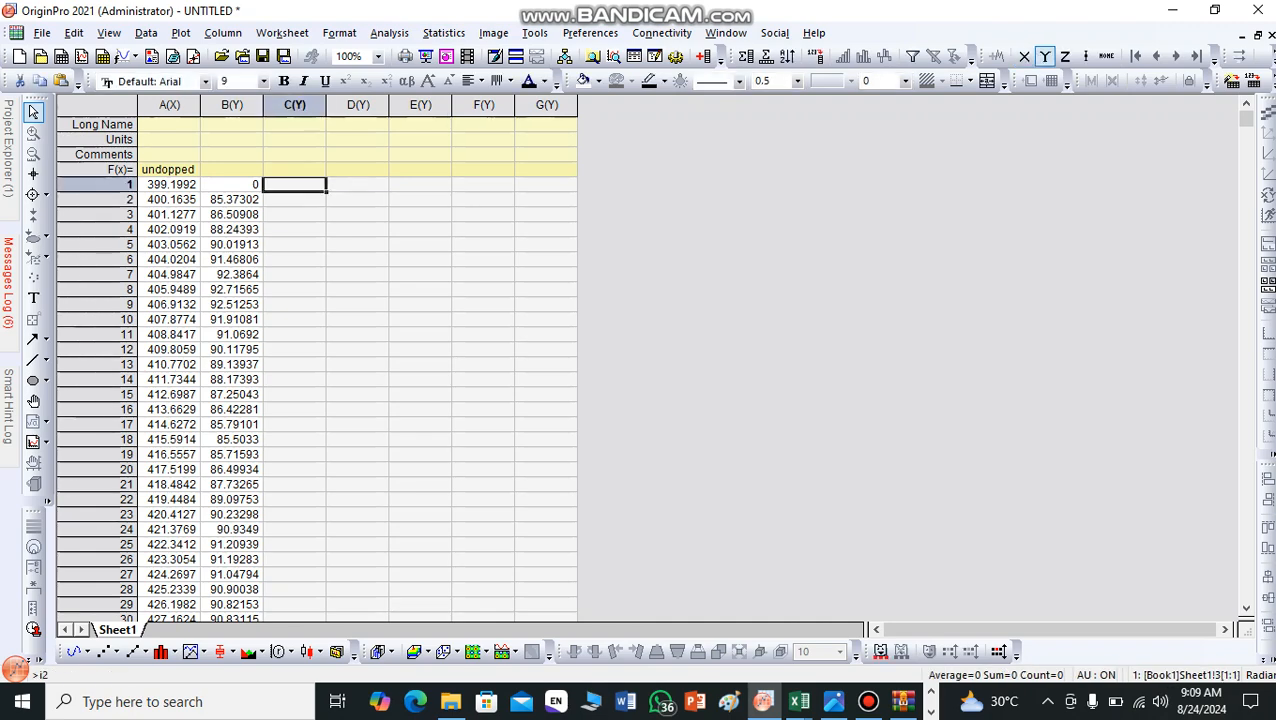
key(ctrl+v)
Step: Delete the empty column G(Y) and the first data row containing the zero values
click(546, 105)
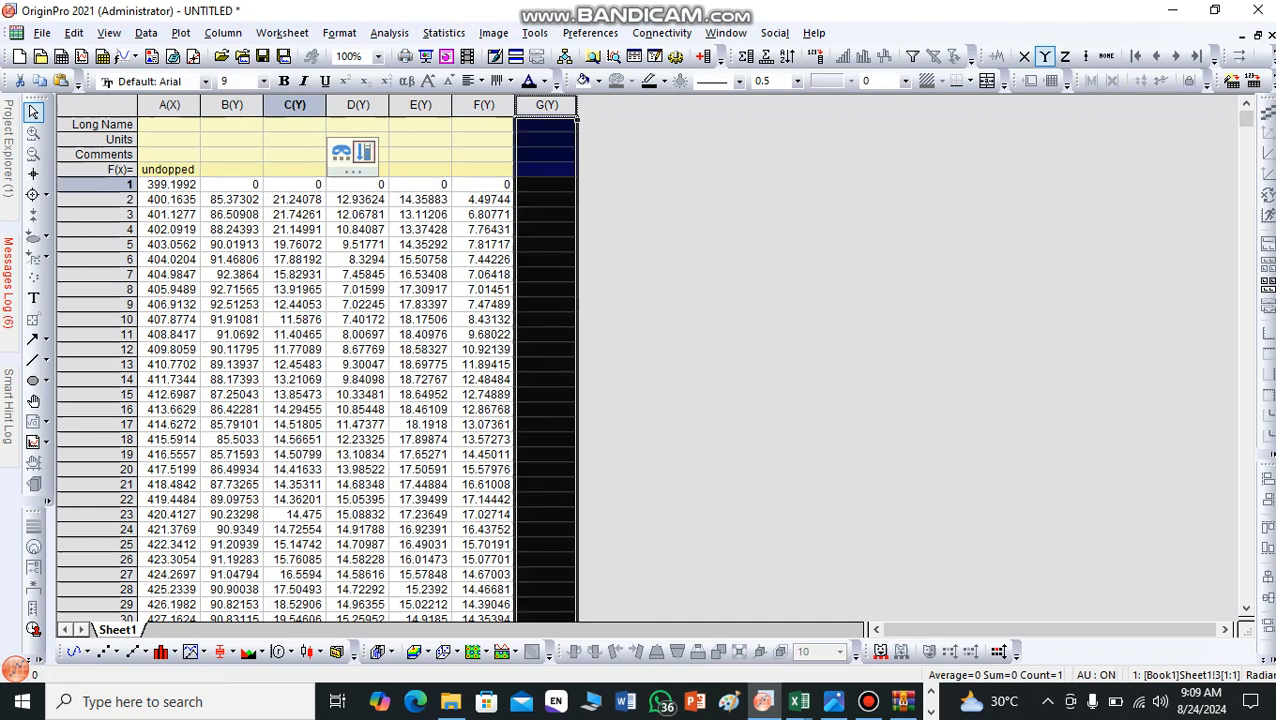
right_click(546, 108)
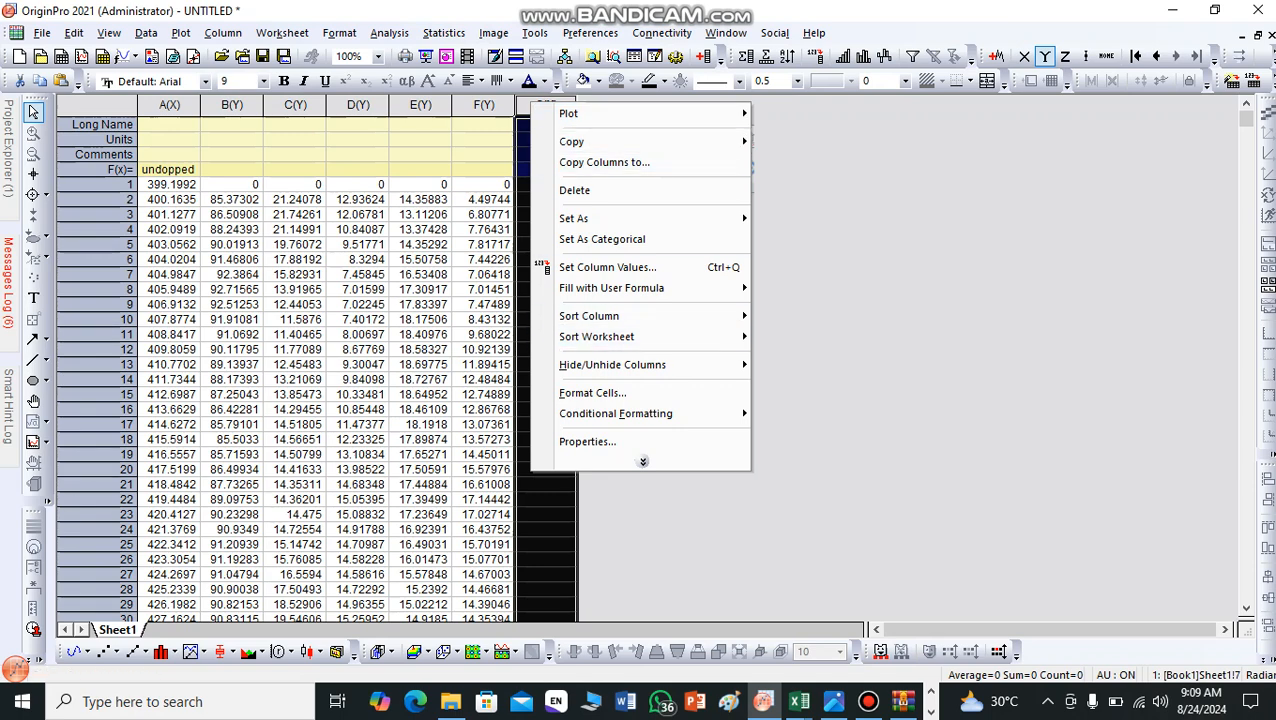
click(575, 190)
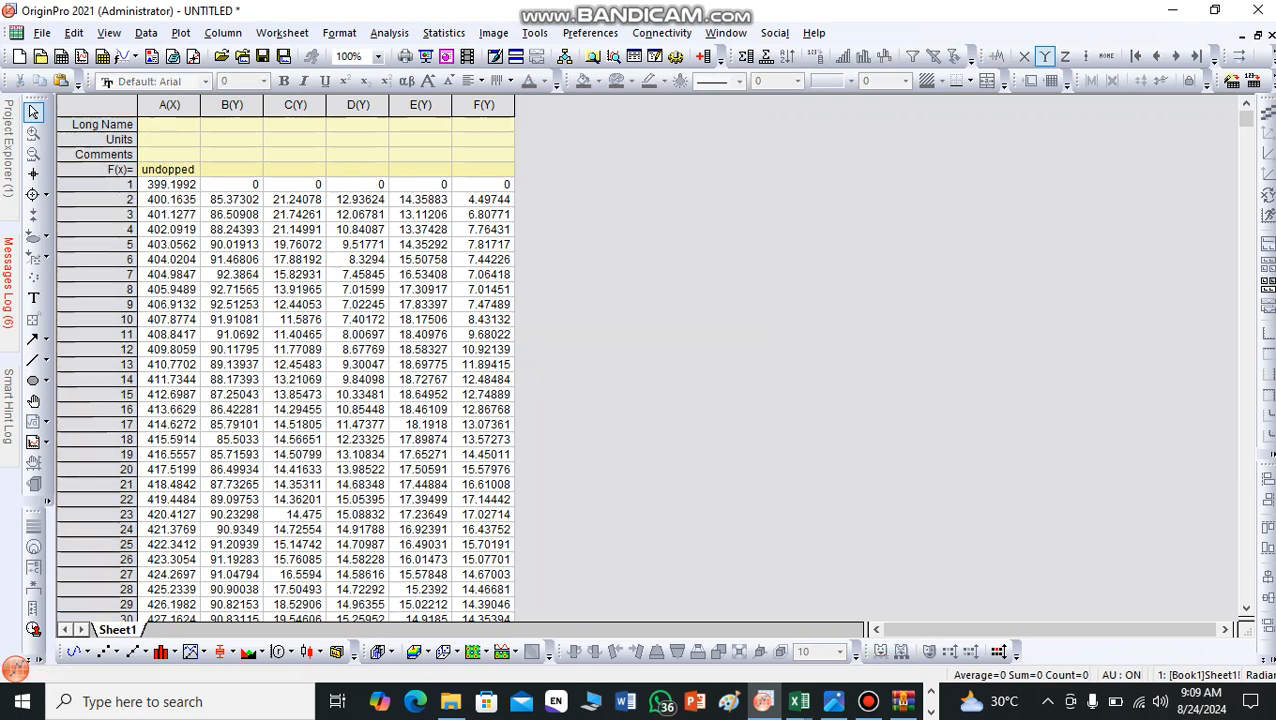
click(128, 184)
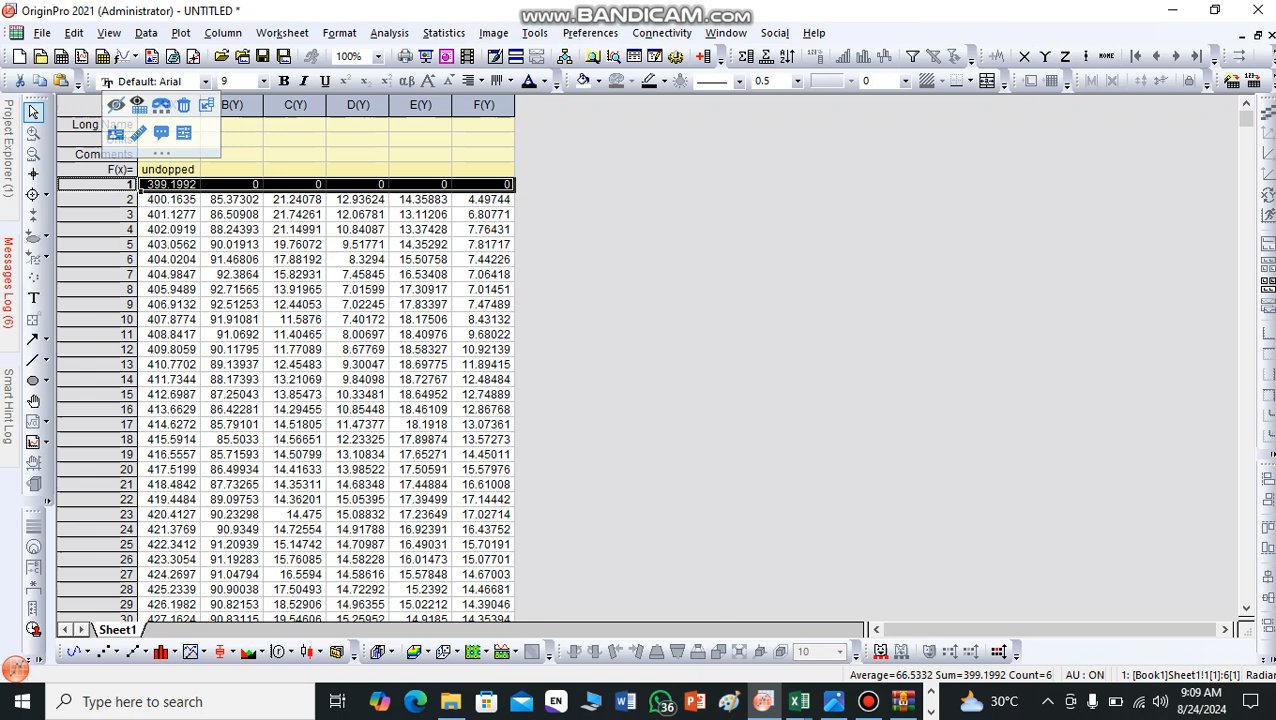
click(183, 105)
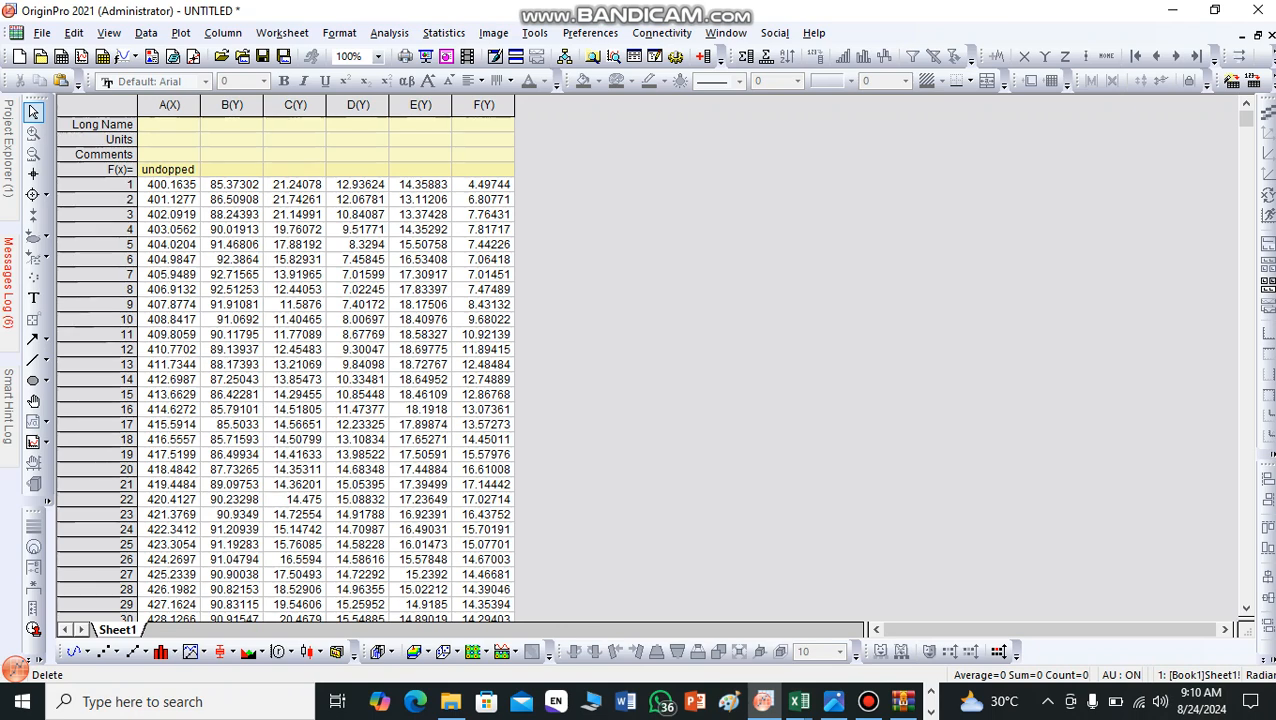
Step: Clear the text from the F(x)= cell of column A(X)
double_click(146, 168)
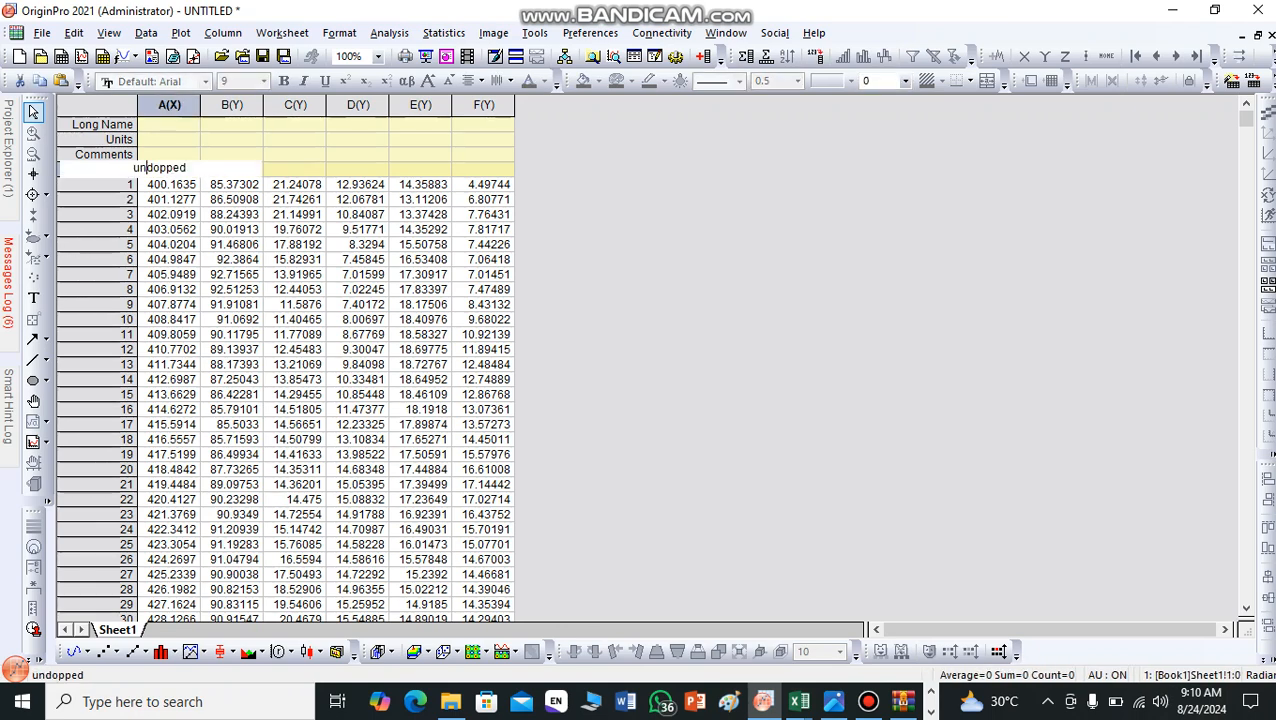
key(Right)
key(Right)
key(Right)
key(Right)
key(Right)
key(Right)
key(BackSpace)
key(BackSpace)
key(BackSpace)
key(BackSpace)
key(BackSpace)
key(BackSpace)
key(BackSpace)
key(BackSpace)
key(Return)
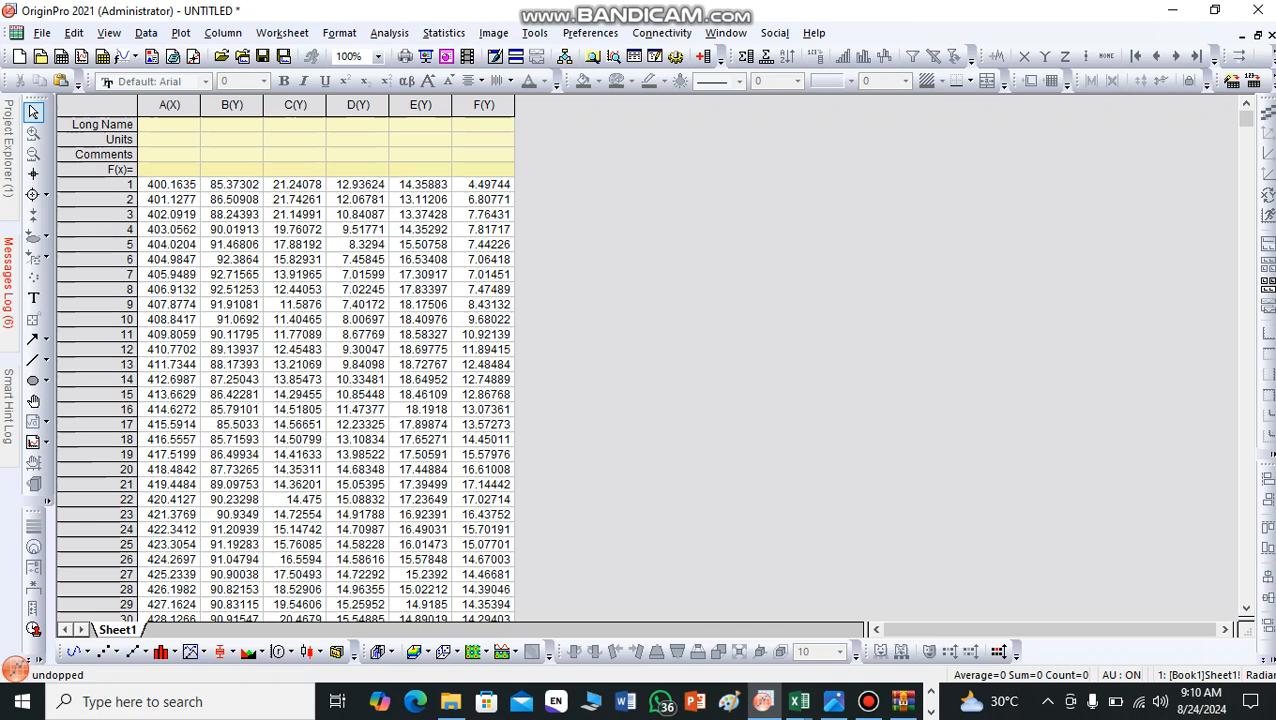
Step: Plot columns A through F as a Stacked Lines by Y Offsets graph
drag(169, 104, 484, 104)
right_click(302, 322)
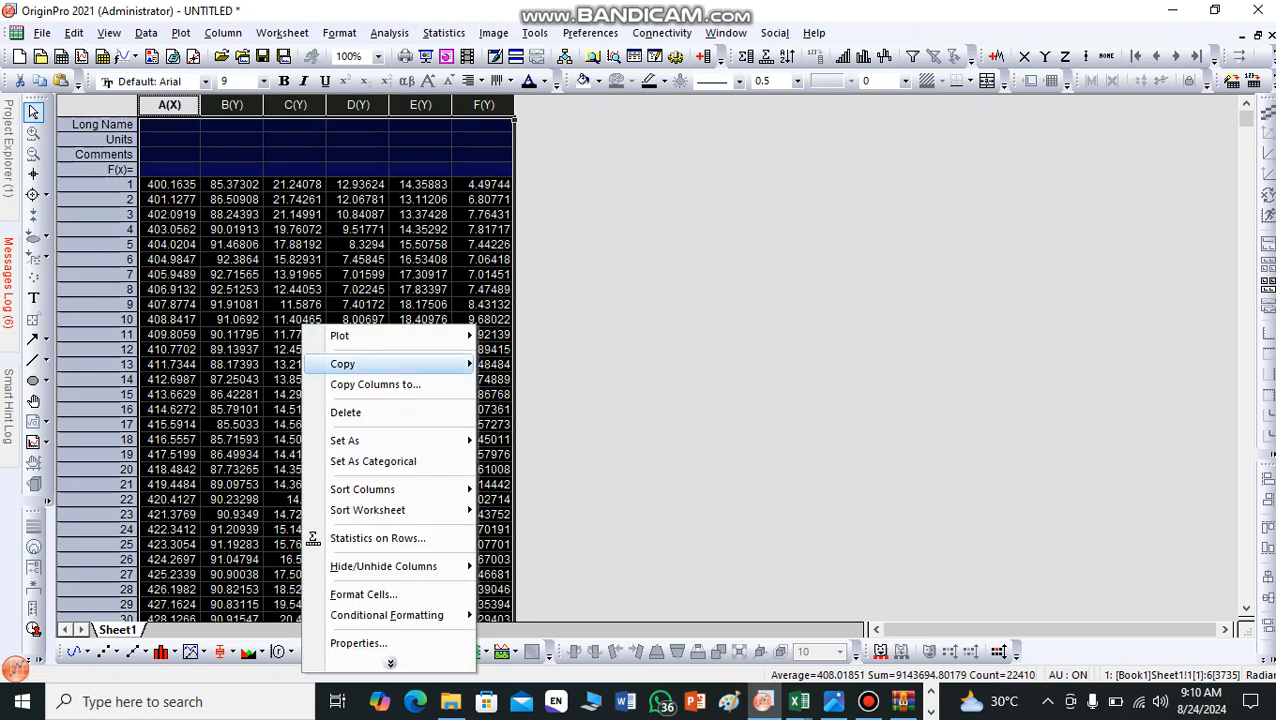
mouse_move(360, 336)
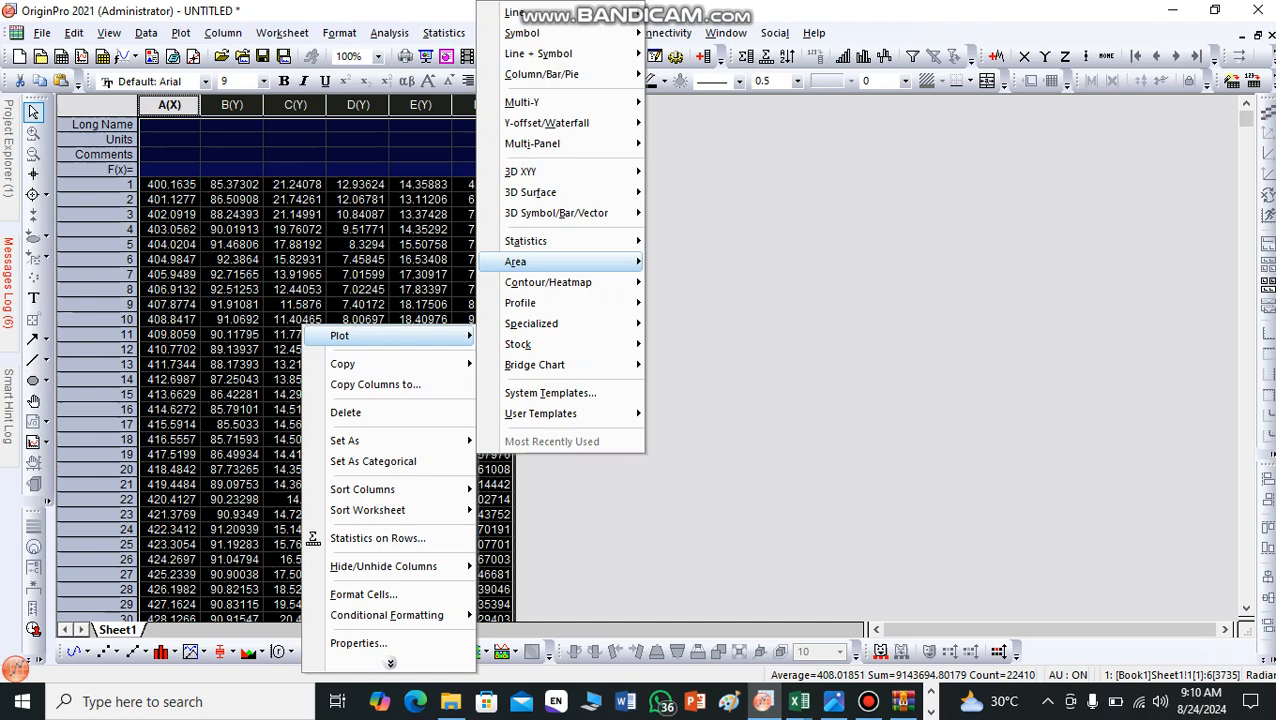
mouse_move(547, 122)
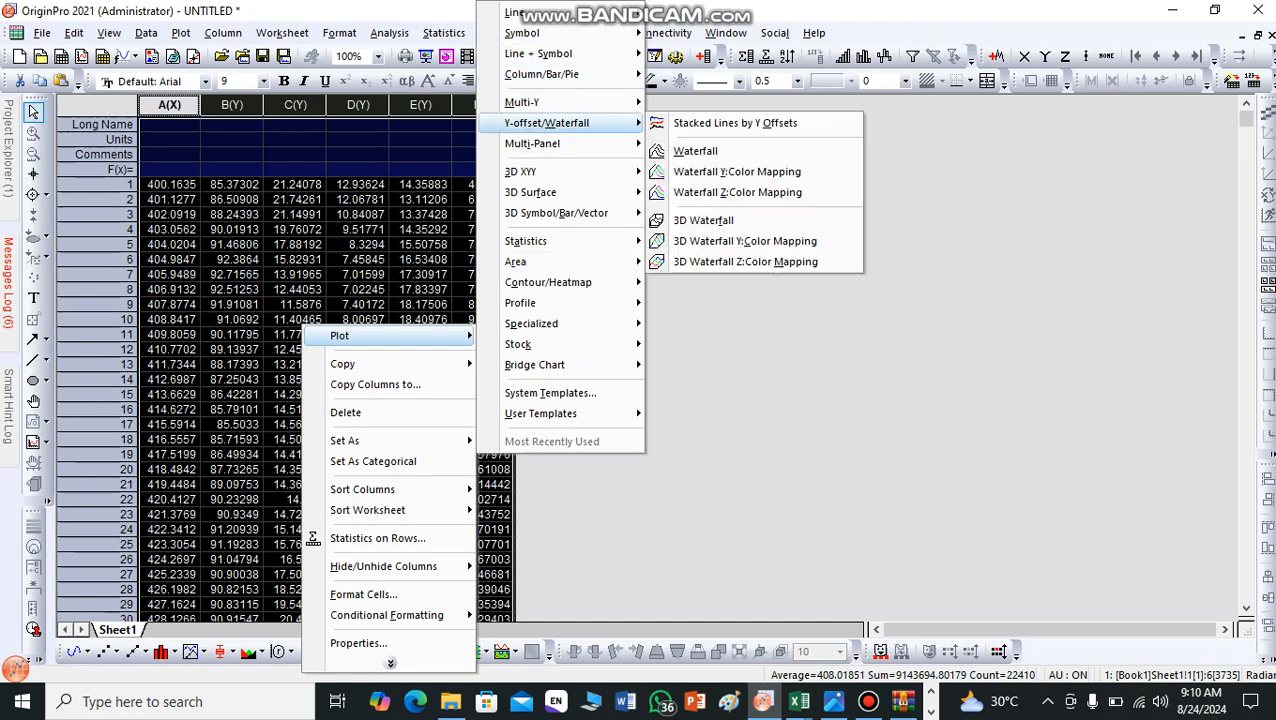
click(740, 122)
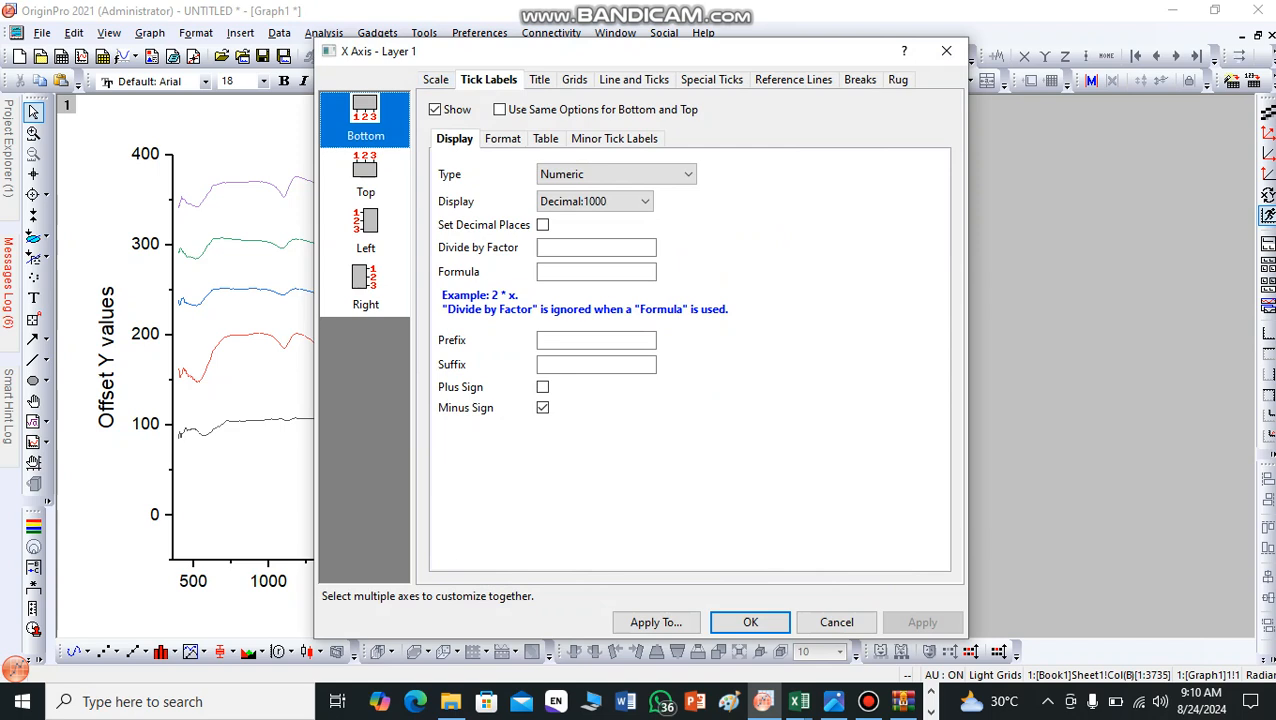
Step: Set the end value of the X axis scale to 1000
click(436, 80)
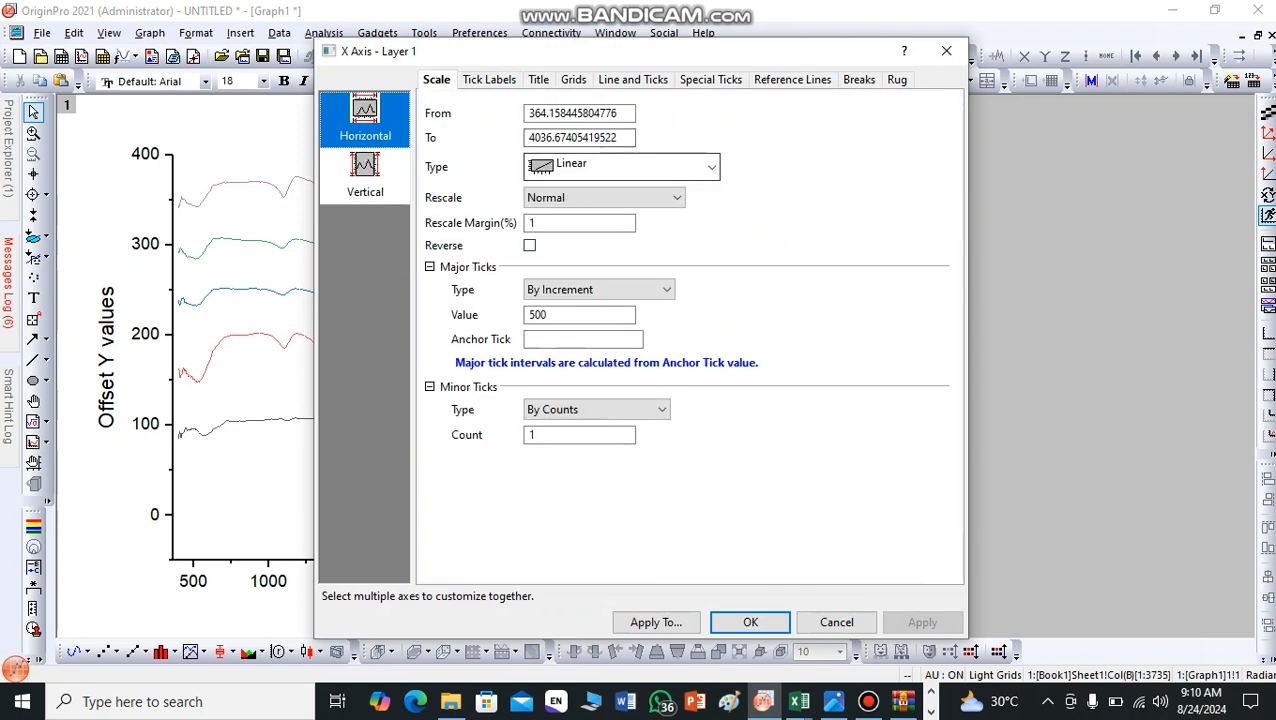
double_click(580, 138)
text(1000)
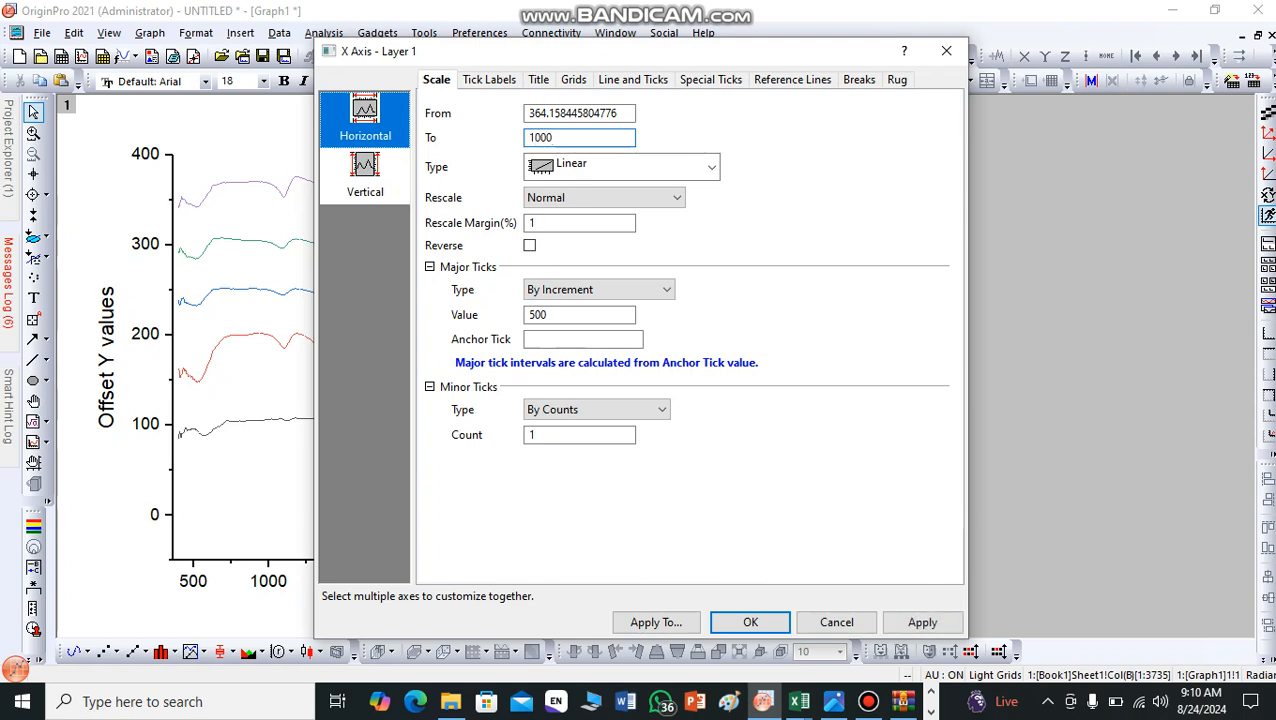
key(Return)
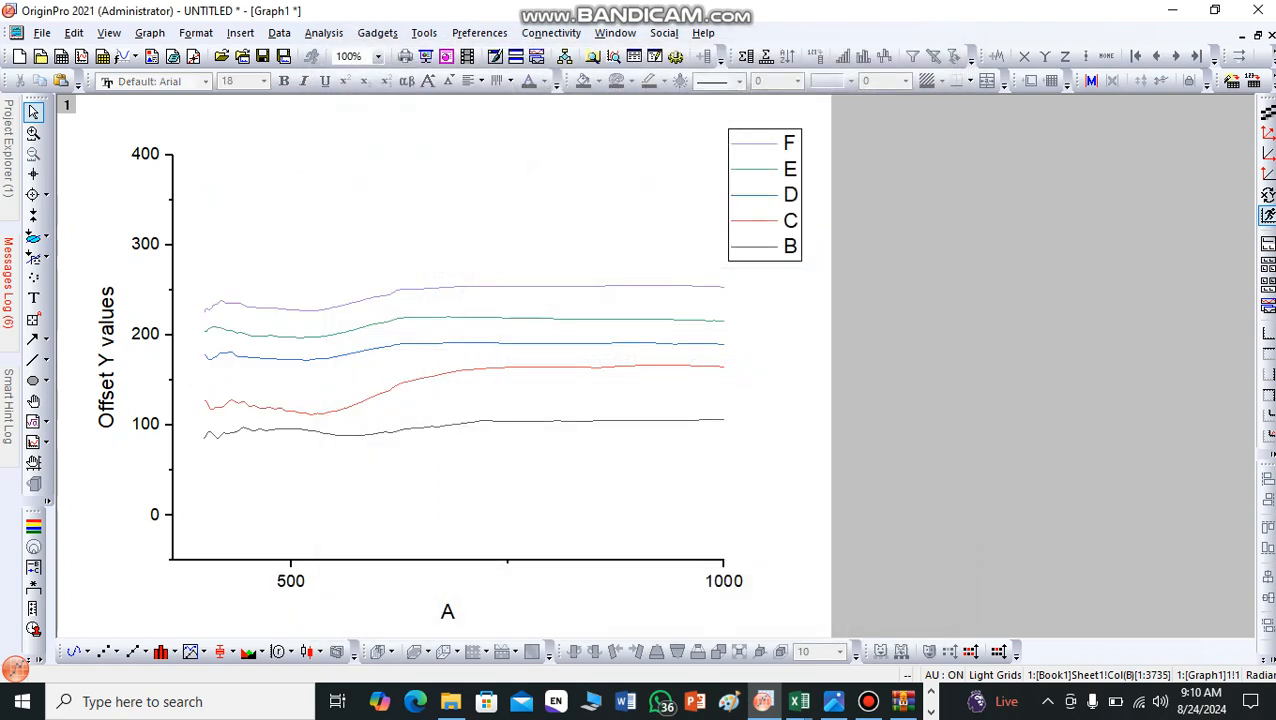
Step: Add a frame around the graph layer and set its line width to 3
click(460, 225)
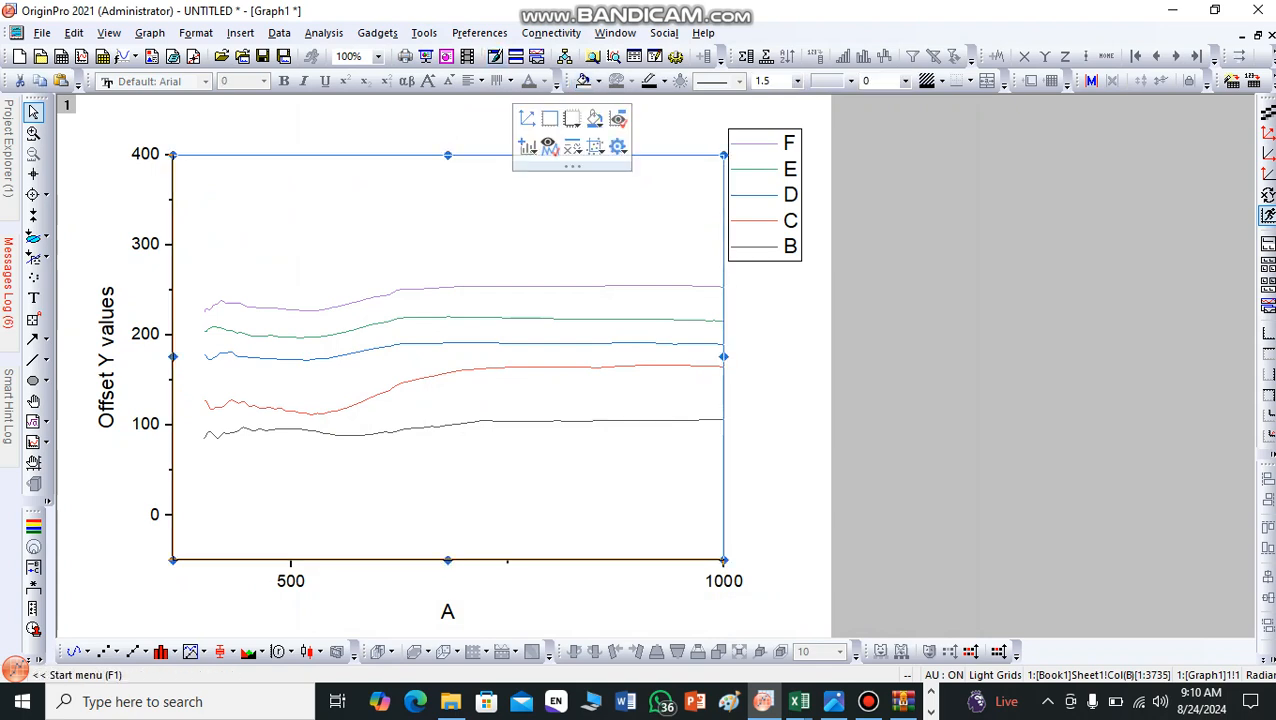
click(550, 119)
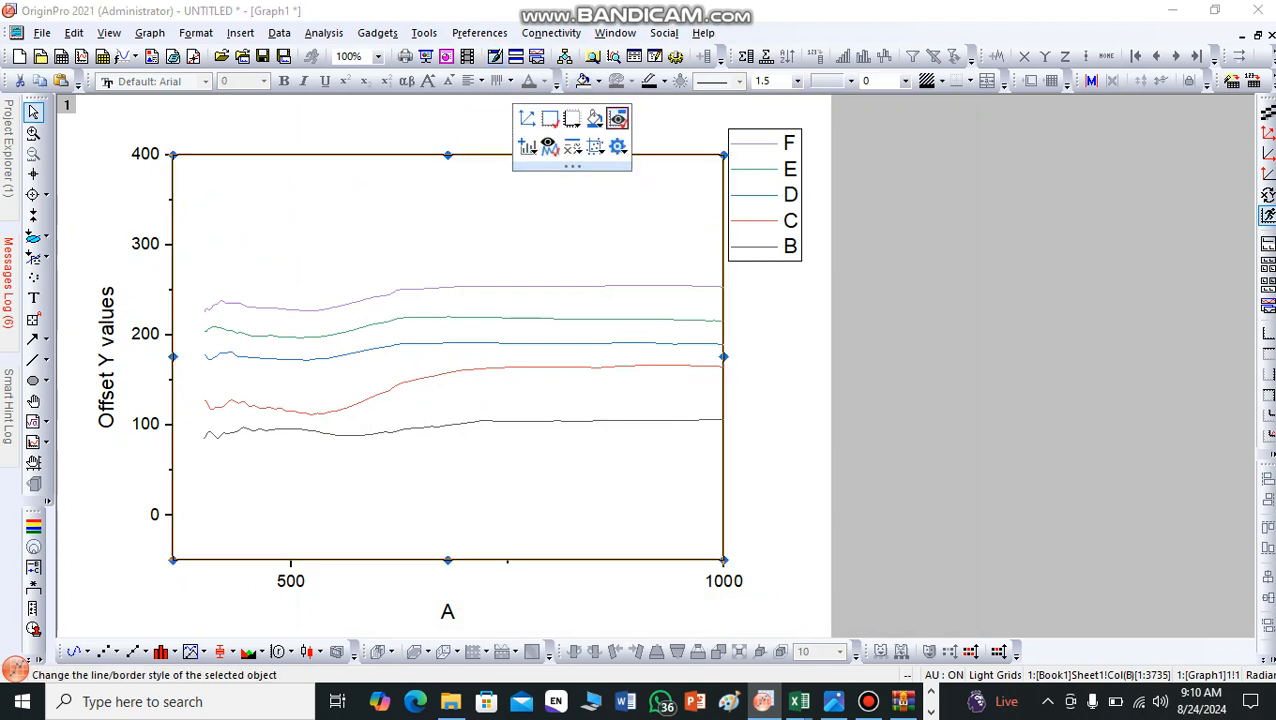
click(797, 81)
click(770, 134)
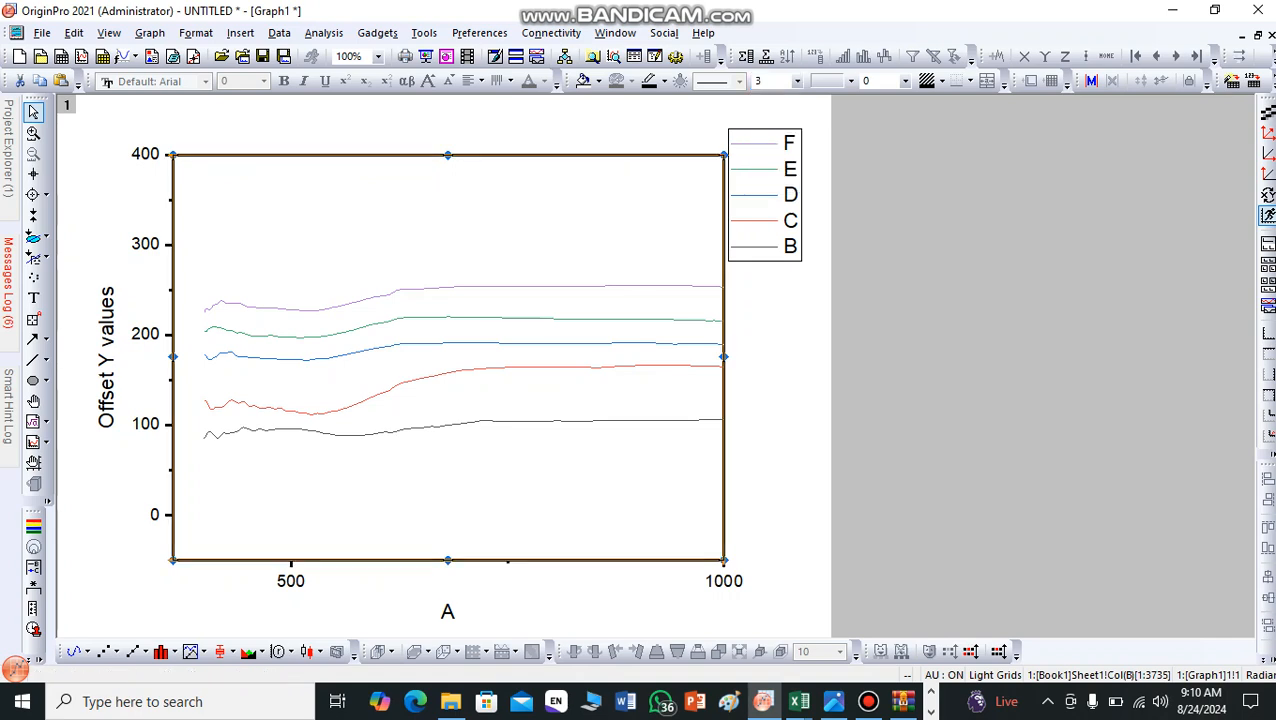
Step: Set the line width of the green curve E to 4
click(482, 317)
click(797, 81)
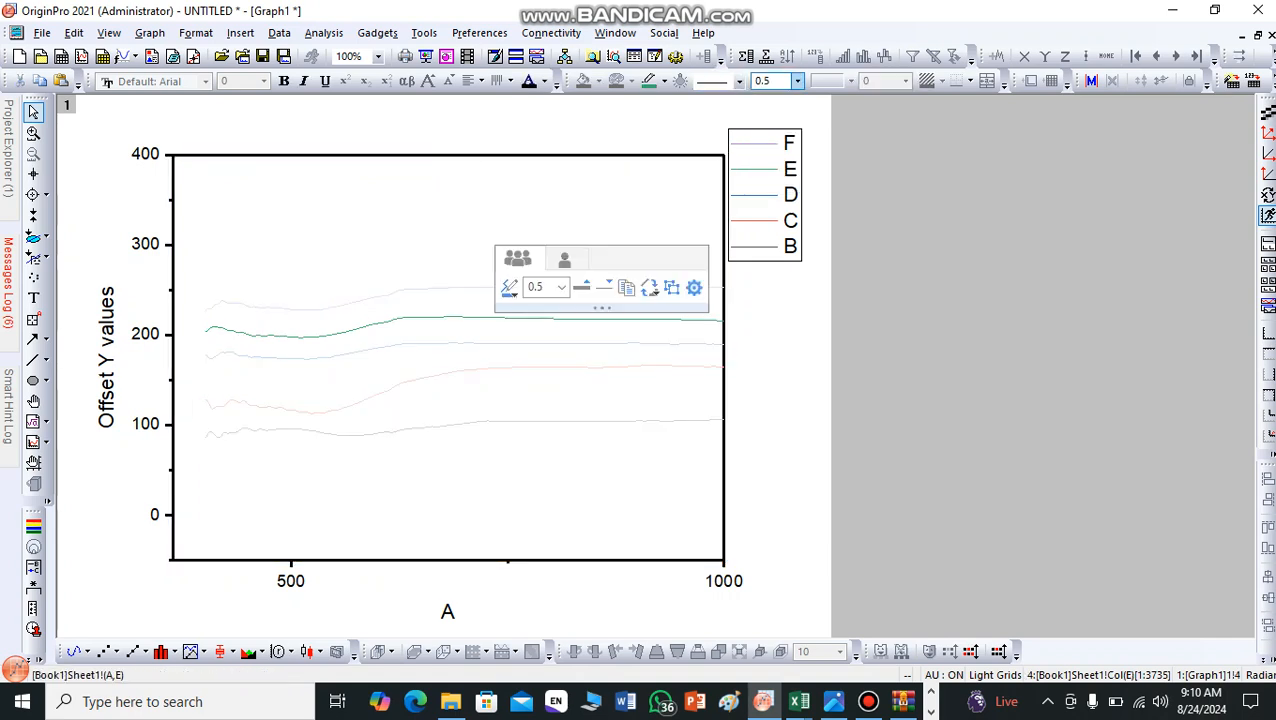
click(770, 180)
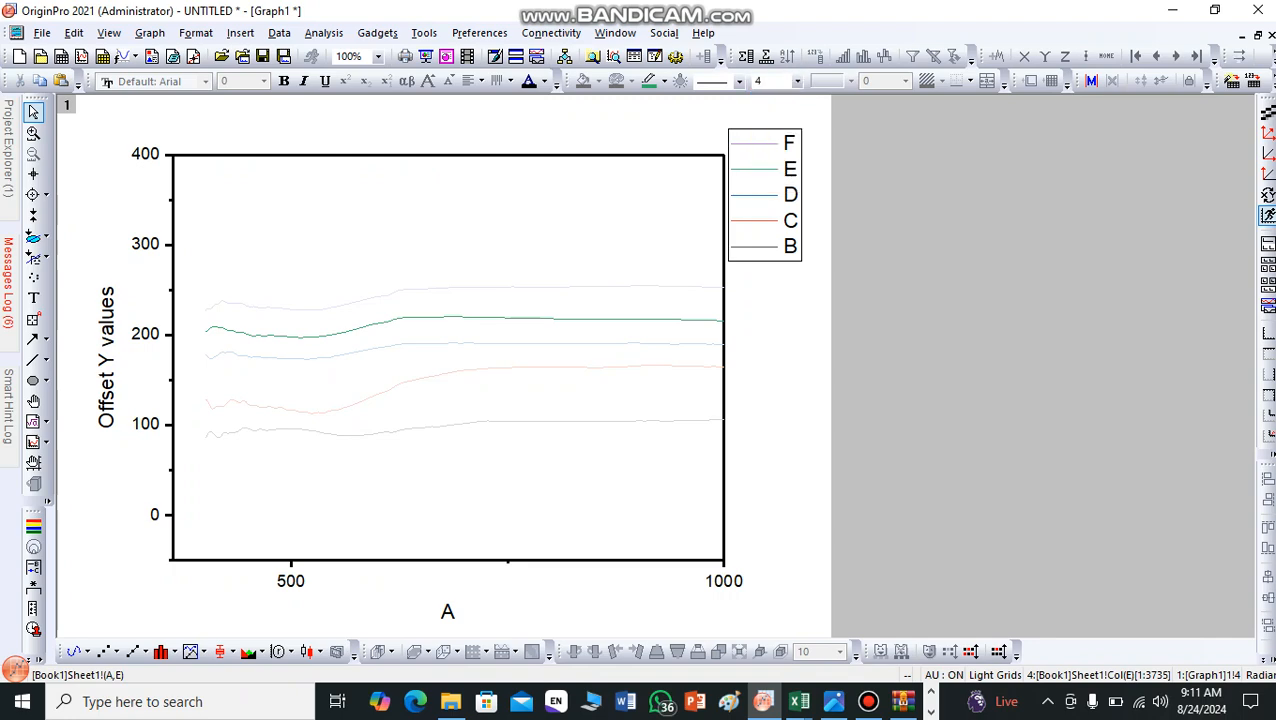
click(930, 300)
click(442, 480)
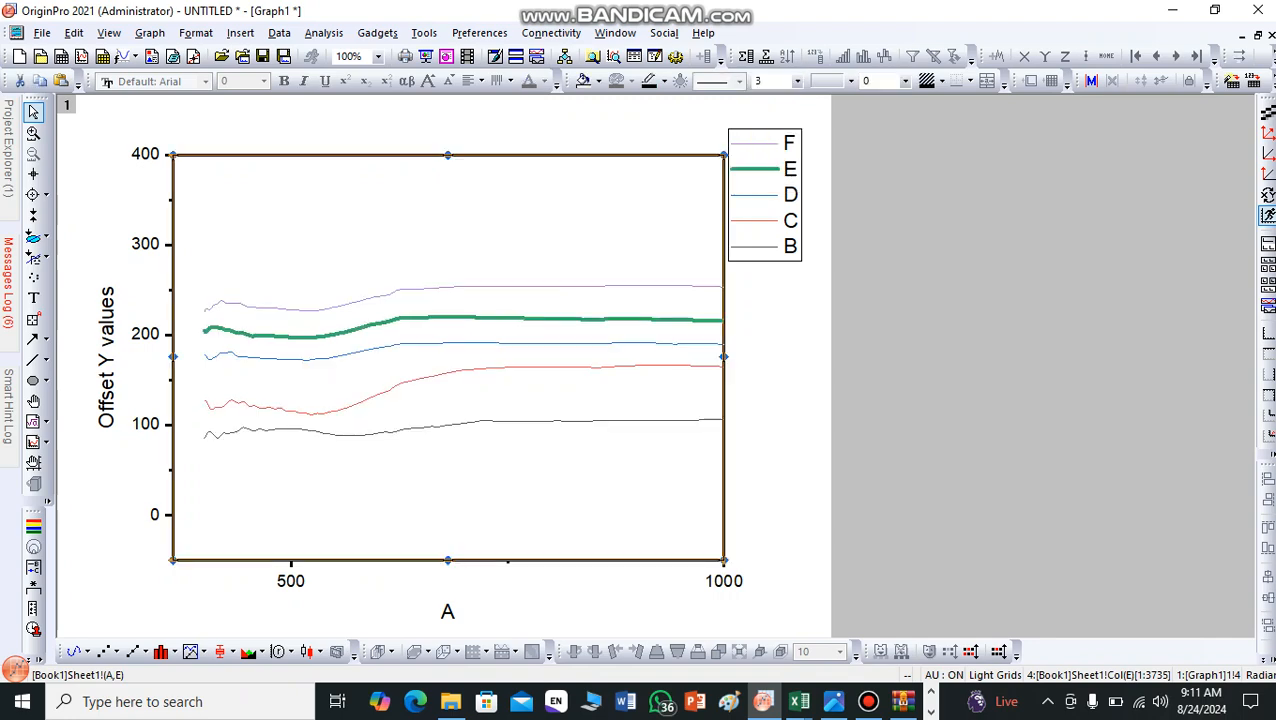
click(436, 441)
double_click(436, 441)
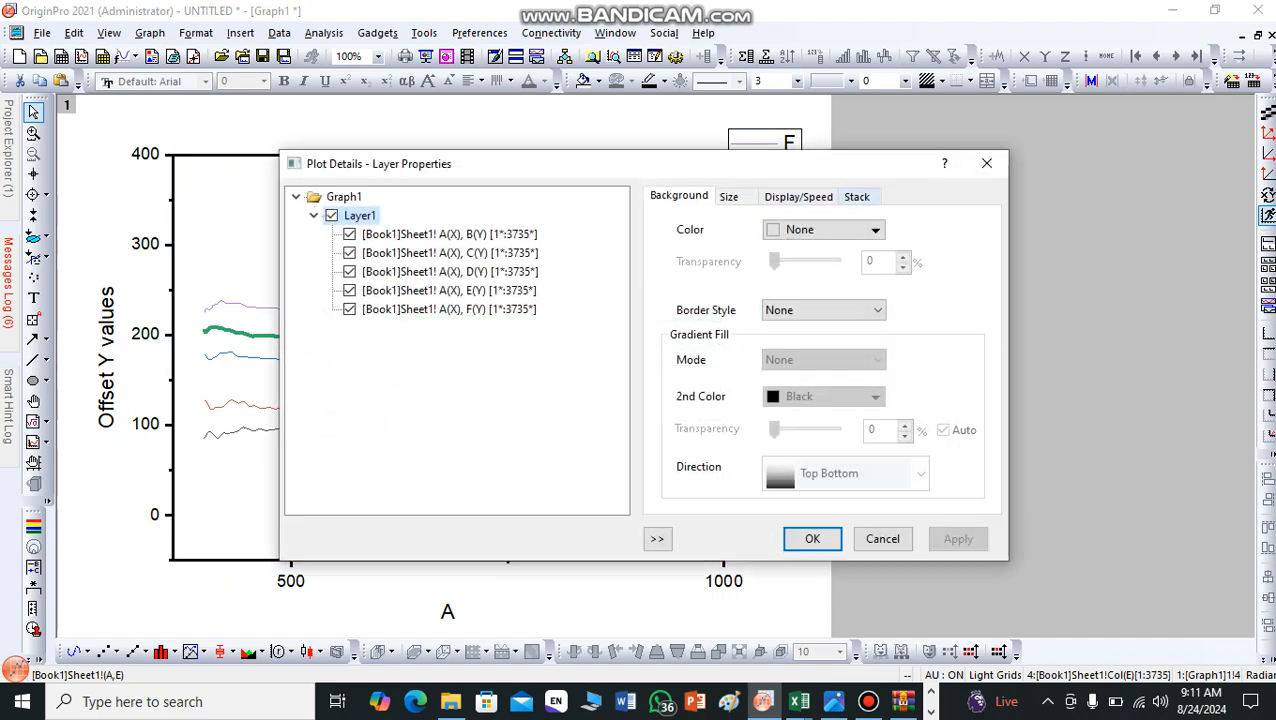
click(856, 196)
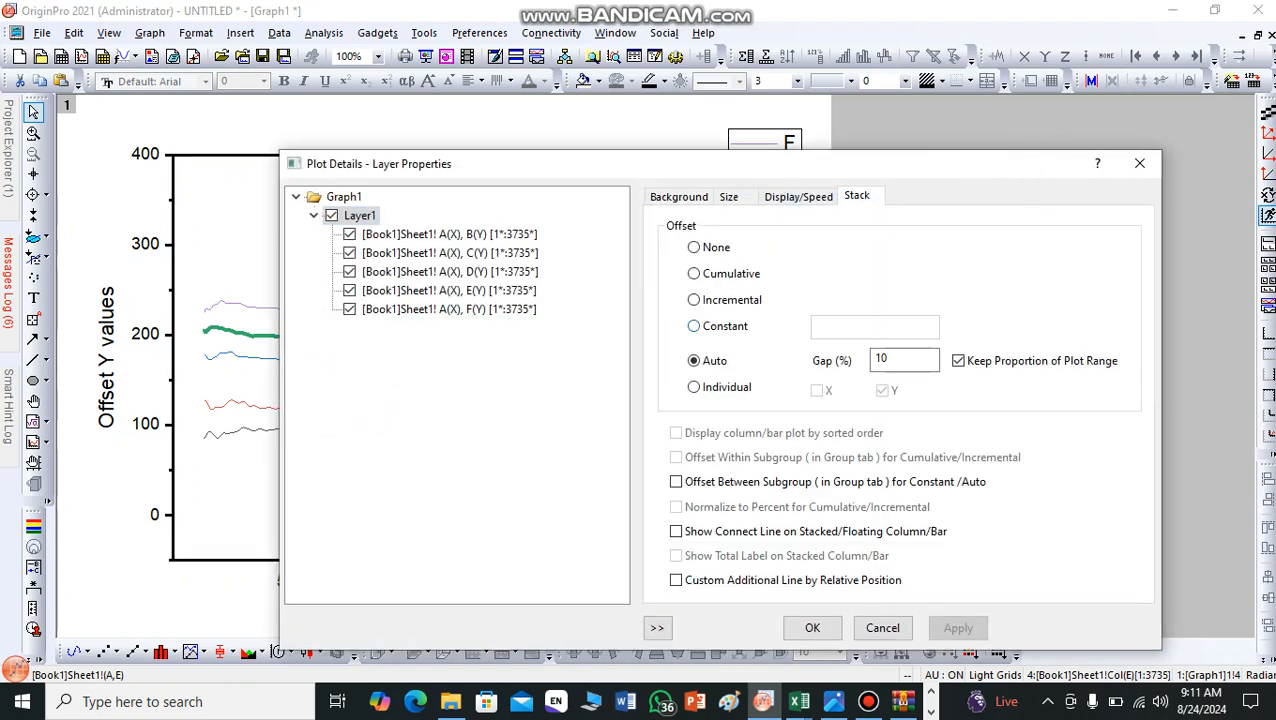
click(1140, 163)
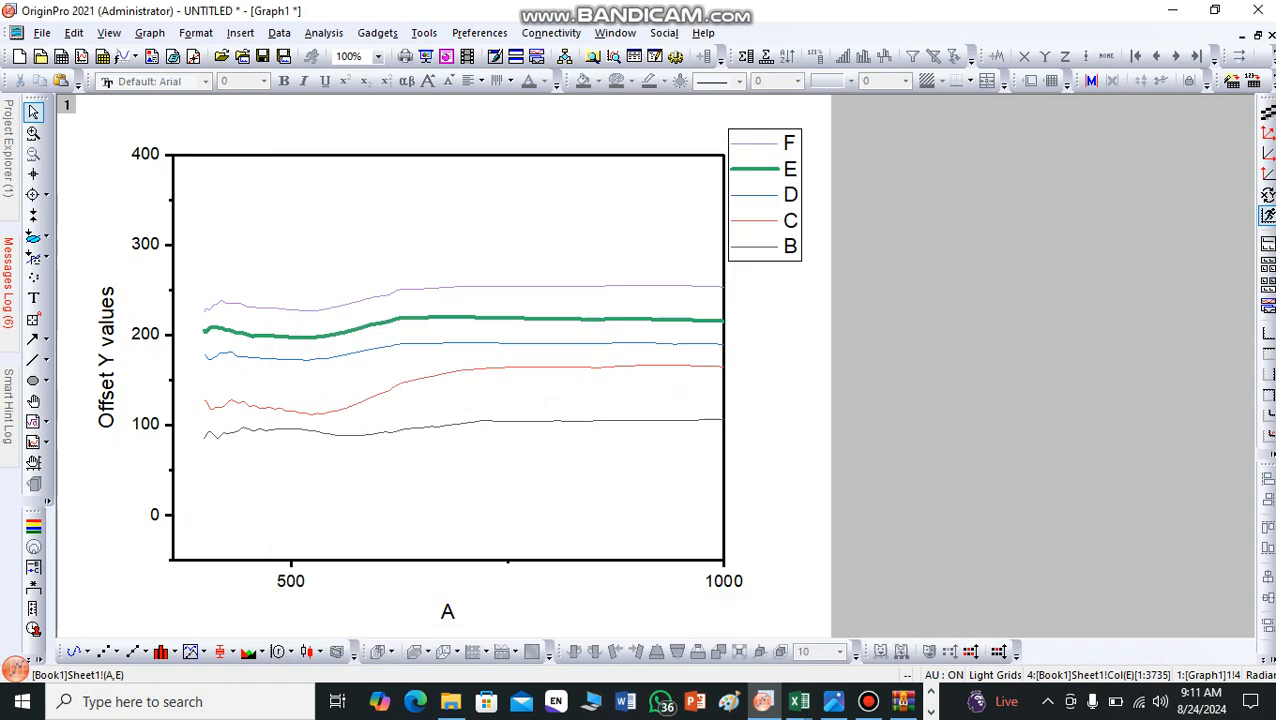
double_click(480, 450)
click(856, 196)
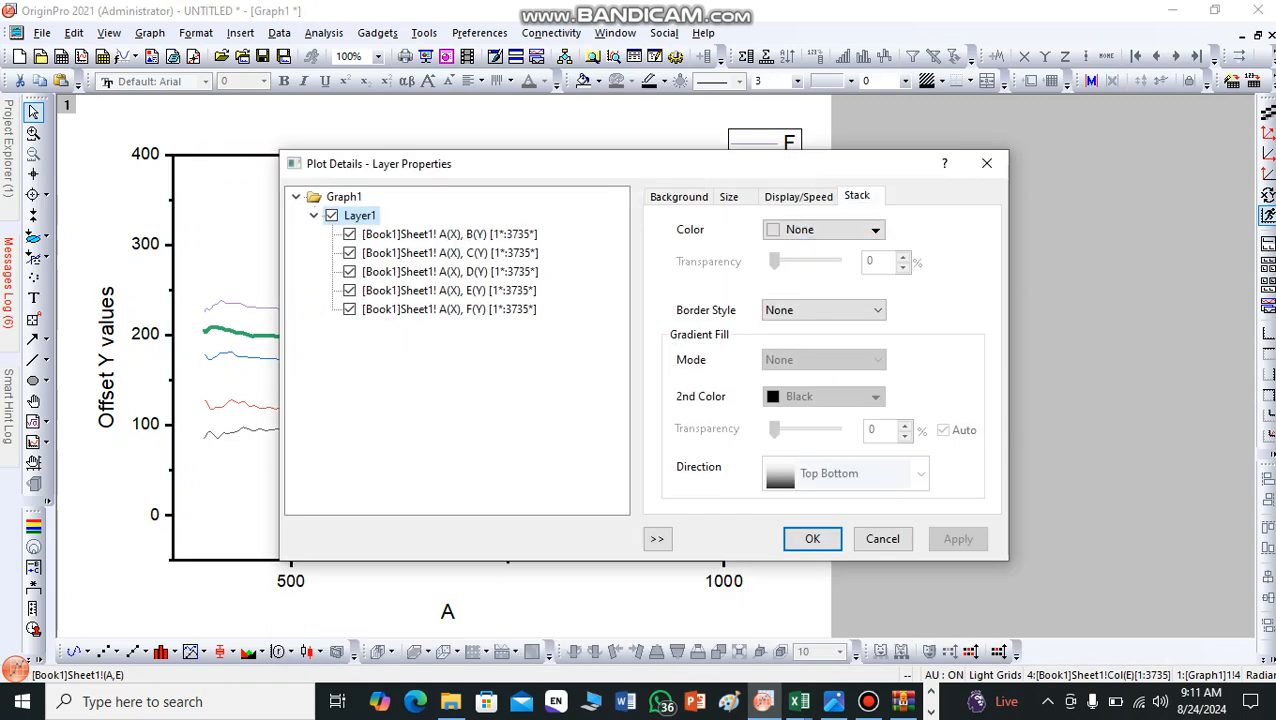
click(1140, 163)
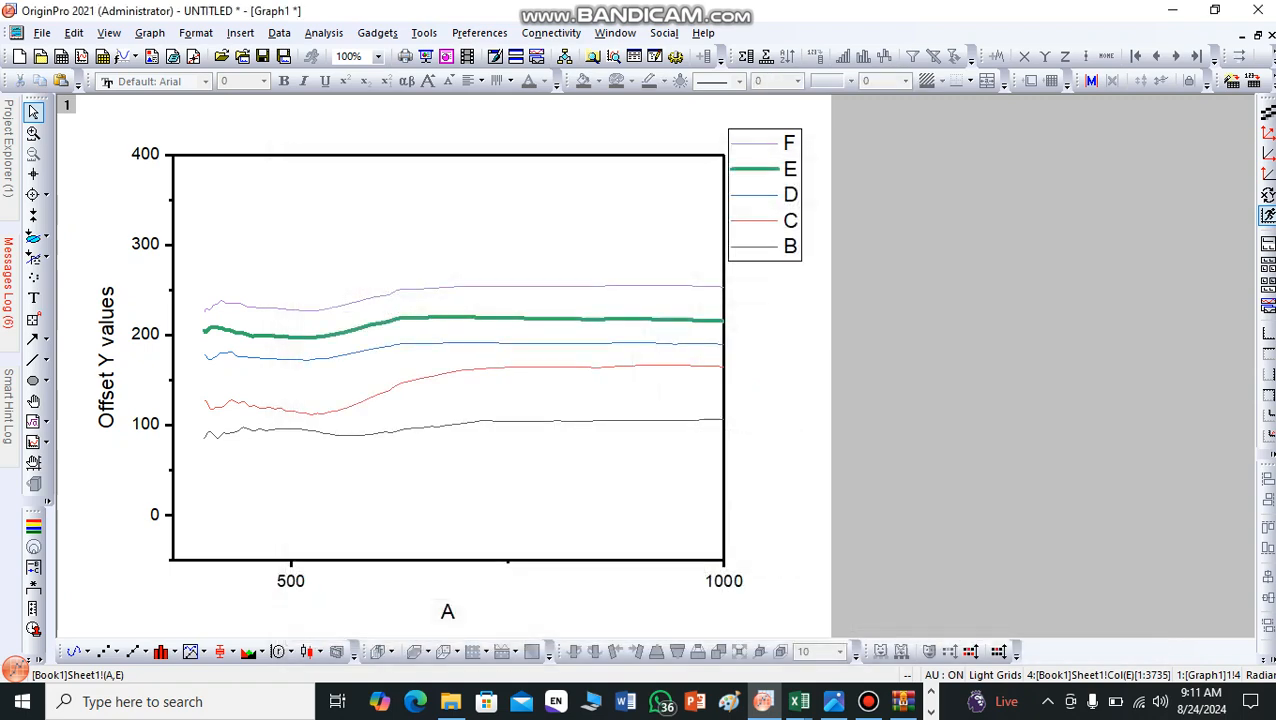
Step: Increase the line width of the purple curve F
click(362, 300)
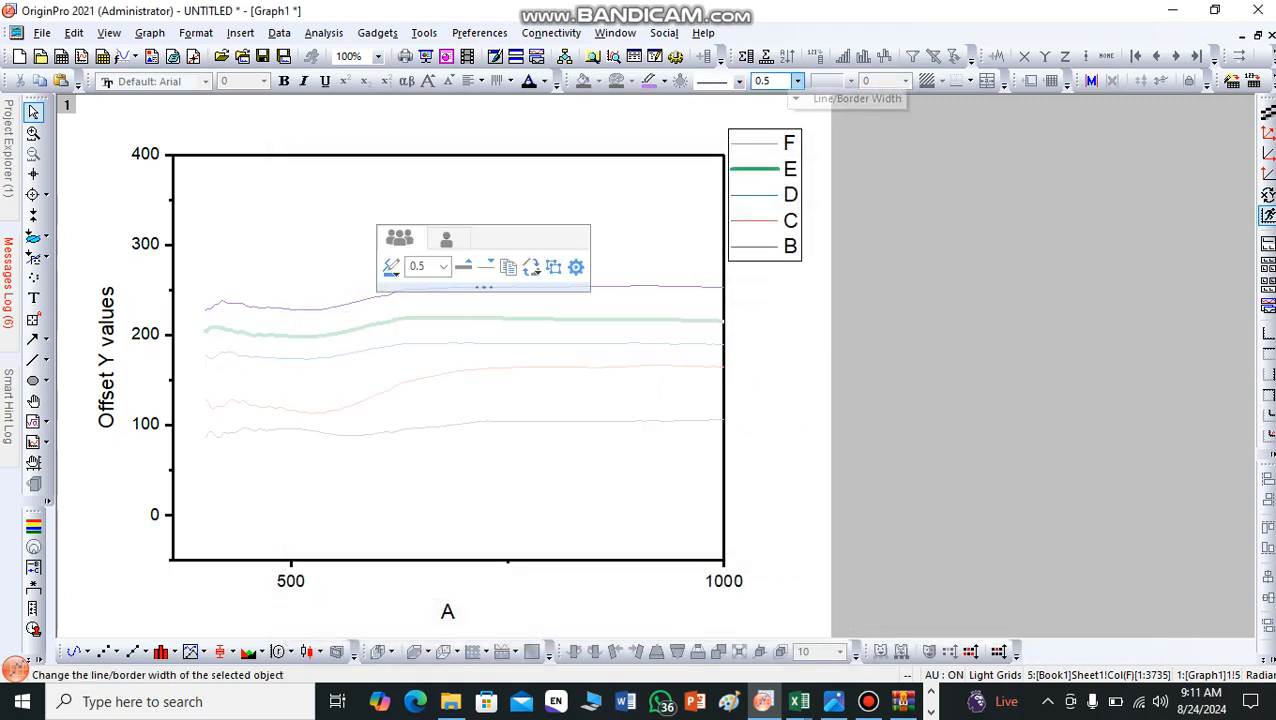
click(797, 80)
click(770, 171)
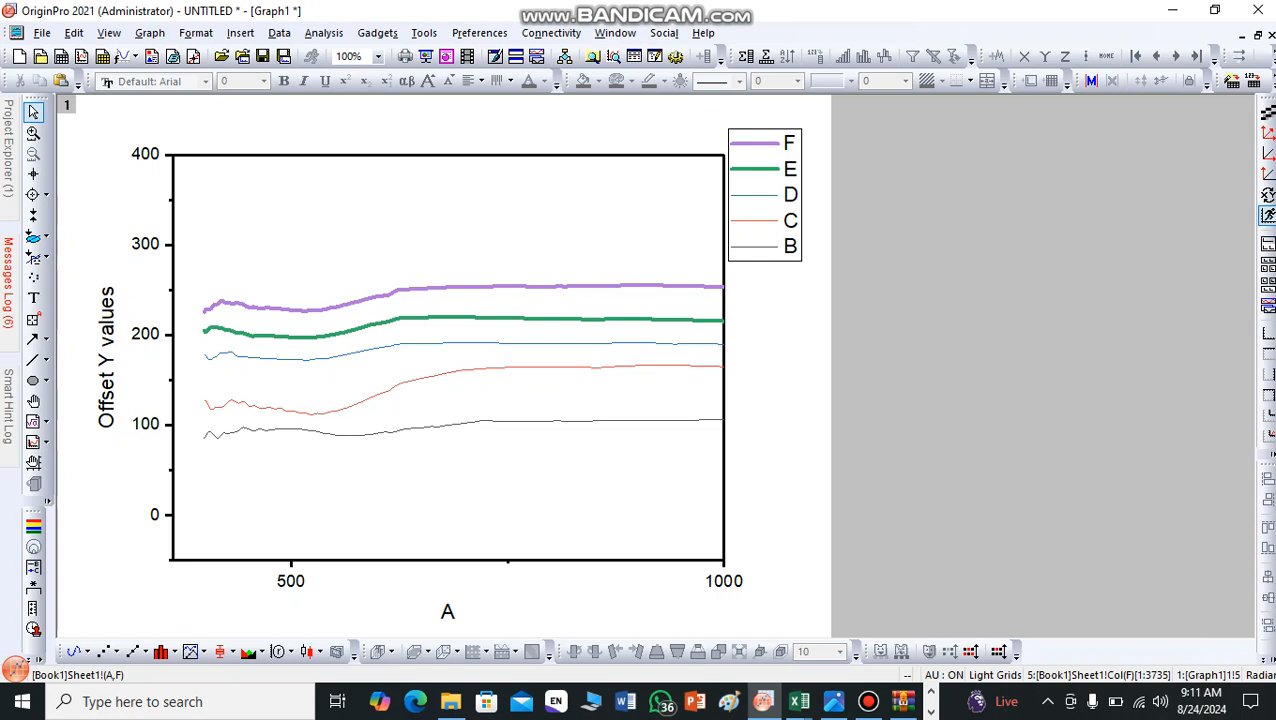
Step: Set the stack offset of Layer1 to Individual, applied in the Y direction
click(447, 560)
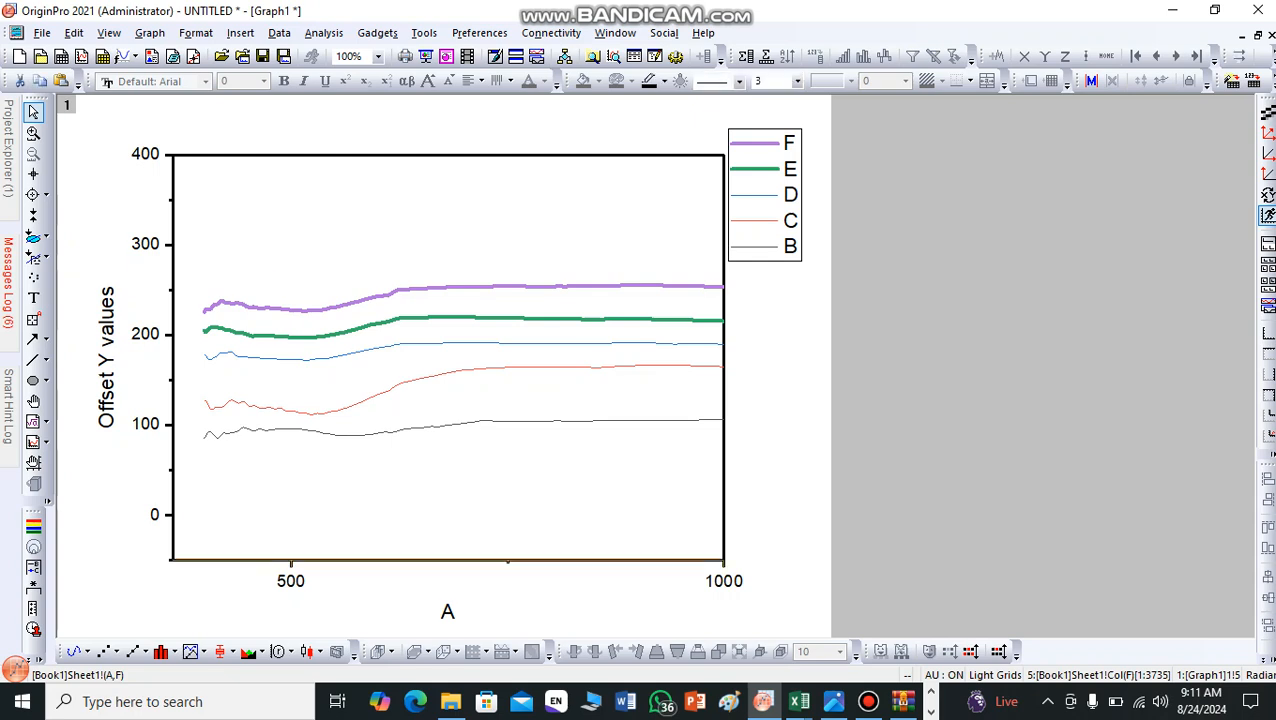
click(145, 334)
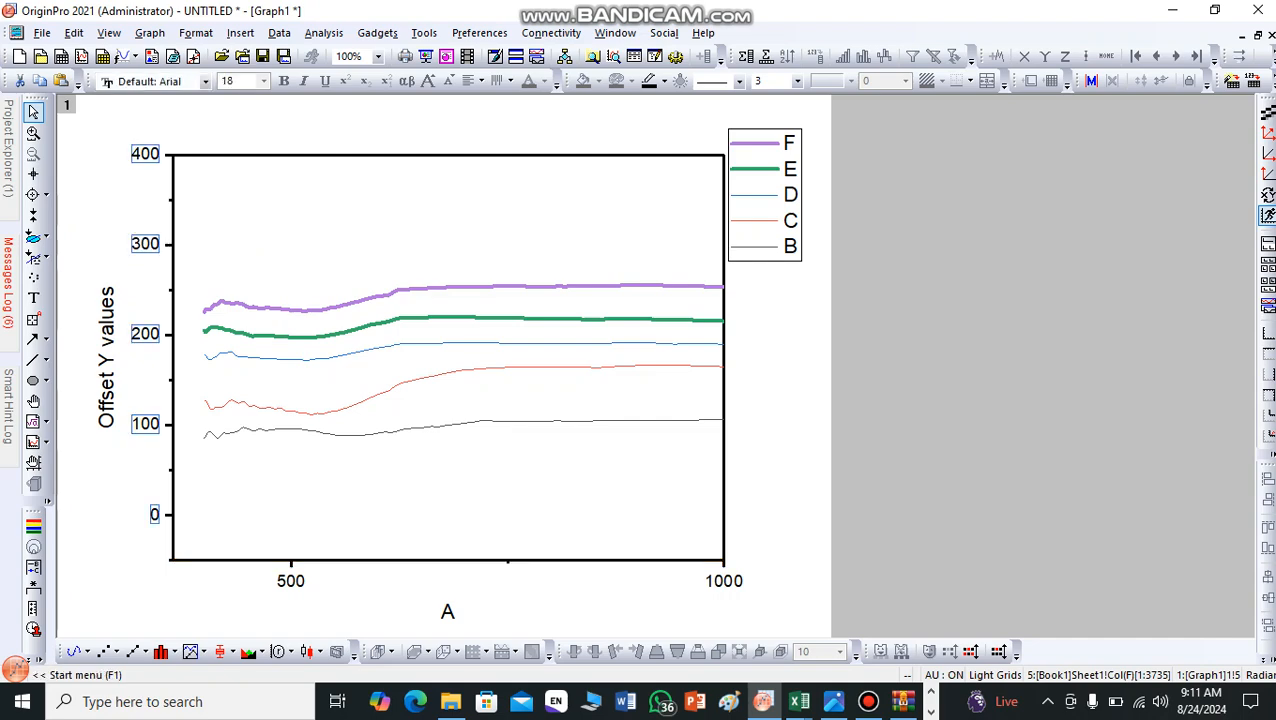
double_click(600, 210)
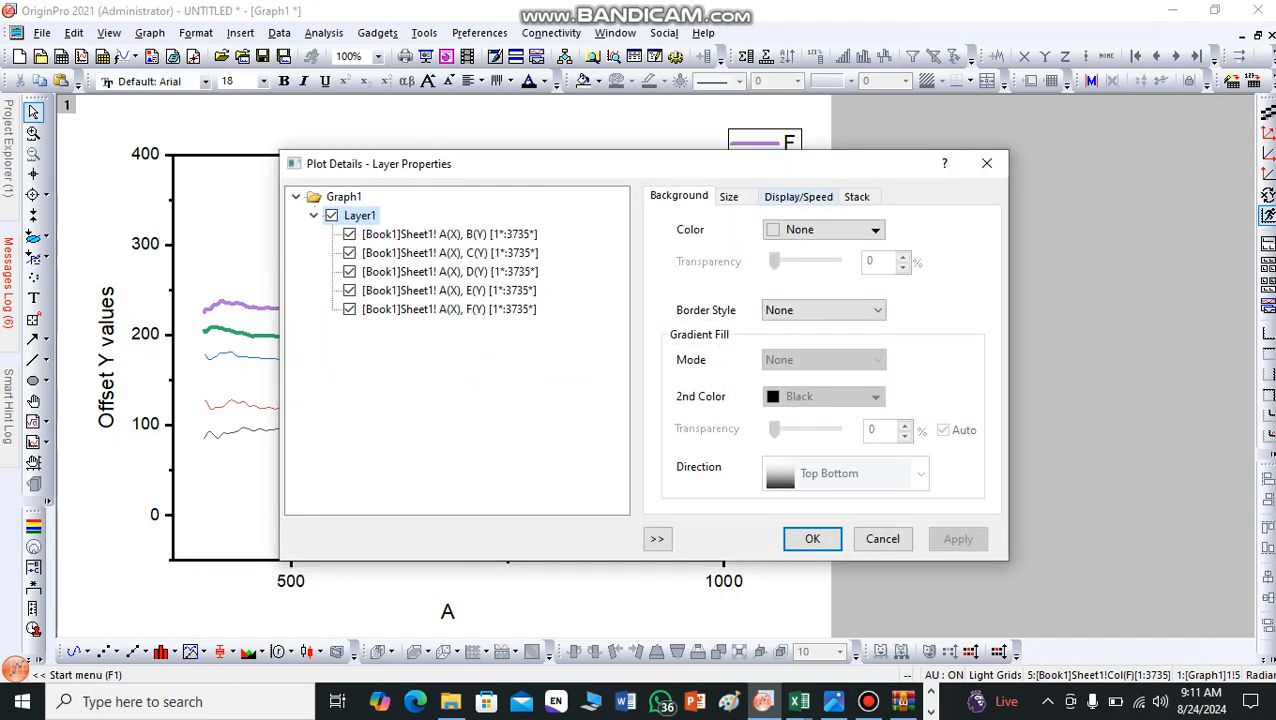
click(856, 196)
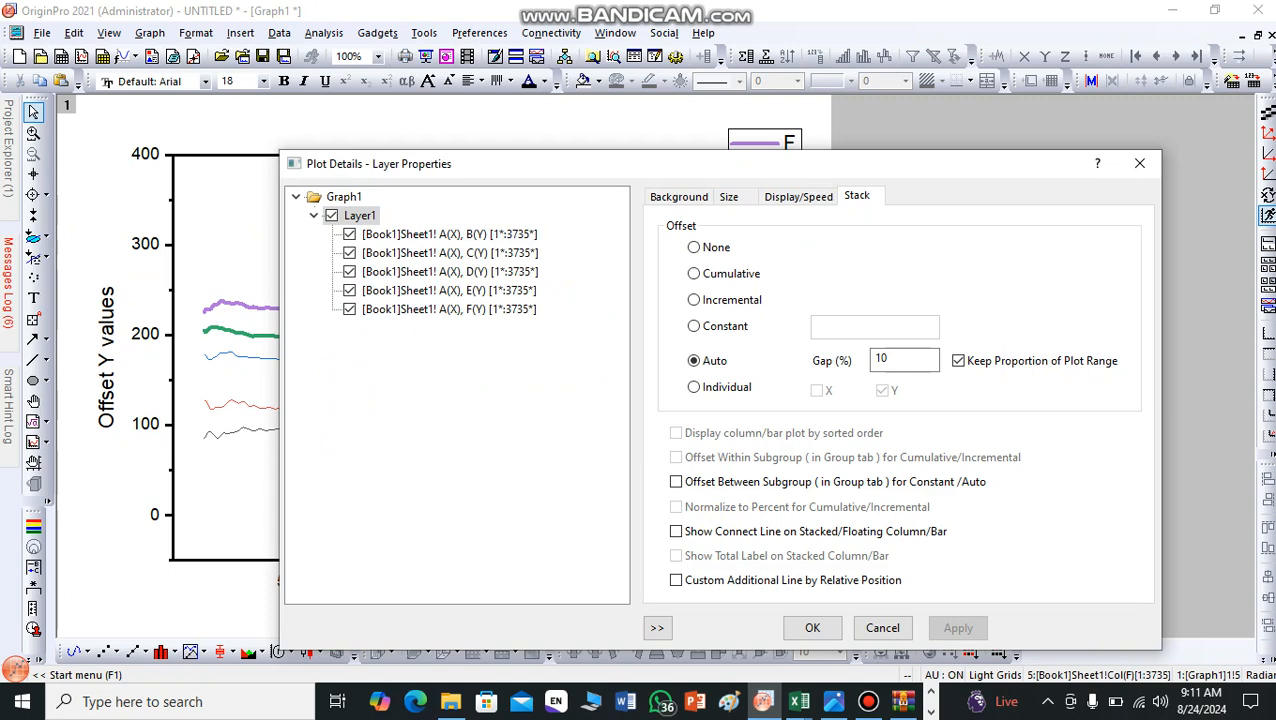
click(694, 387)
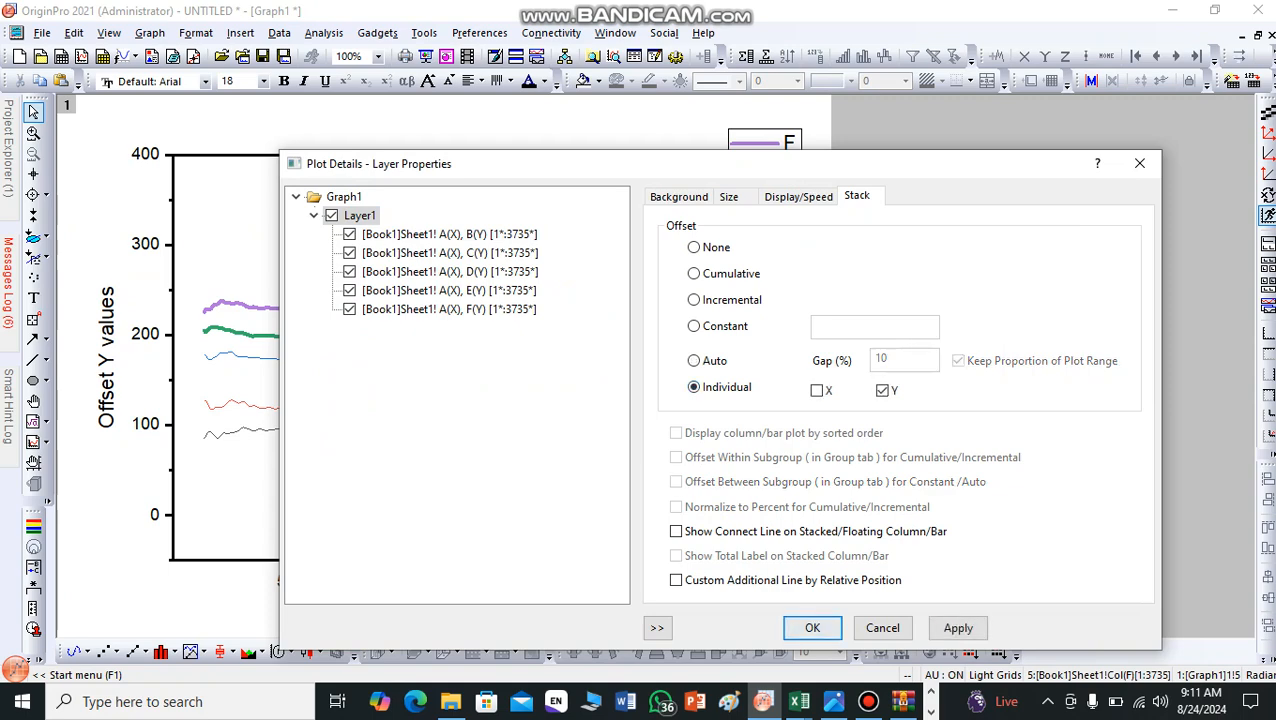
click(812, 627)
Step: Change the edit mode of the plot group from dependent to Independent
double_click(480, 317)
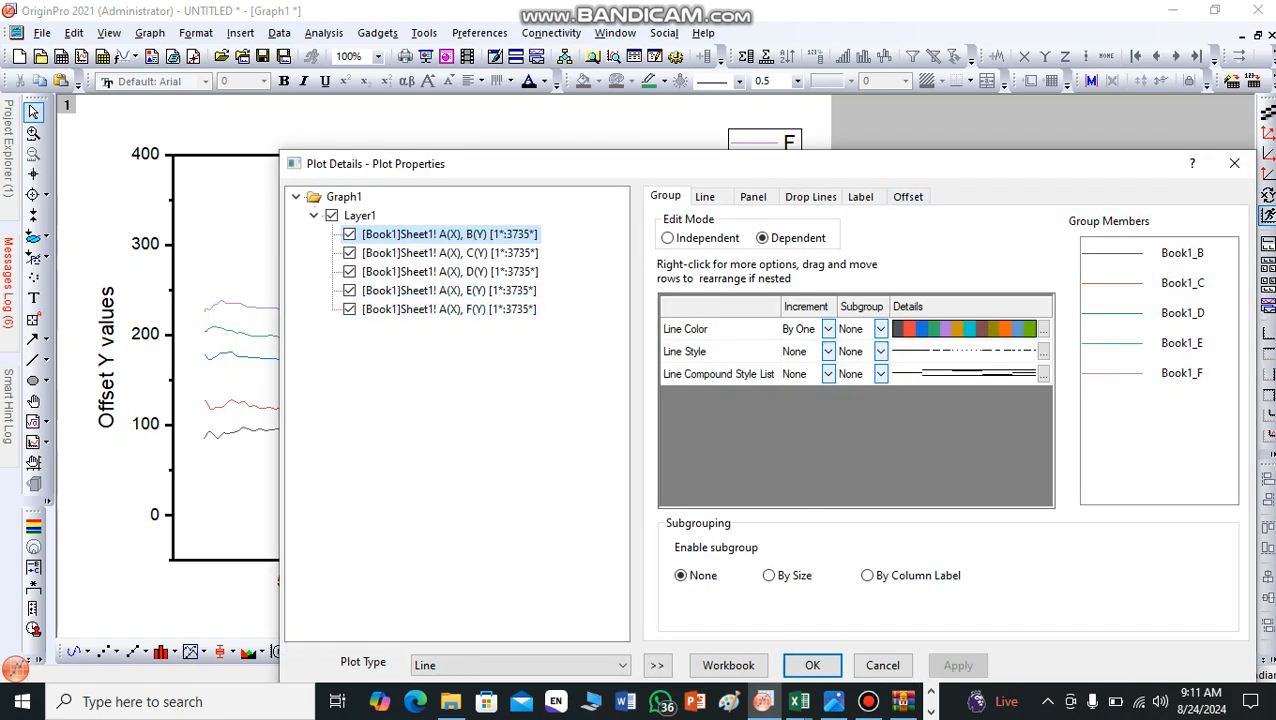
click(667, 237)
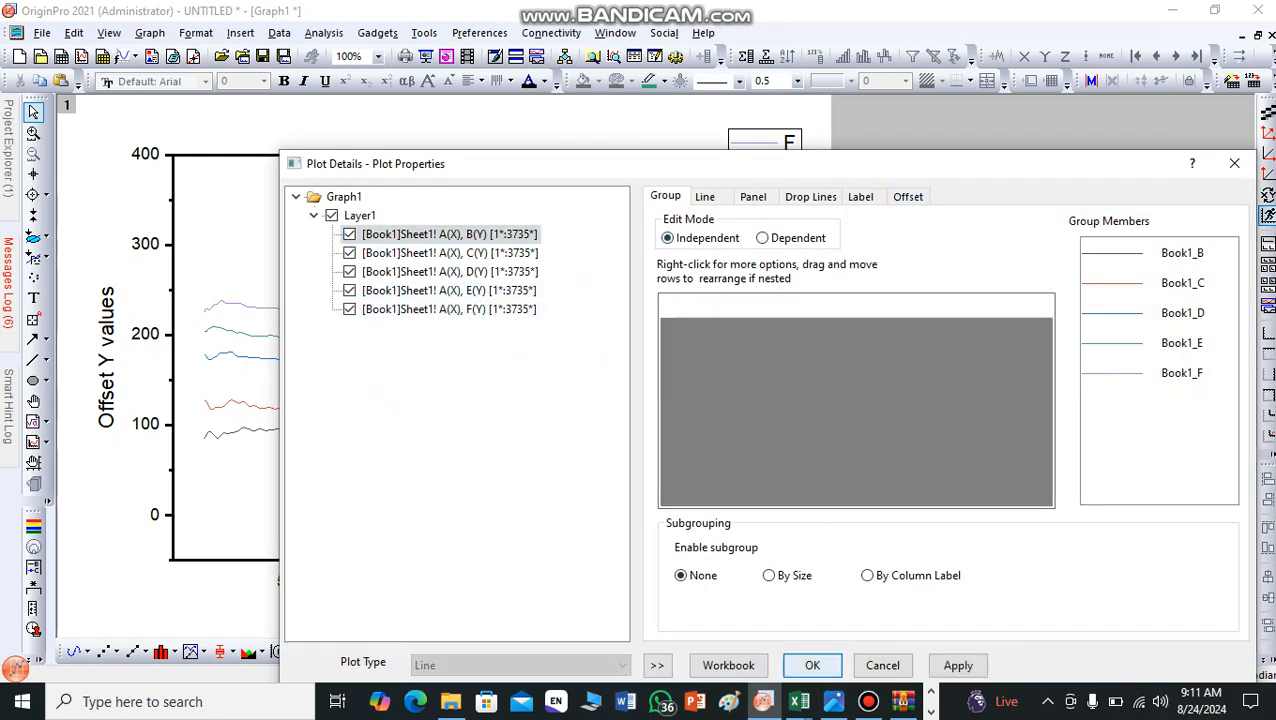
click(812, 665)
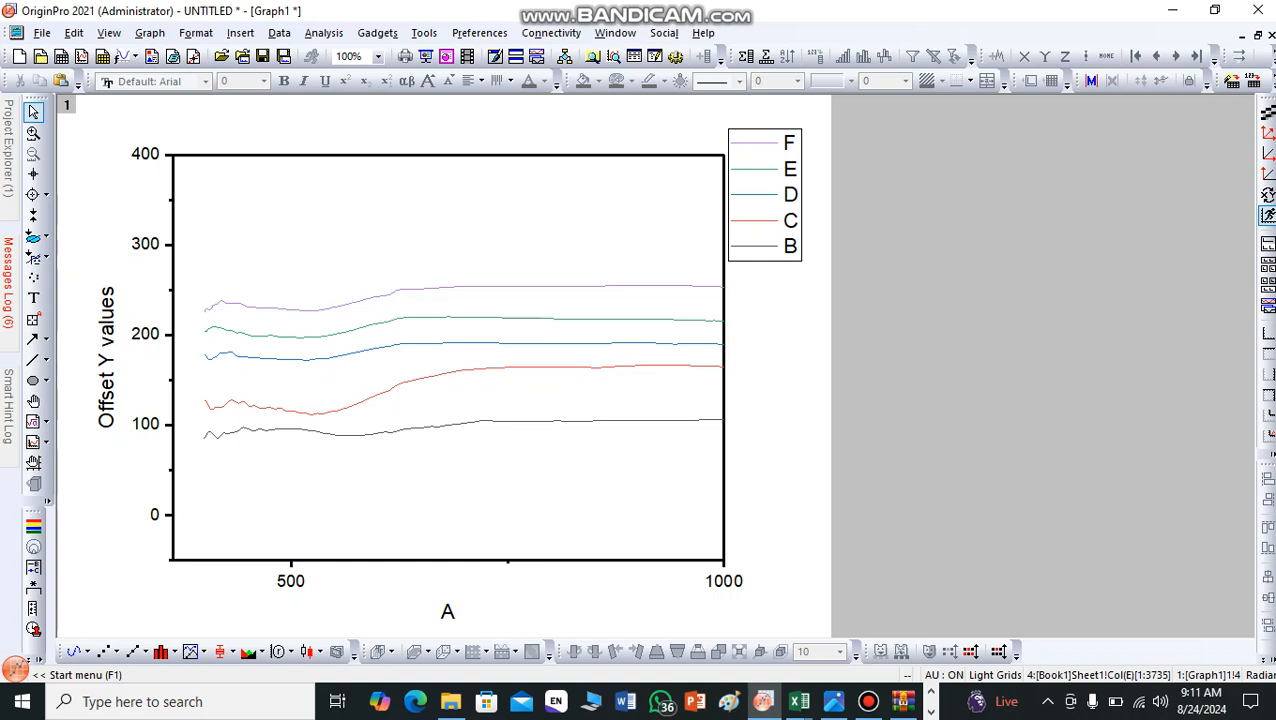
Step: Move curve B down to Y values of about 10 to 30 and curve C down to about 35 to 90
click(258, 430)
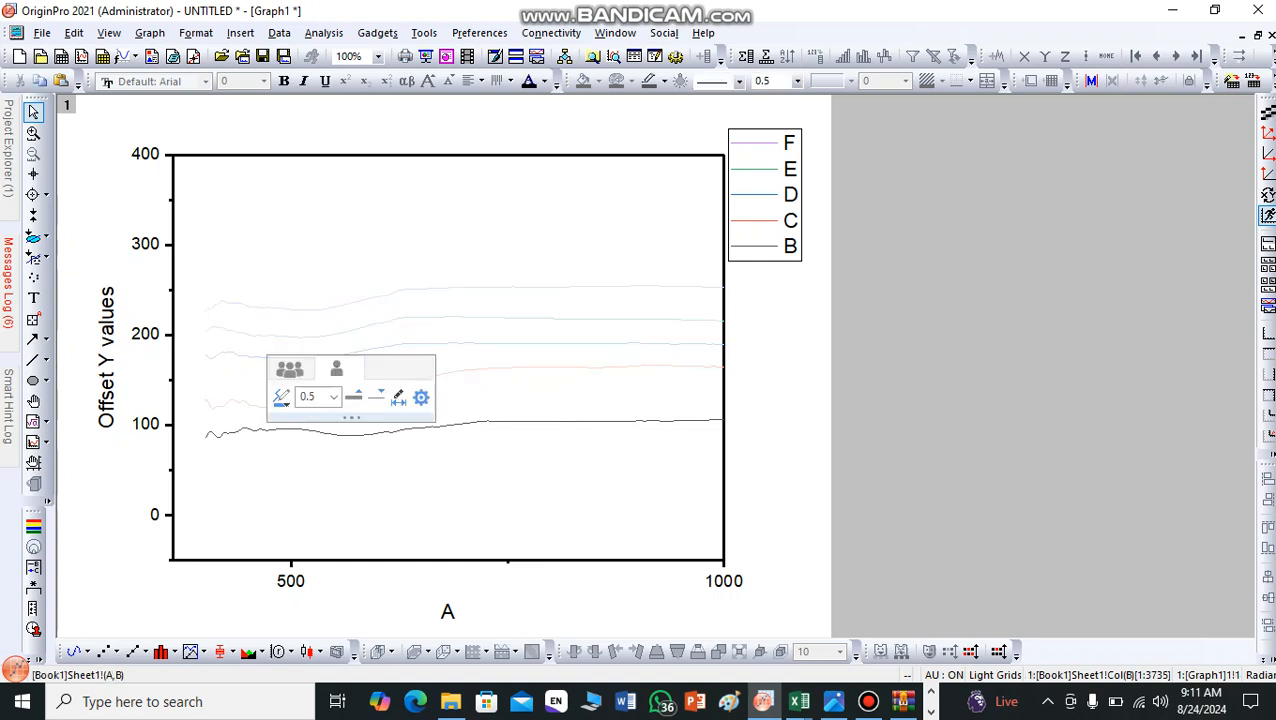
drag(258, 430, 258, 500)
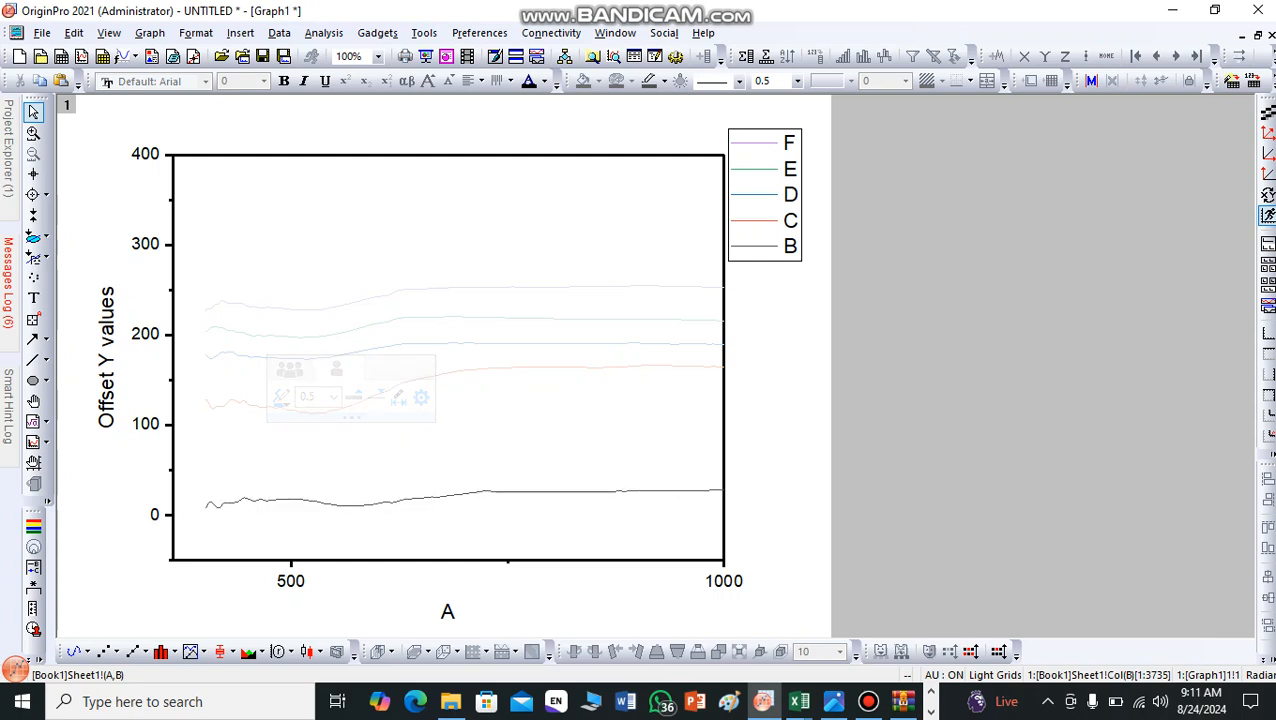
key(Escape)
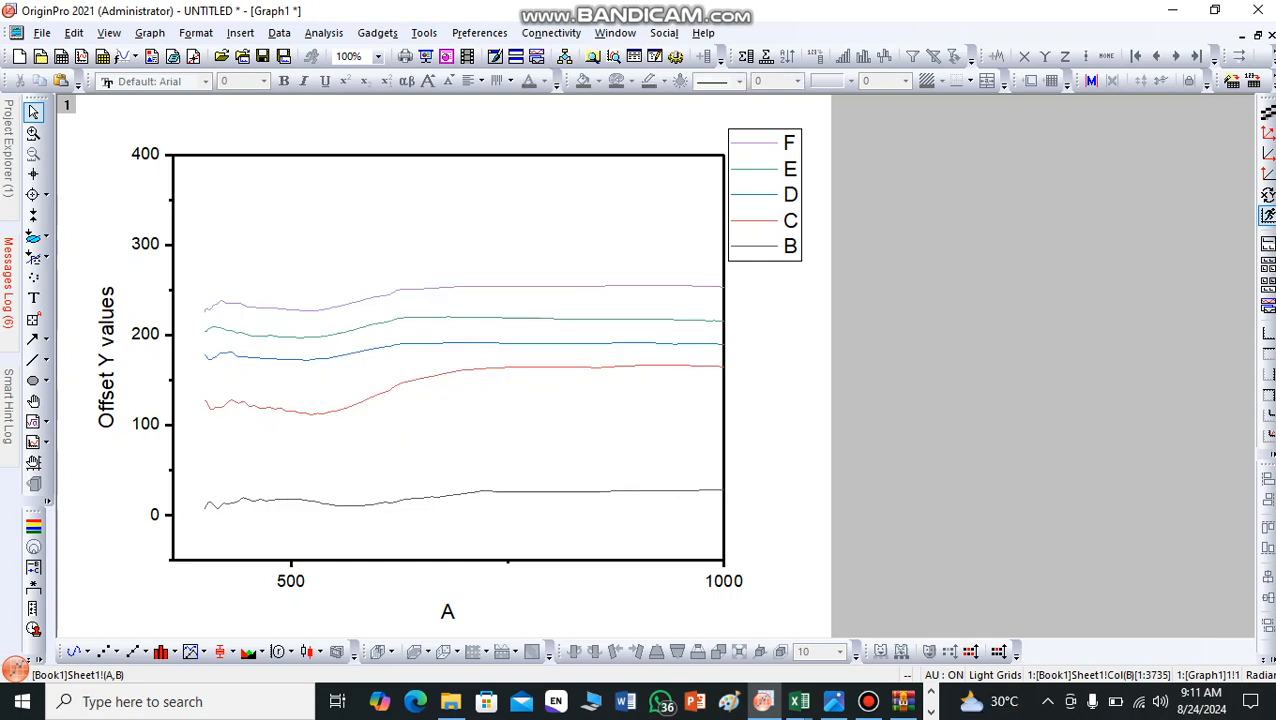
click(256, 407)
drag(256, 407, 256, 476)
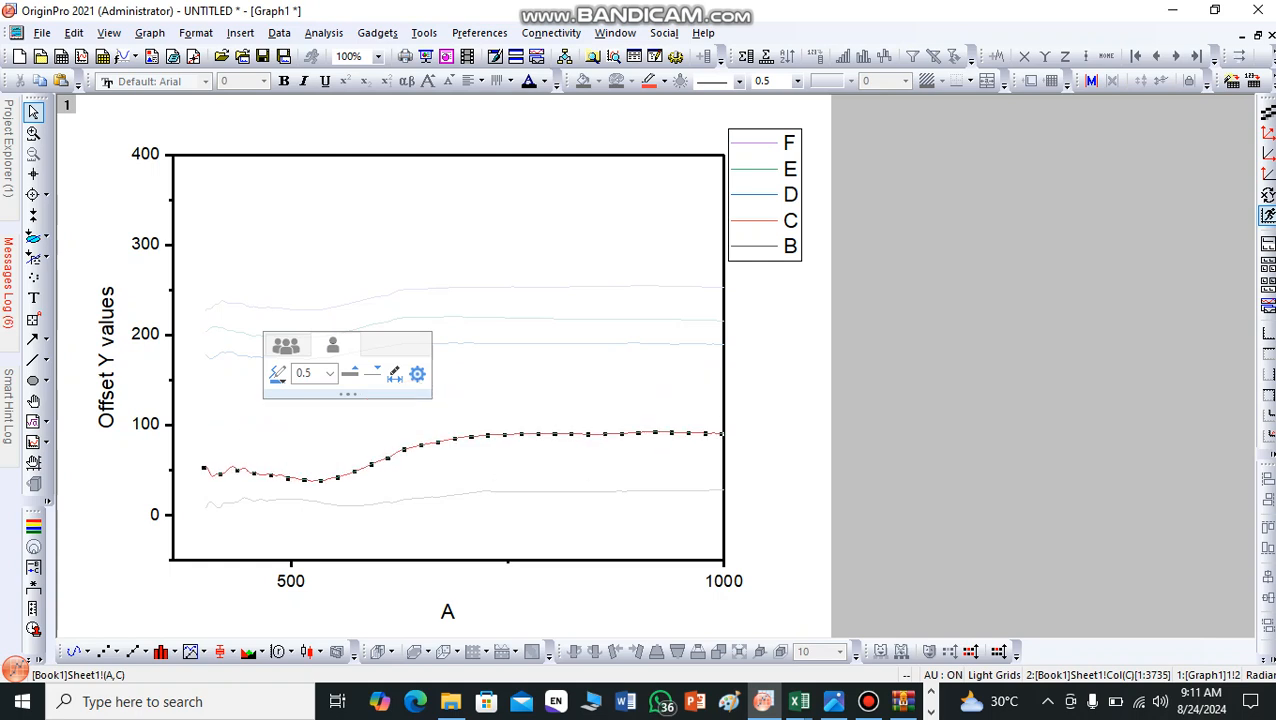
key(Escape)
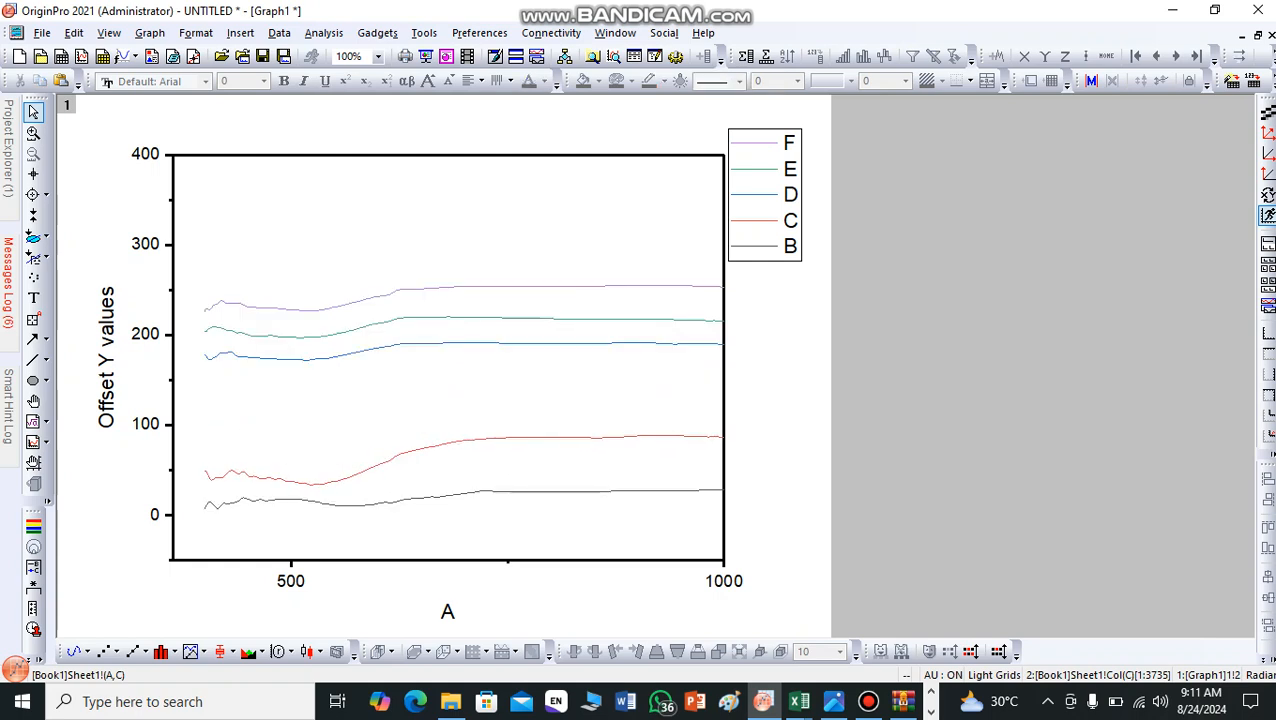
Step: Move curve D down to Y values of about 80 to 100 and curve E down to about 100 to 120
click(246, 357)
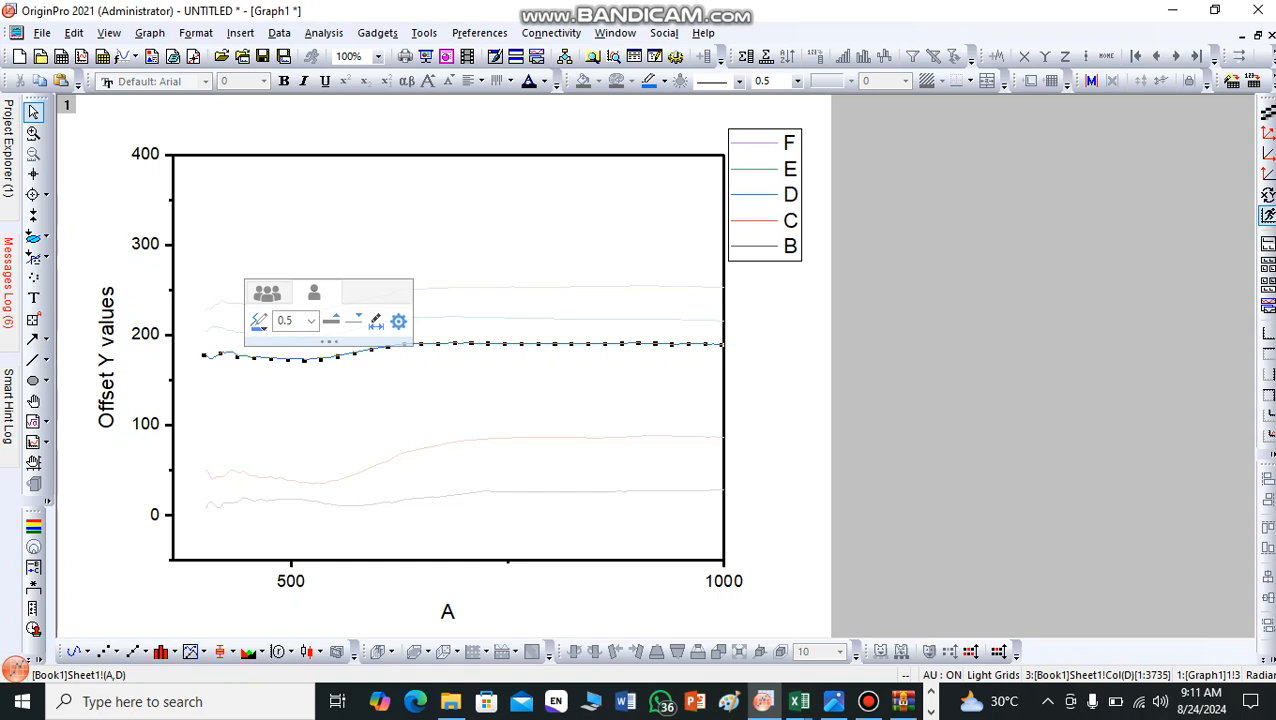
drag(246, 357, 246, 440)
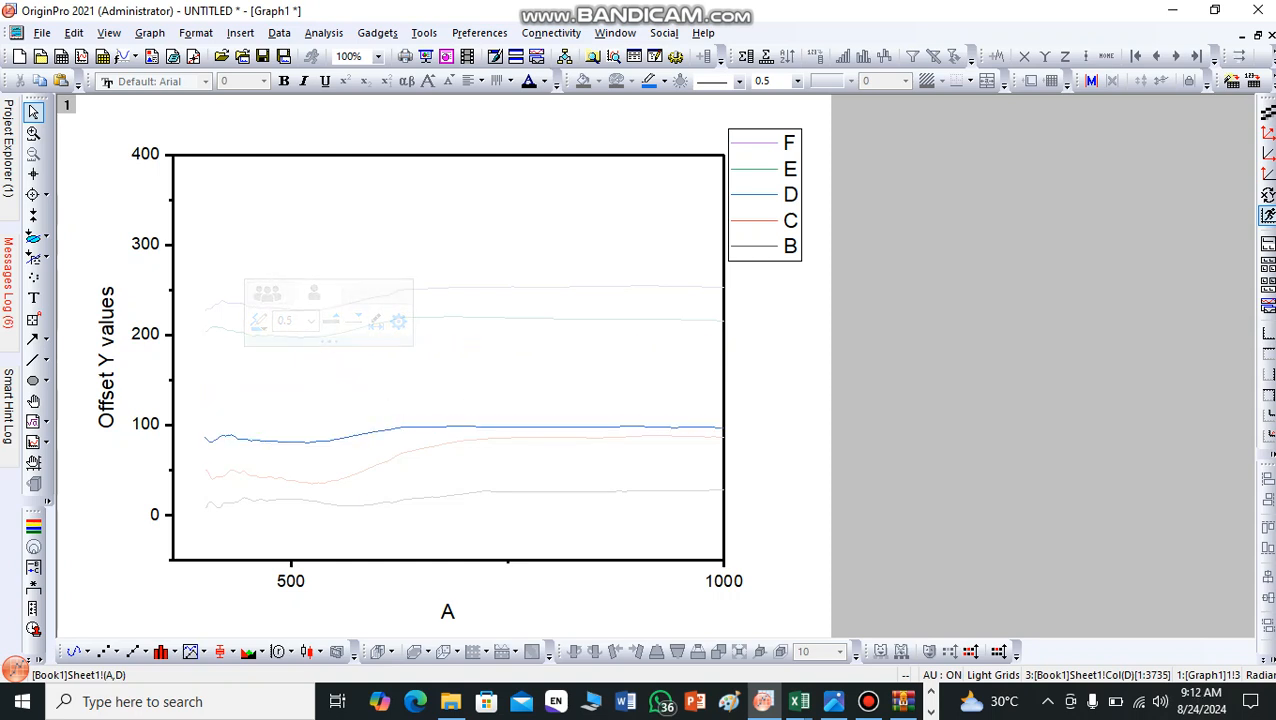
key(Escape)
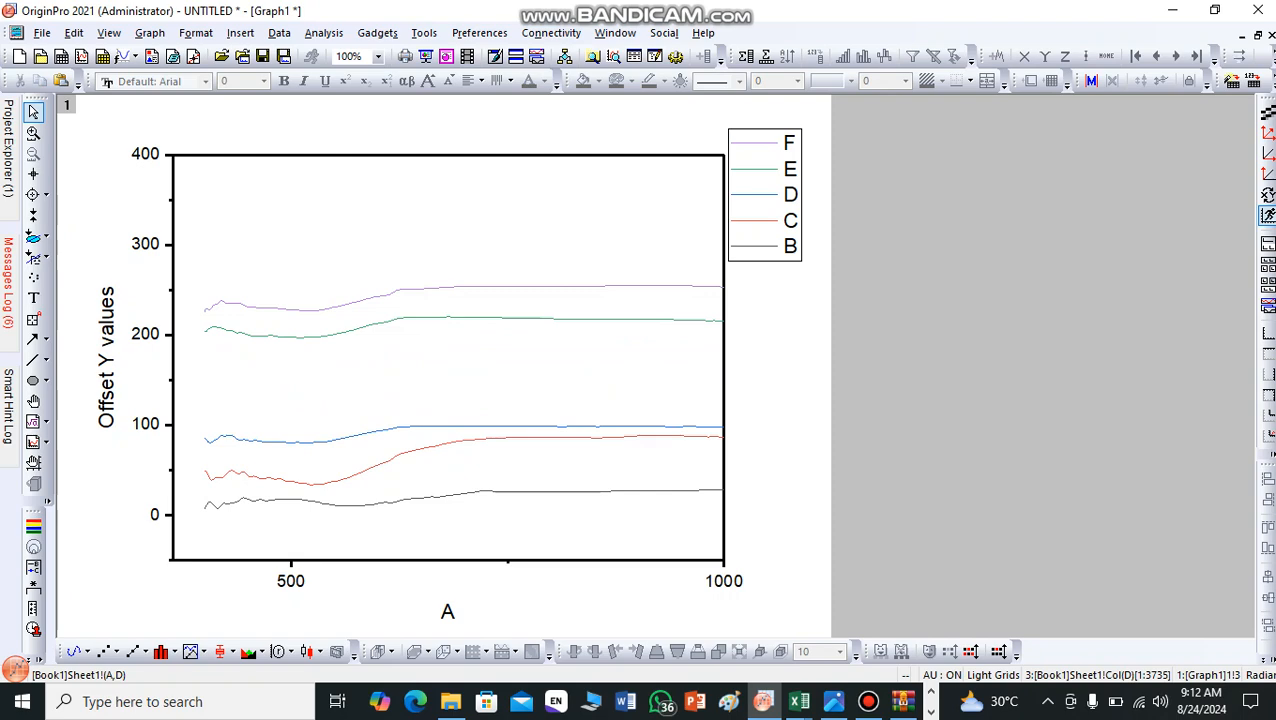
click(270, 336)
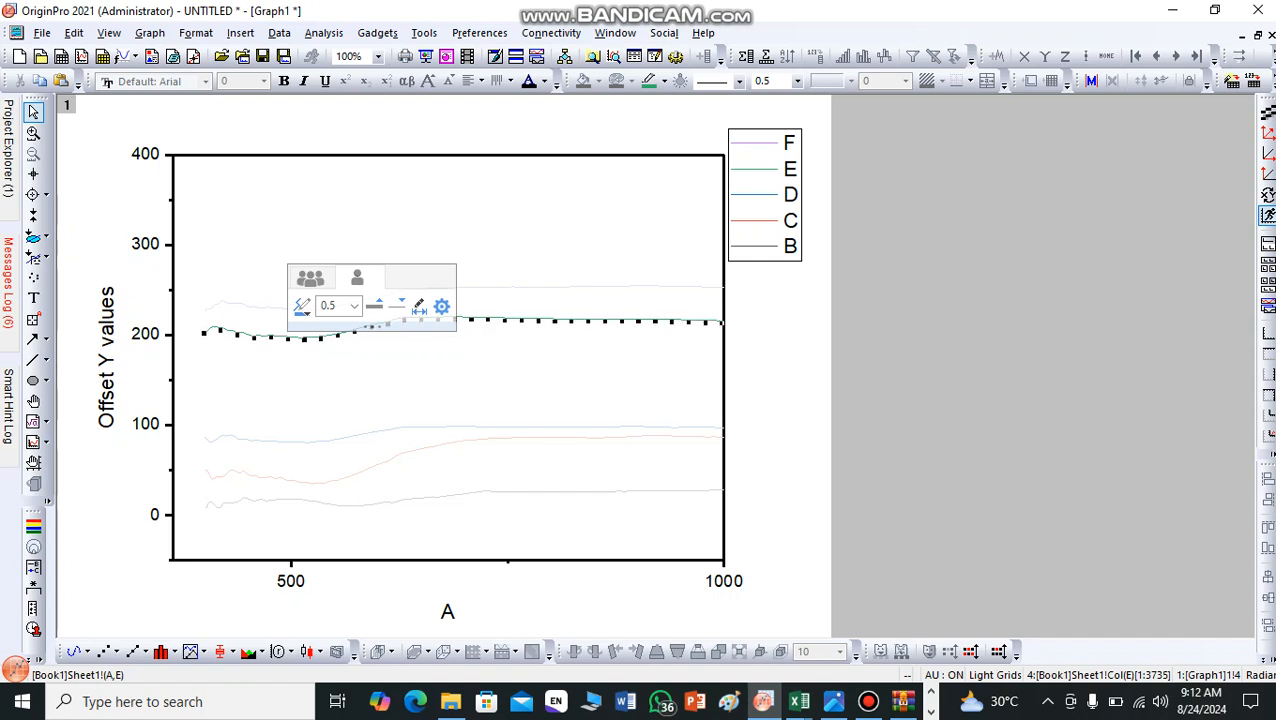
drag(270, 336, 270, 413)
drag(285, 413, 285, 423)
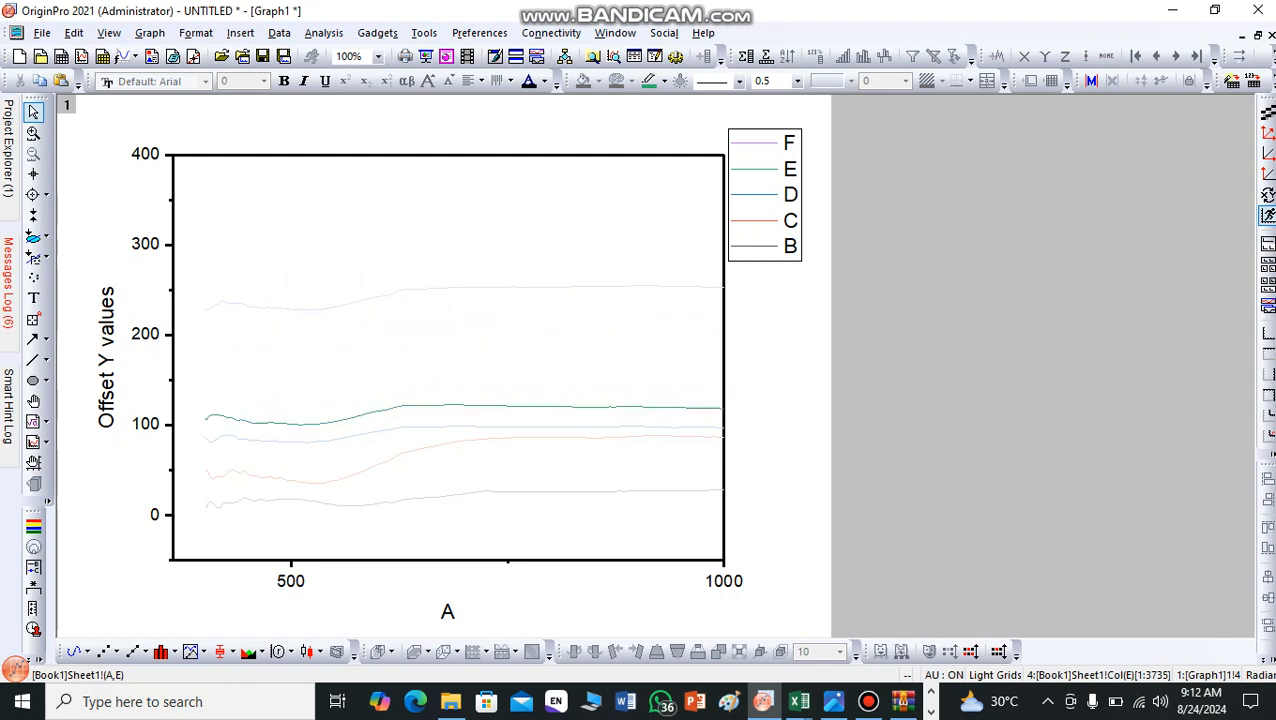
key(Escape)
Step: Move the purple curve F down just above curve E, to Y values of about 120 to 150
click(283, 309)
drag(283, 309, 283, 403)
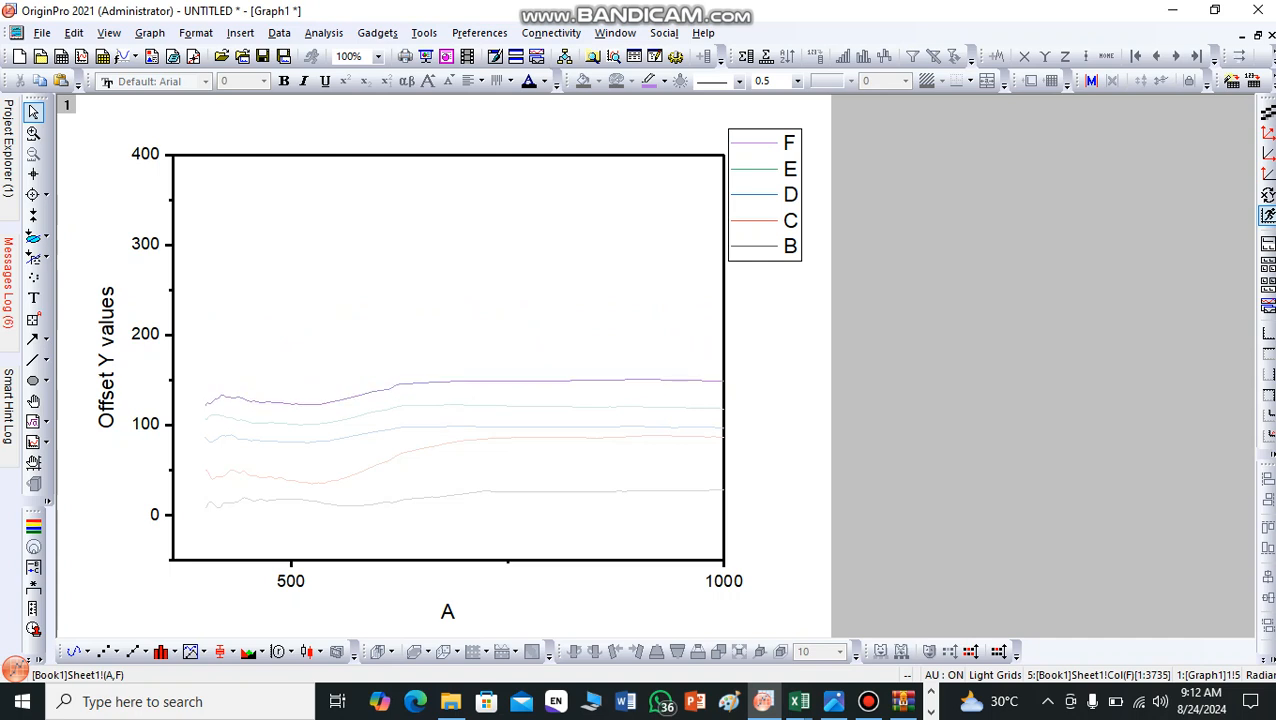
click(380, 310)
Step: Increase the line thickness of curve F to 3.5 and of curve E to 2.5
click(340, 401)
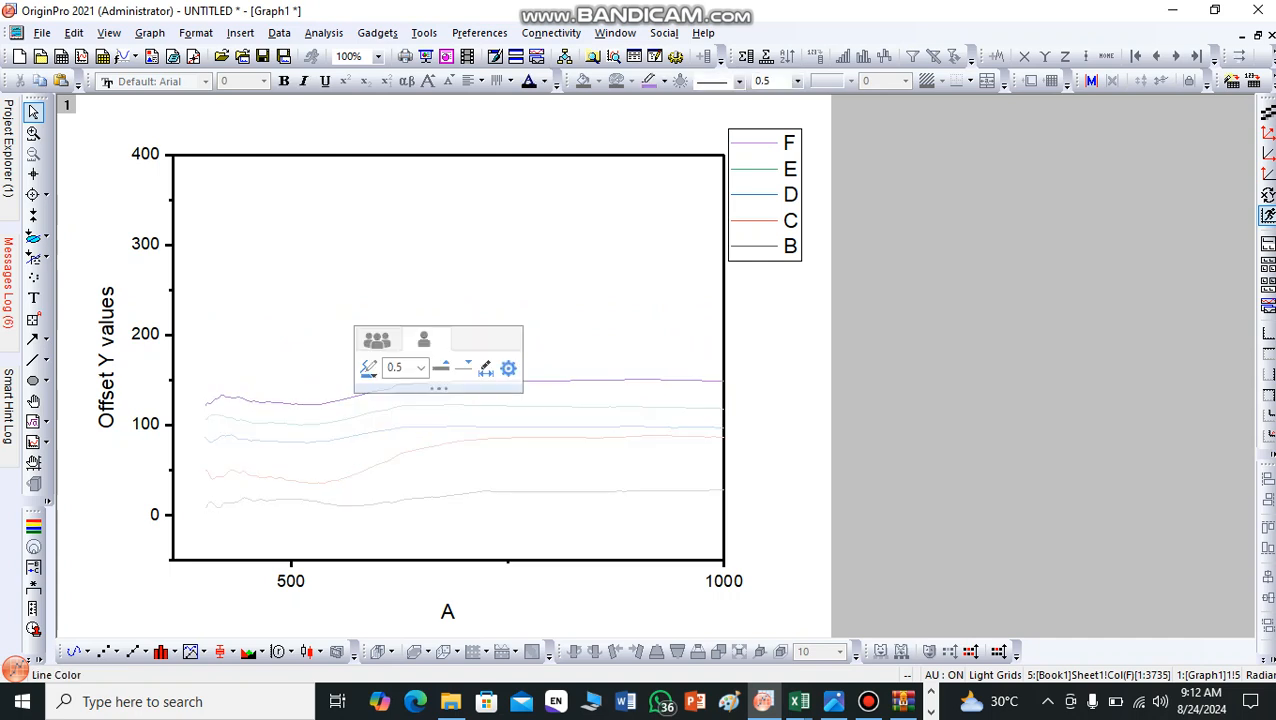
click(441, 368)
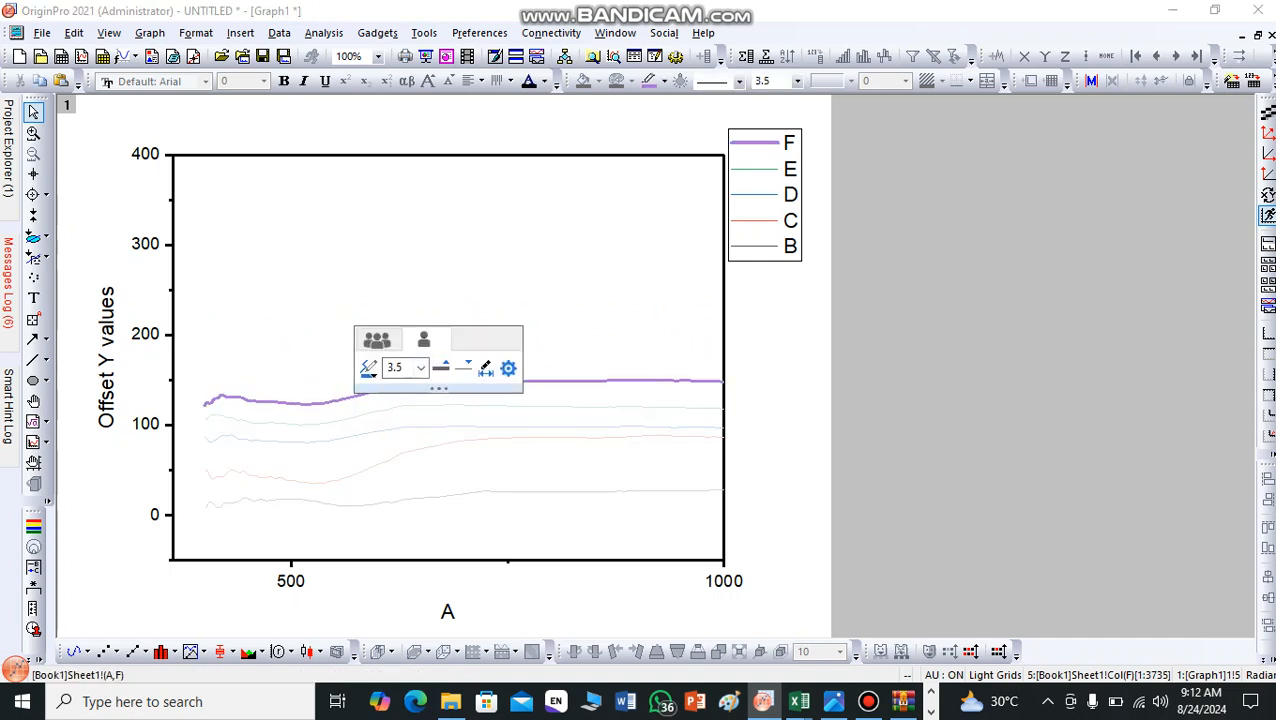
click(309, 423)
click(411, 389)
click(411, 389)
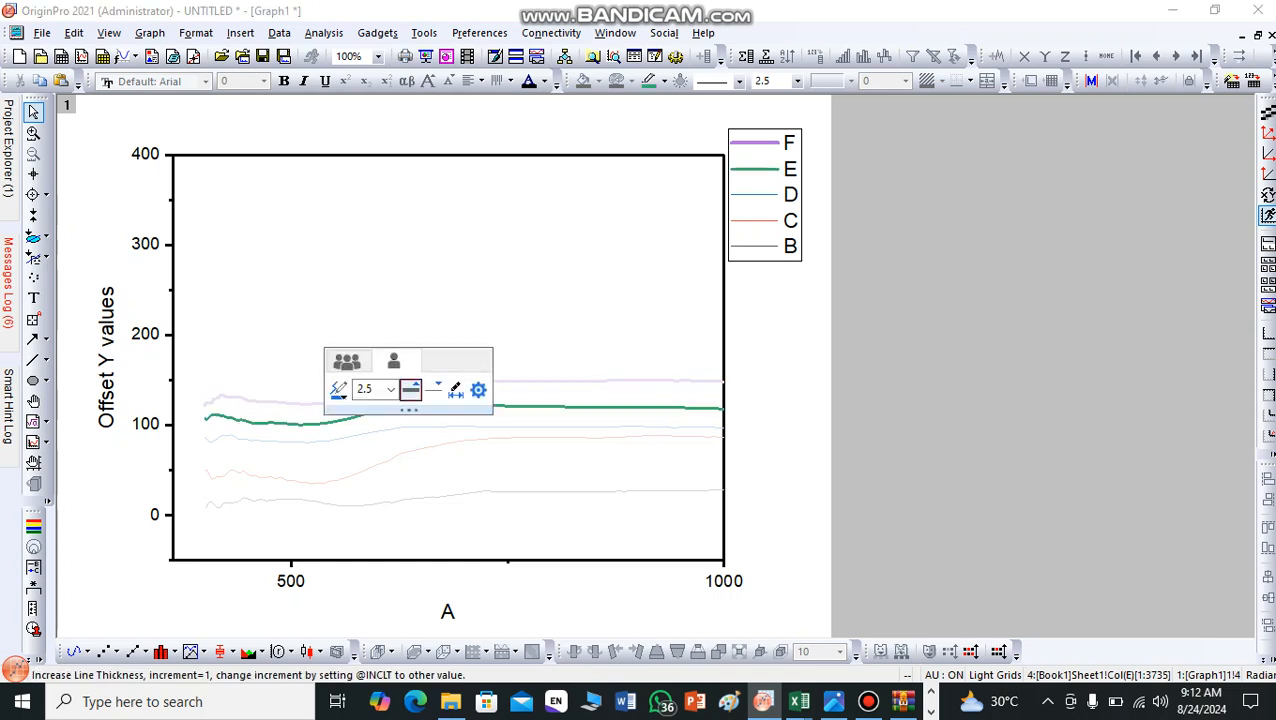
Step: Increase the line thickness of curves D, C and B to 2.5 each
click(345, 437)
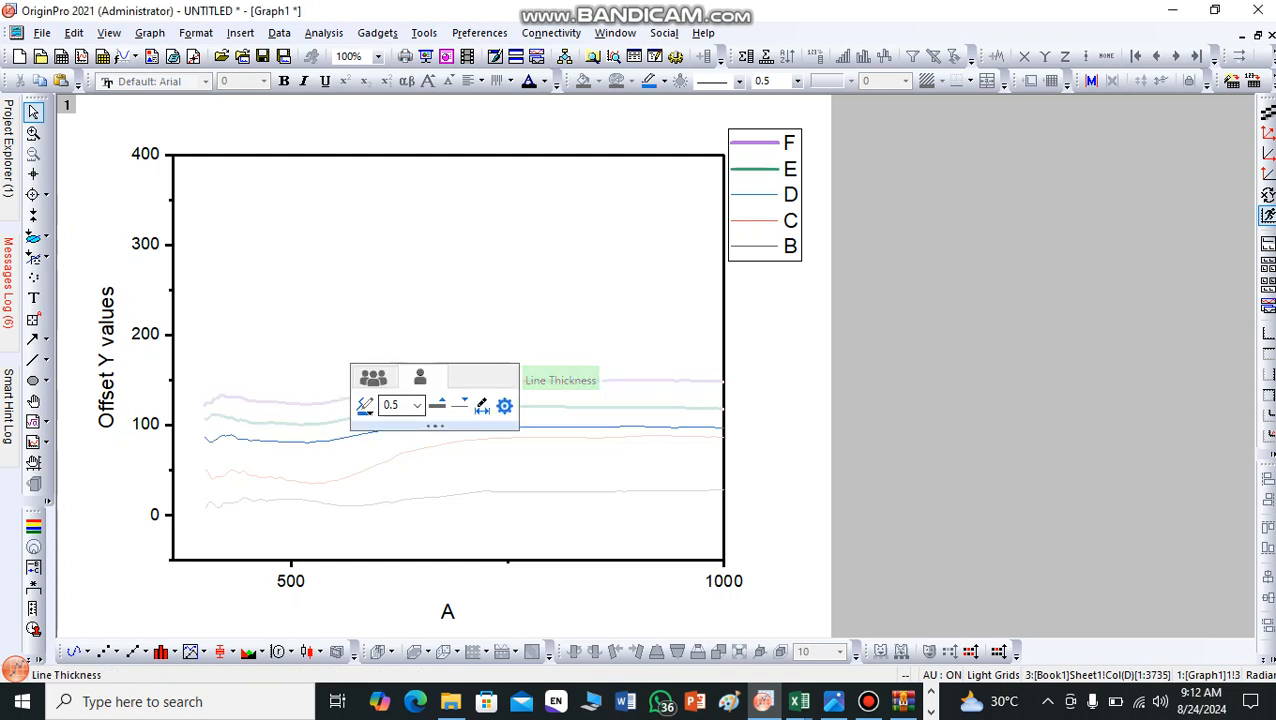
click(436, 404)
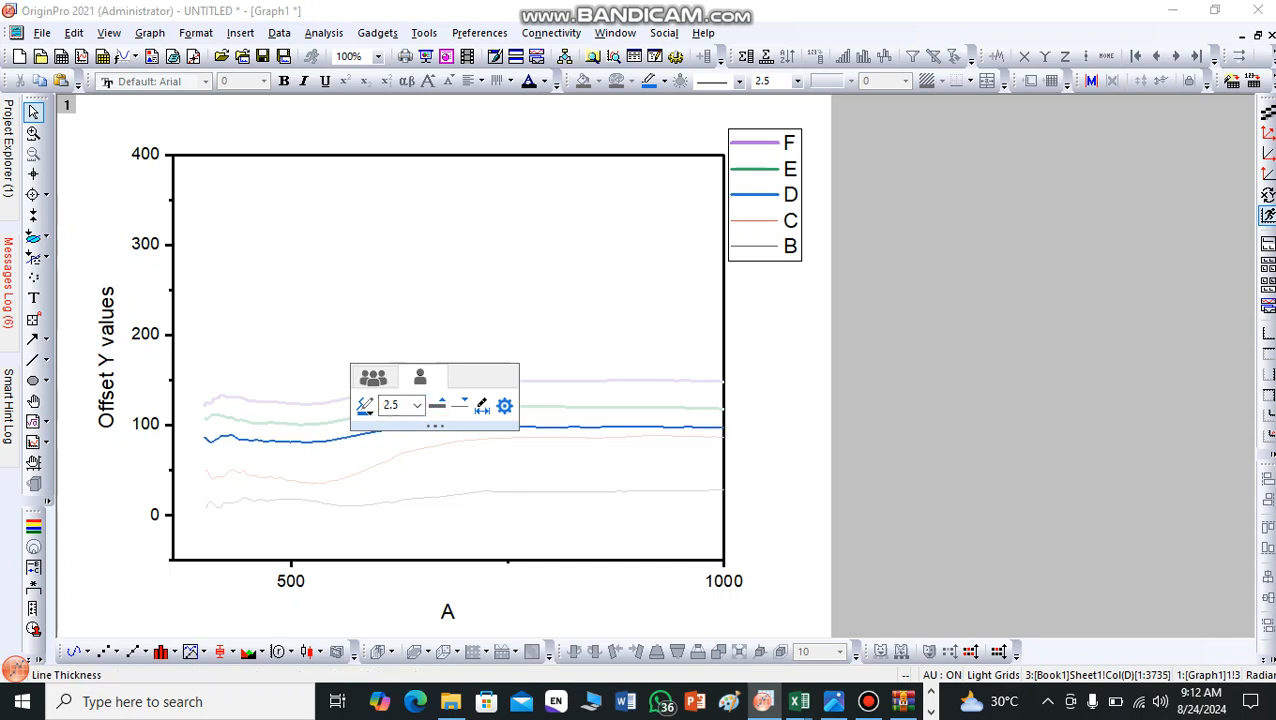
click(346, 478)
click(440, 445)
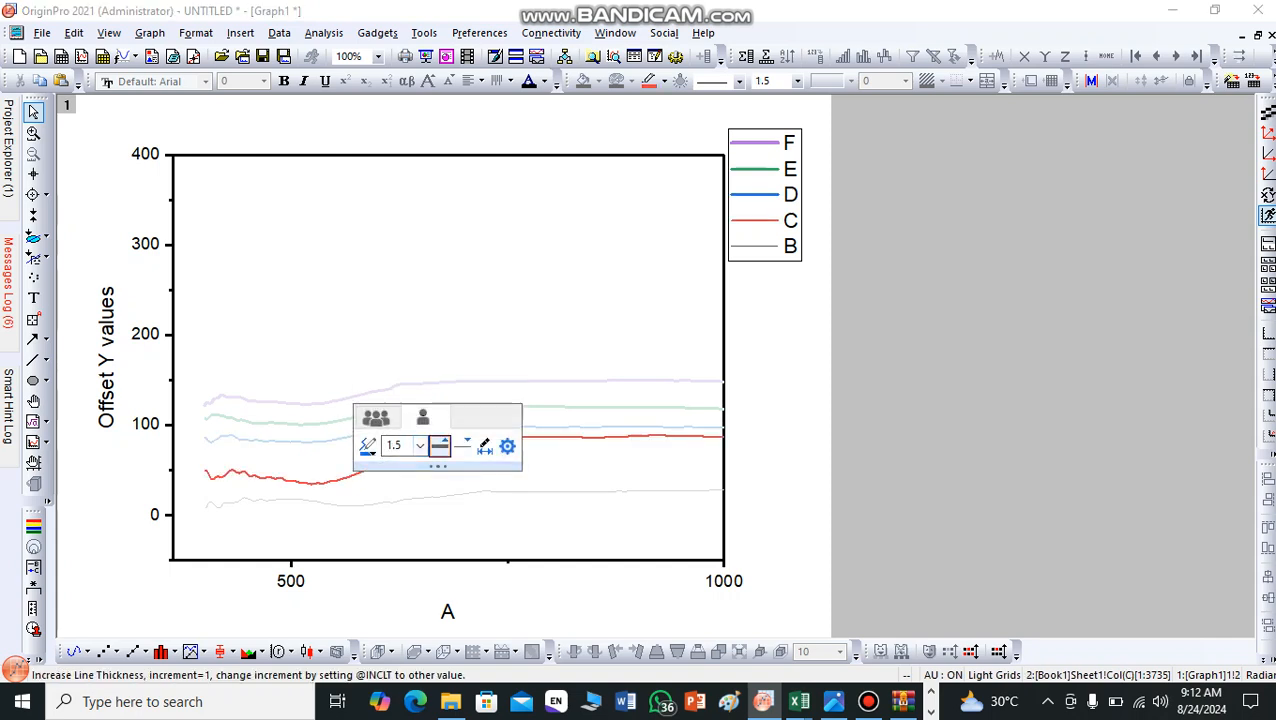
click(440, 445)
click(343, 503)
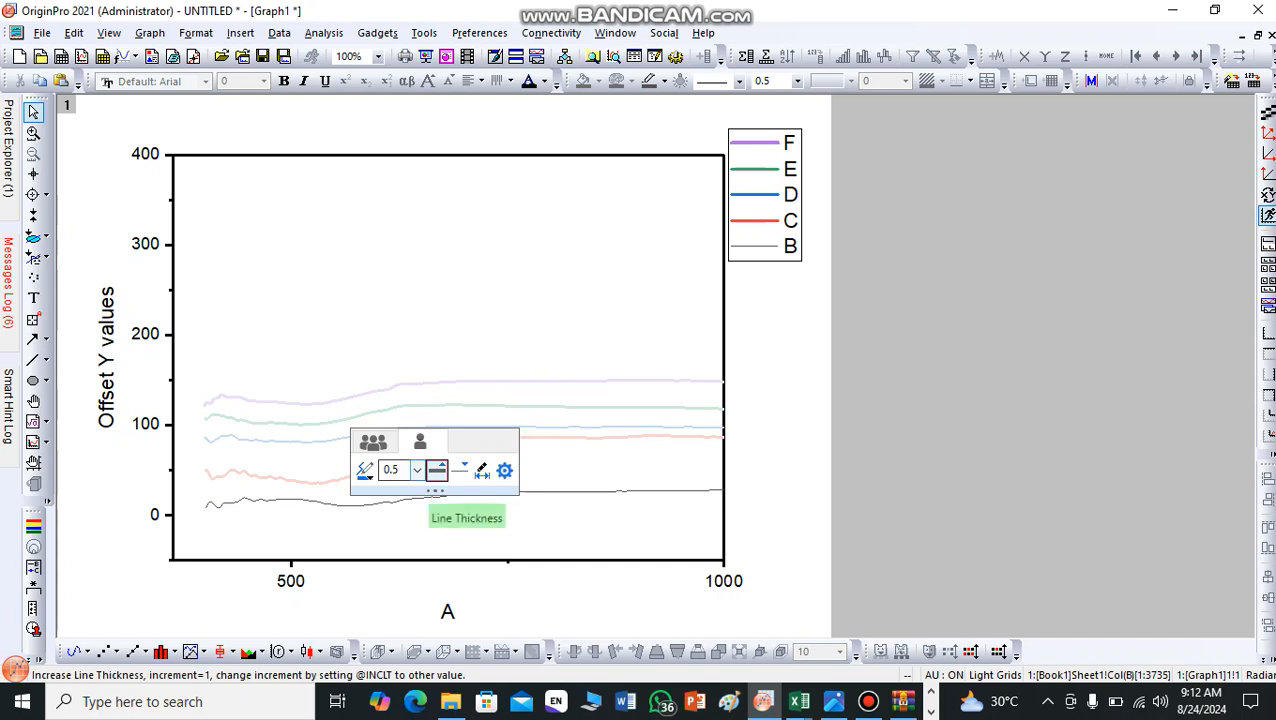
click(437, 470)
click(437, 470)
click(925, 380)
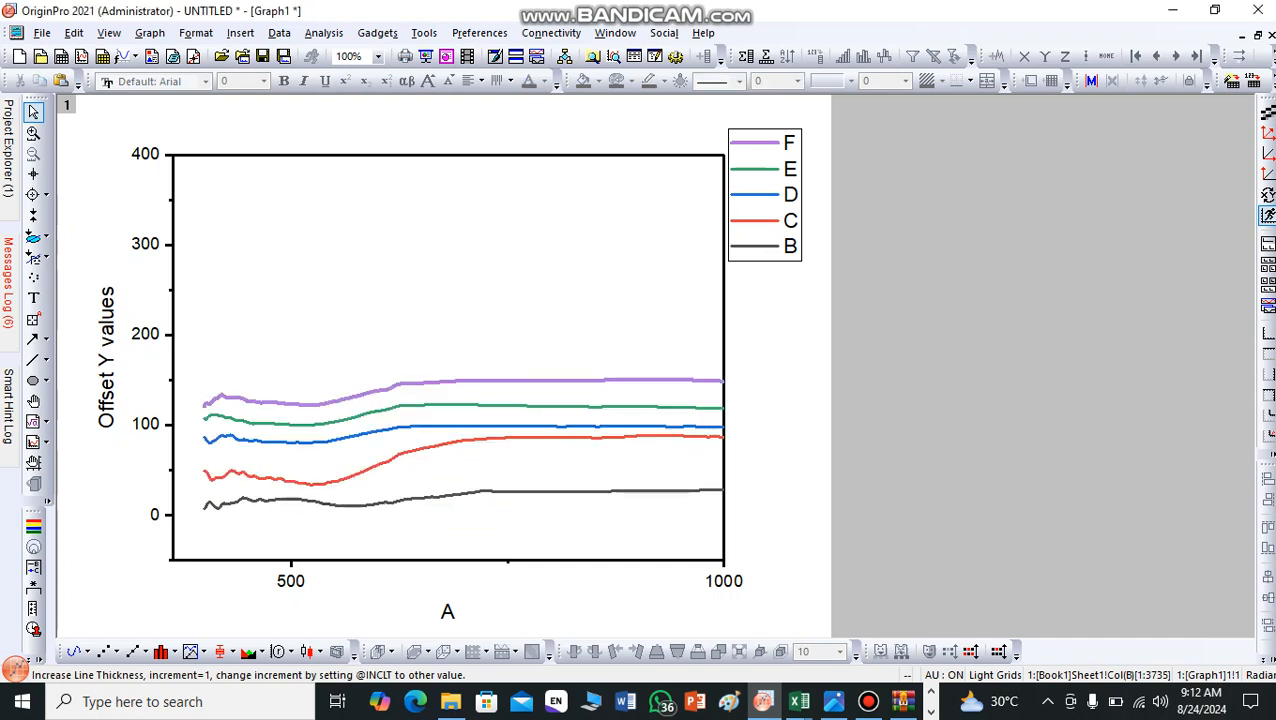
Step: Set the Y axis scale to run from 0 to 200
double_click(147, 334)
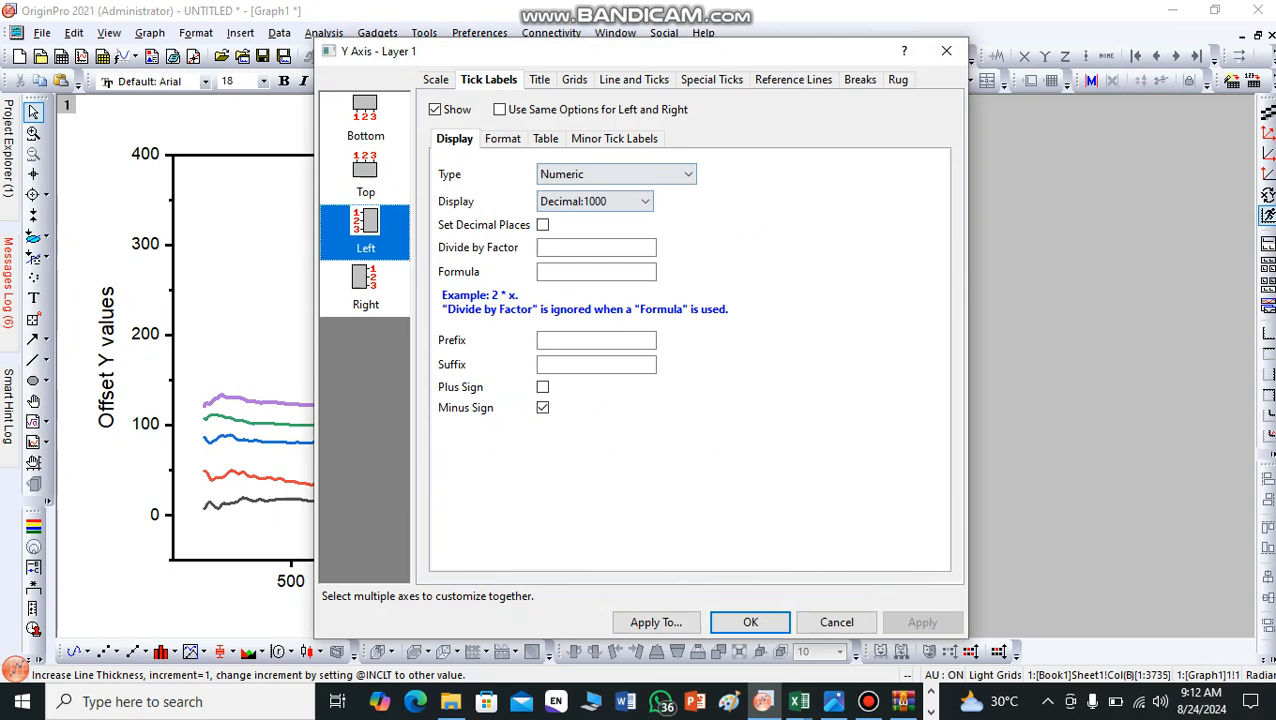
click(436, 80)
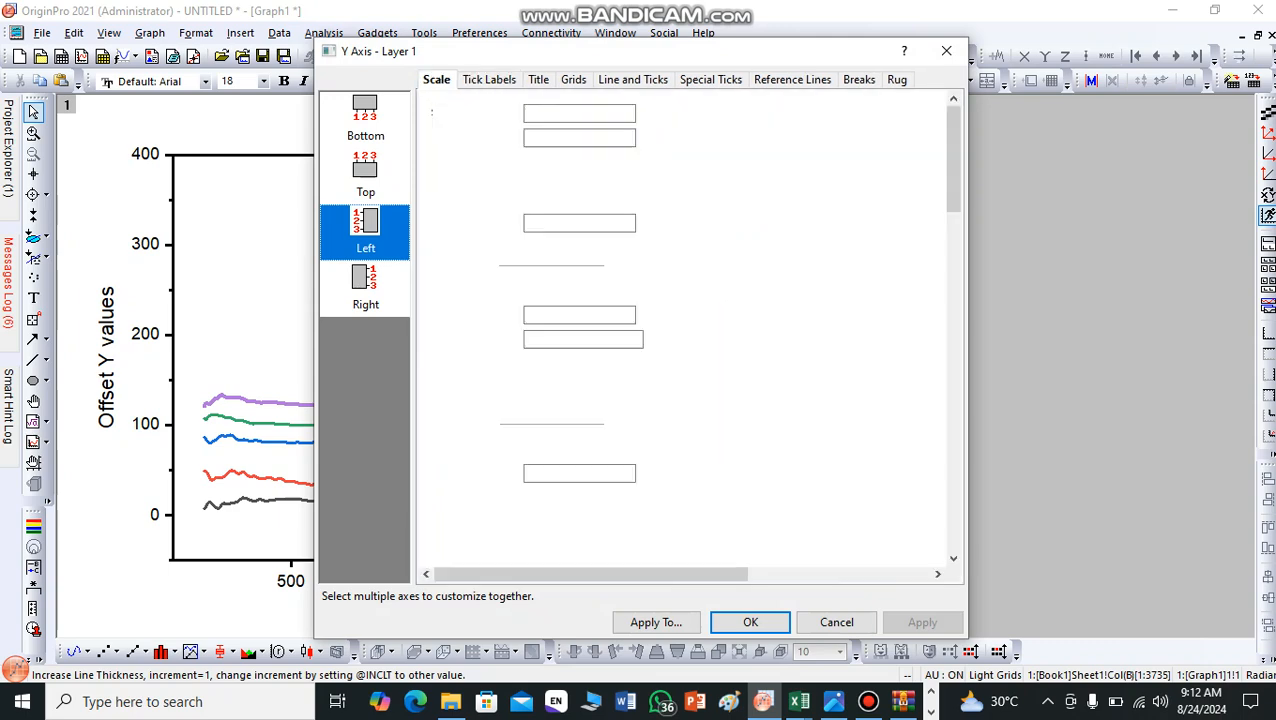
double_click(538, 114)
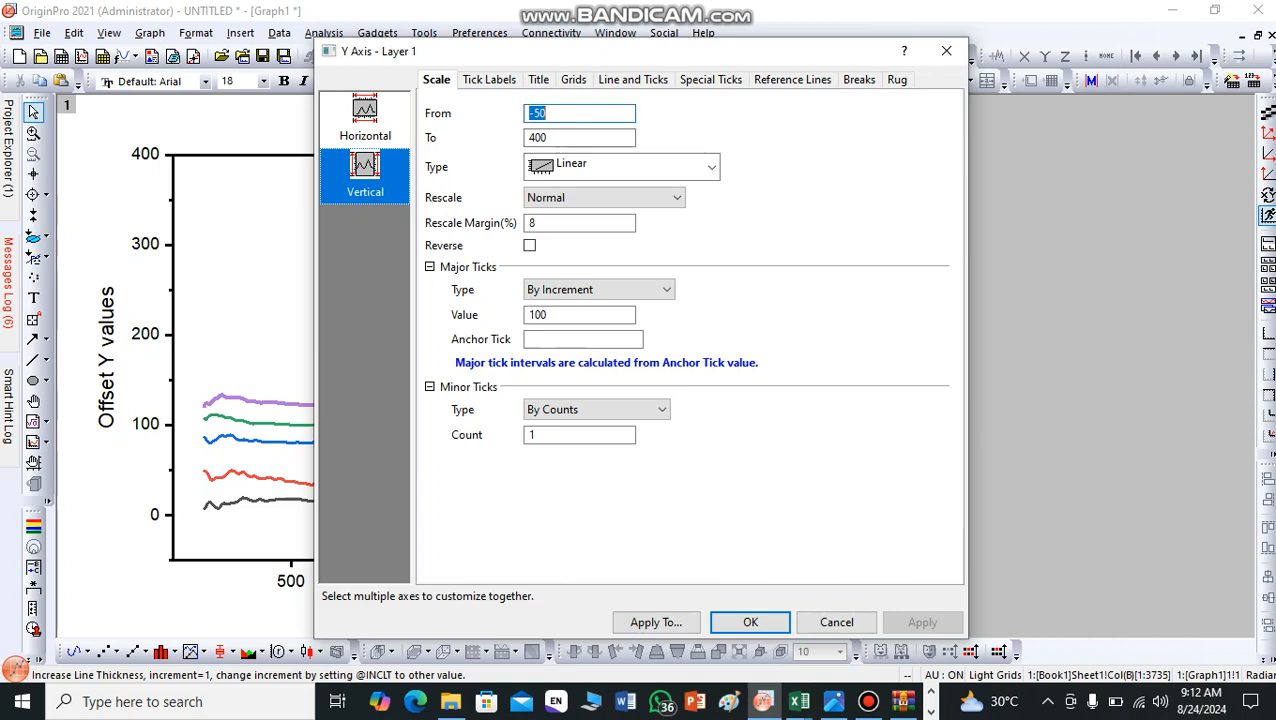
text(0)
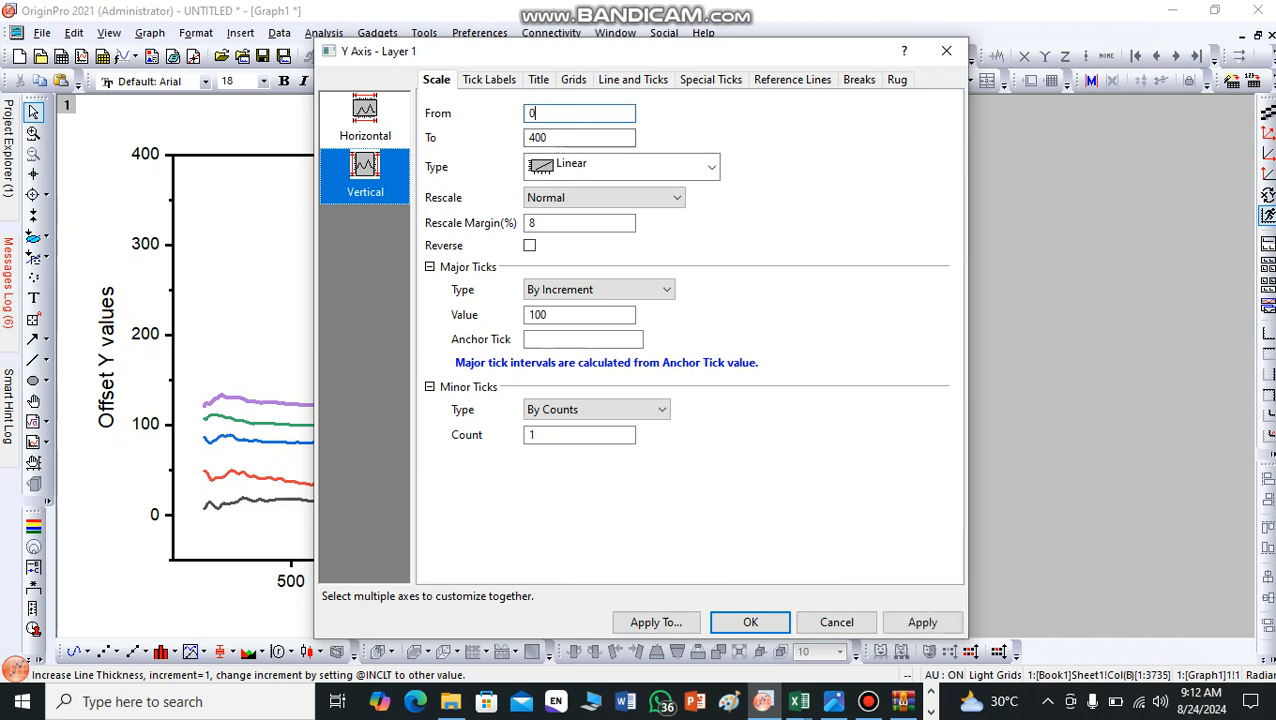
key(Tab)
text(200)
key(Return)
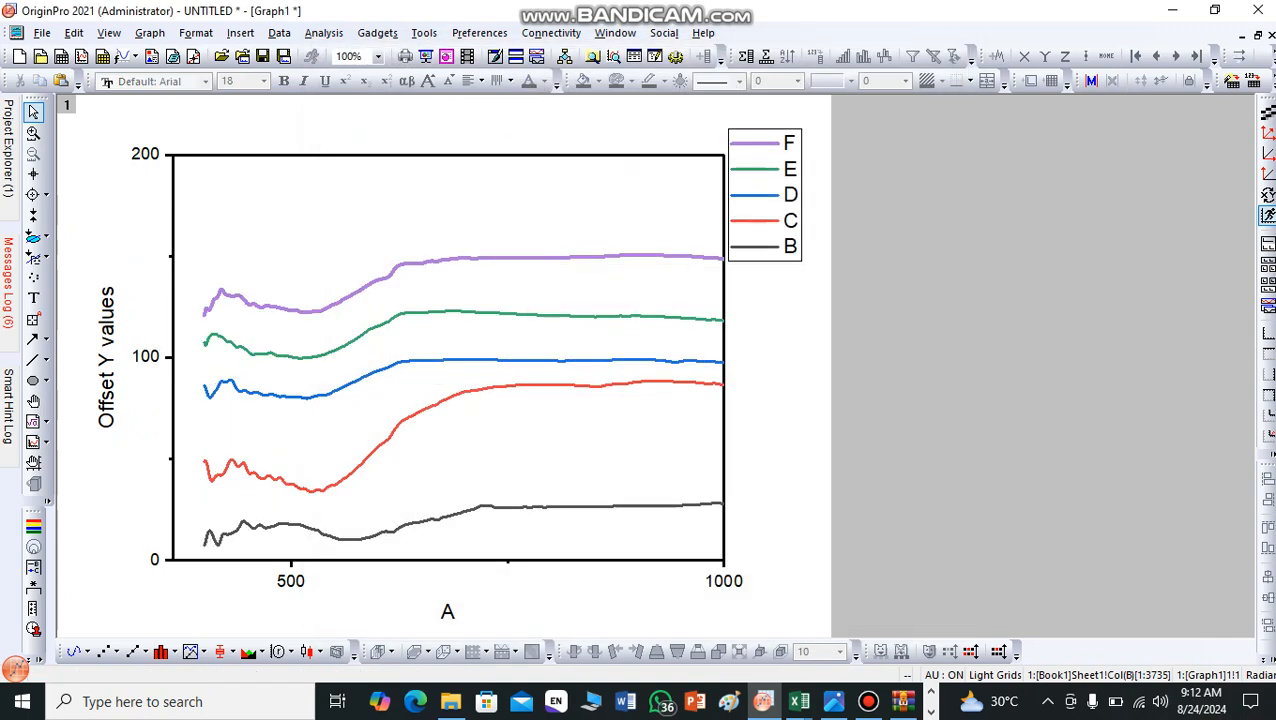
click(315, 529)
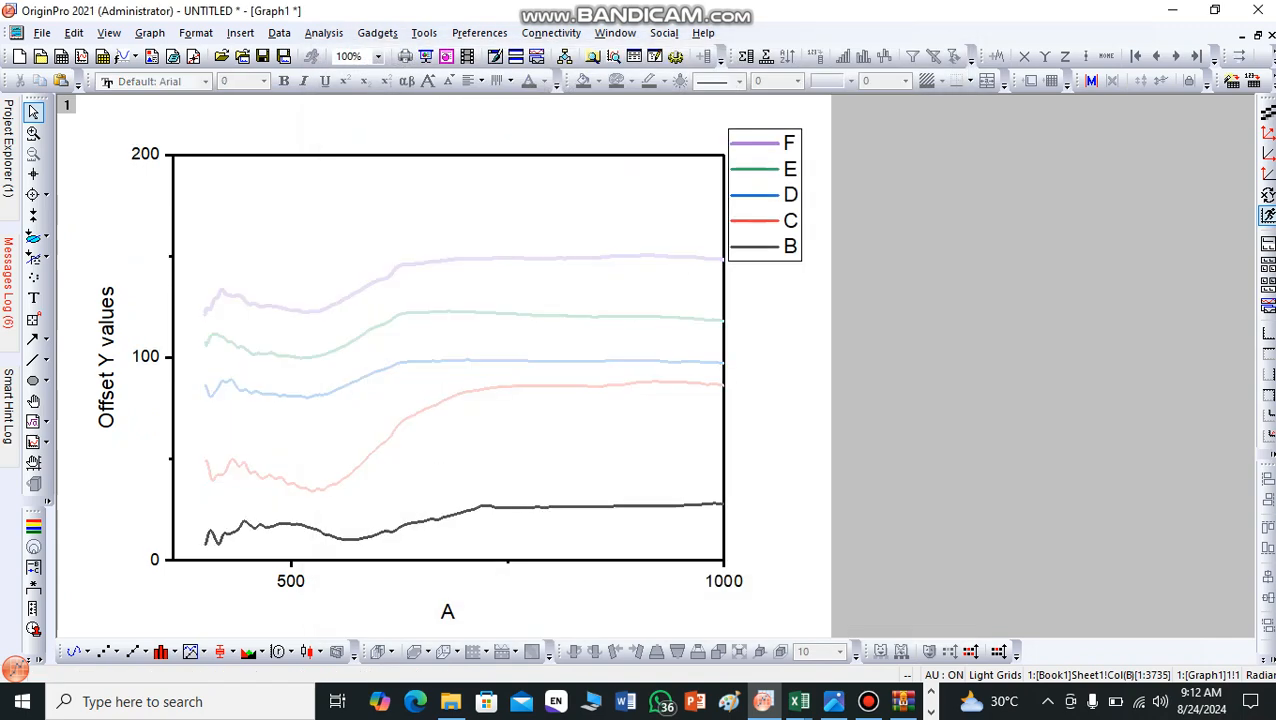
key(Escape)
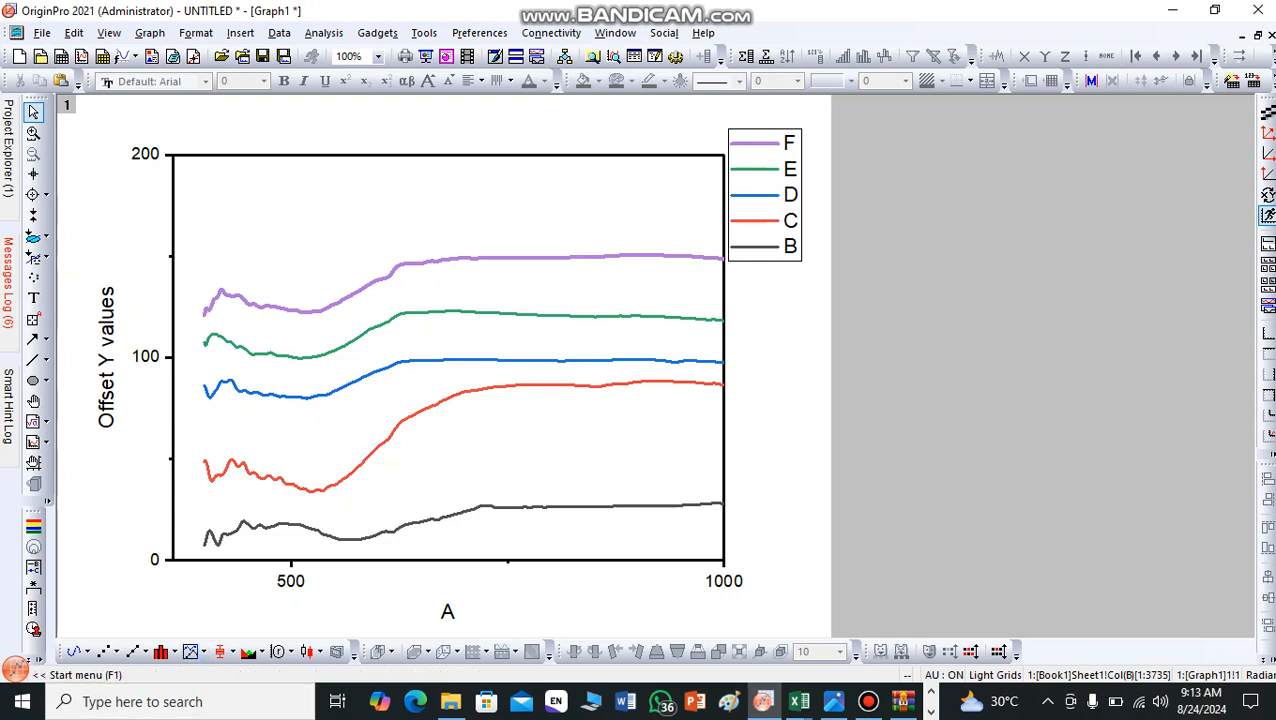
Step: Read the coordinates on the X axis just before the point where the curves begin, using the cross-hair screen reader
click(275, 560)
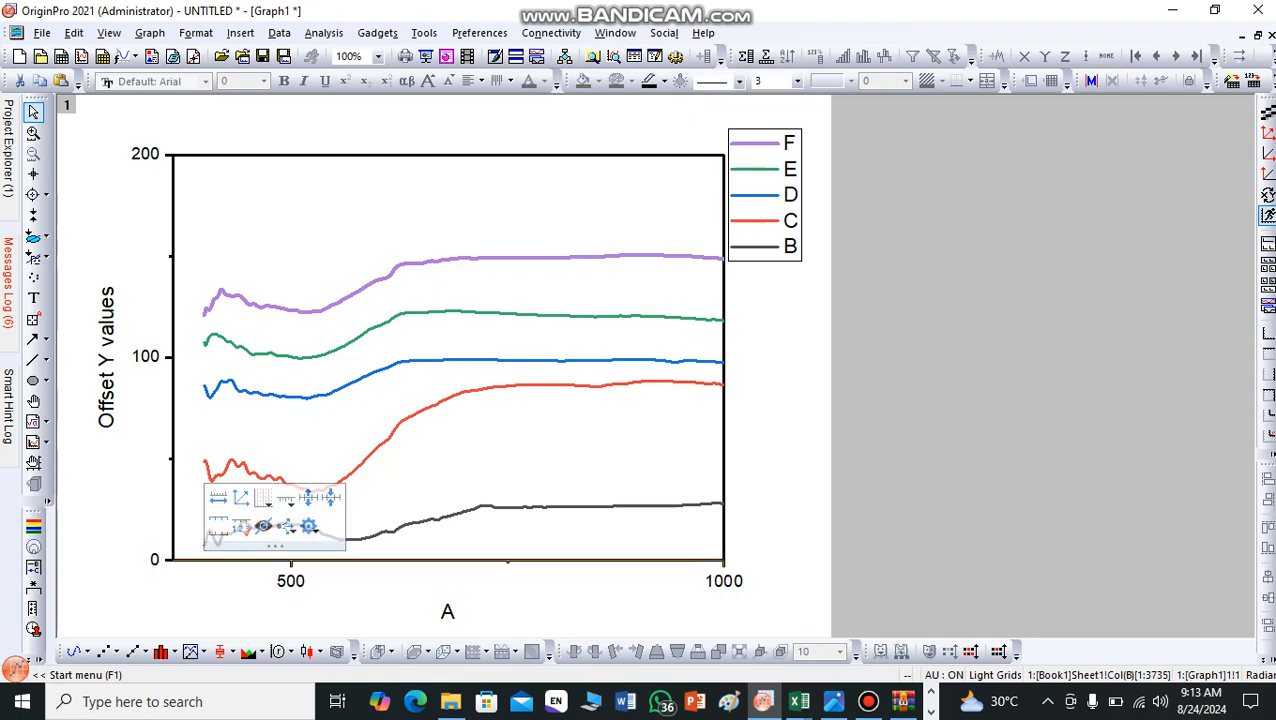
click(33, 174)
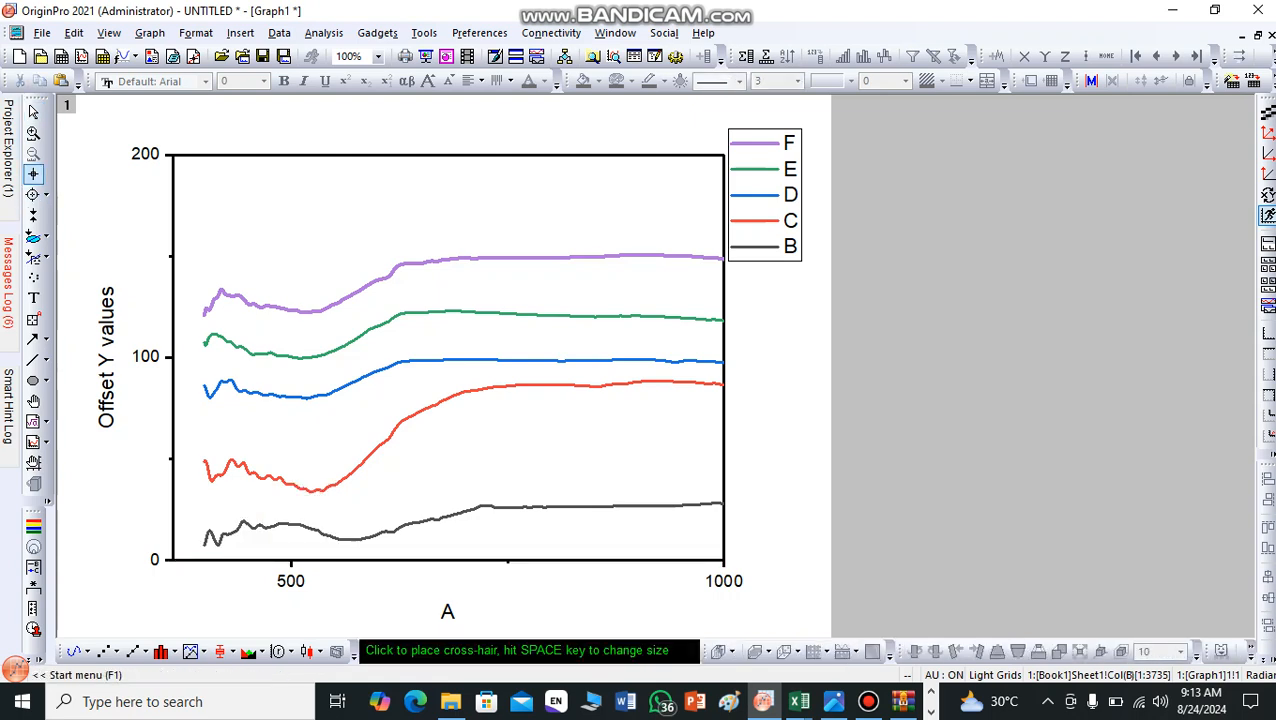
click(199, 560)
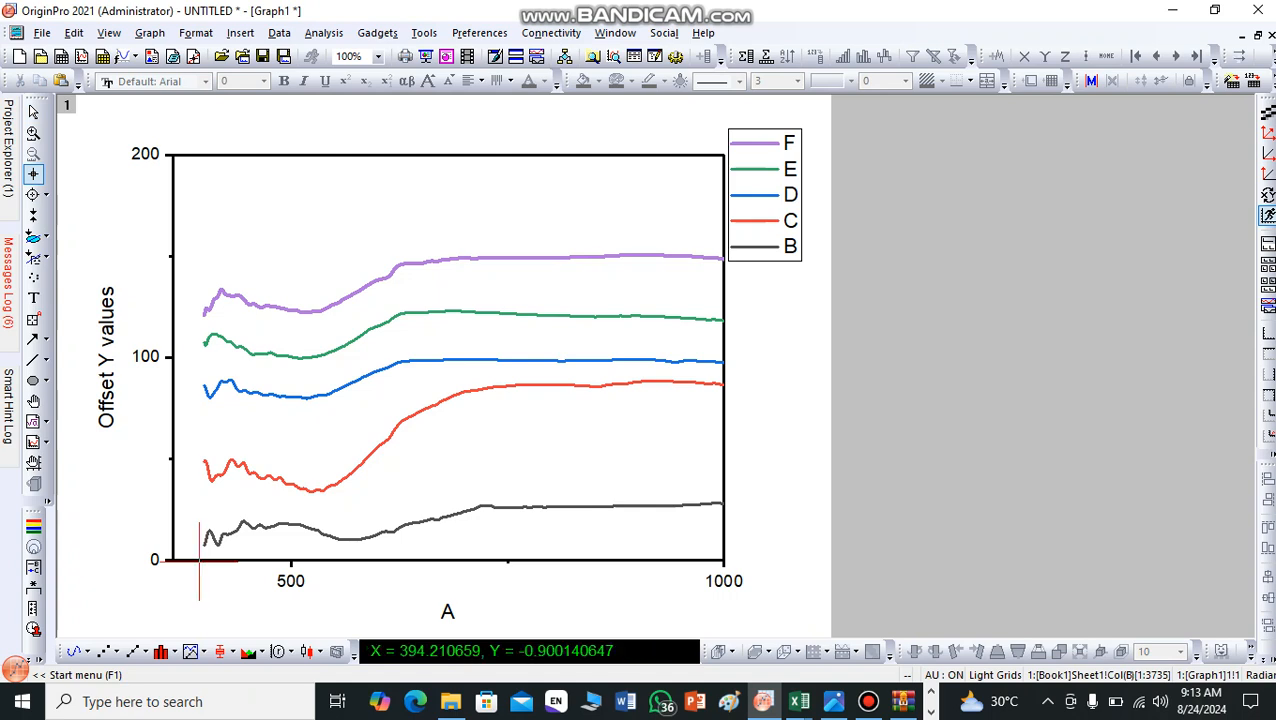
click(195, 560)
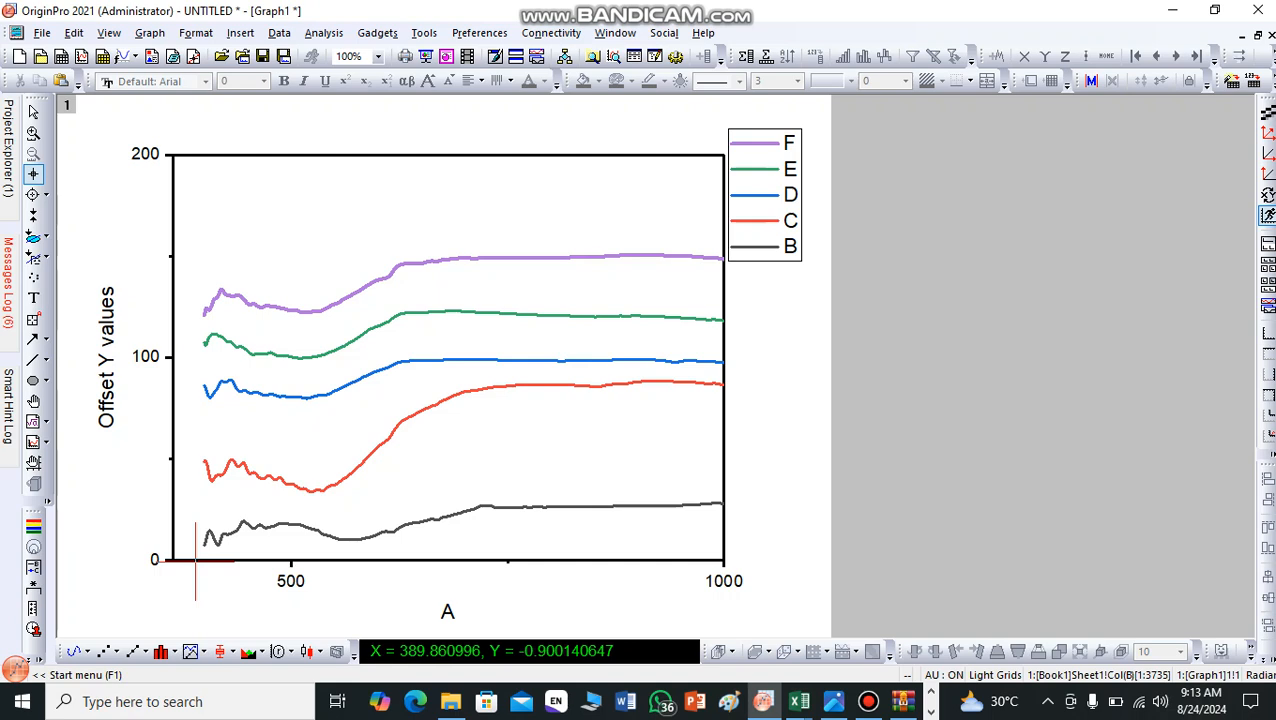
drag(195, 560, 186, 560)
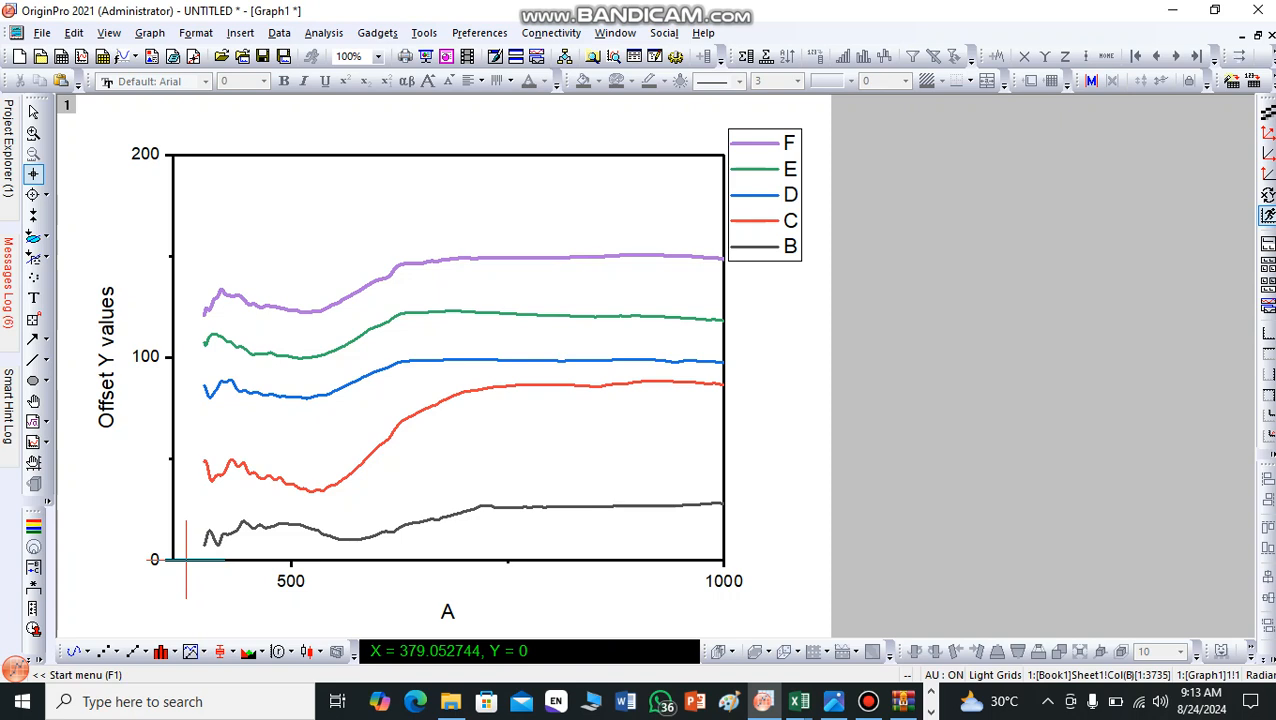
click(33, 112)
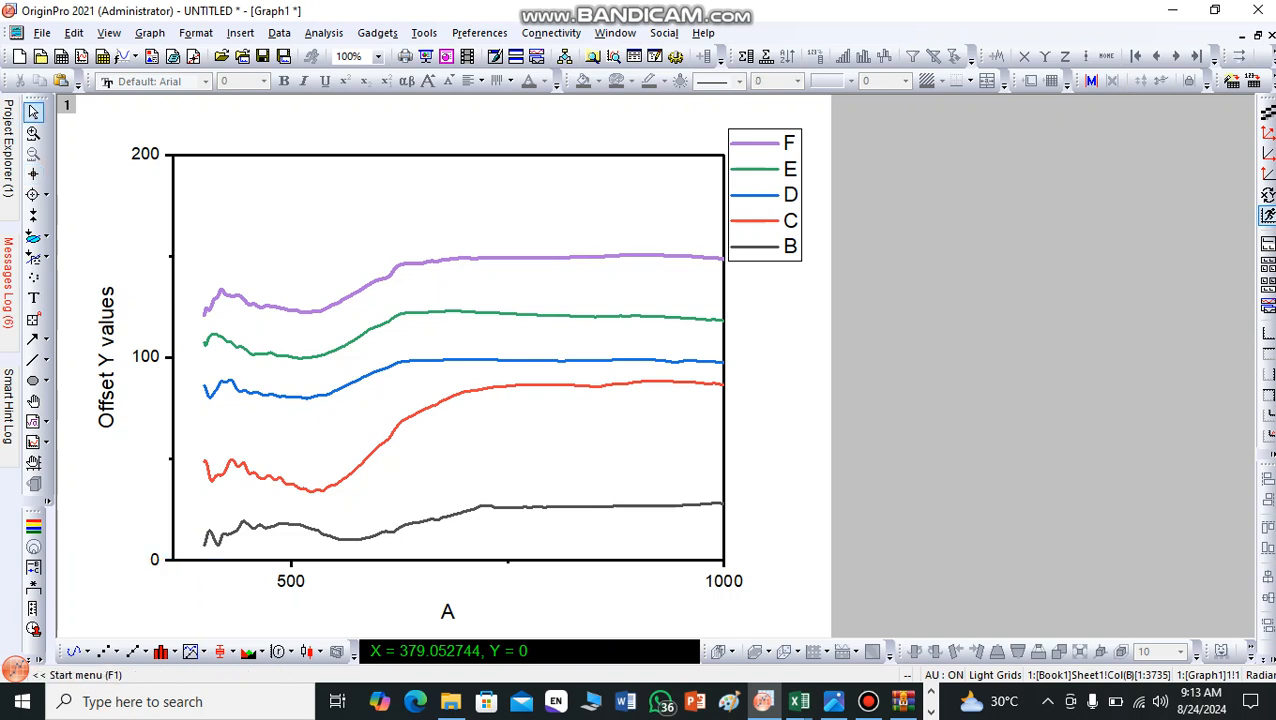
Step: Set the X axis scale to start at 380
double_click(145, 357)
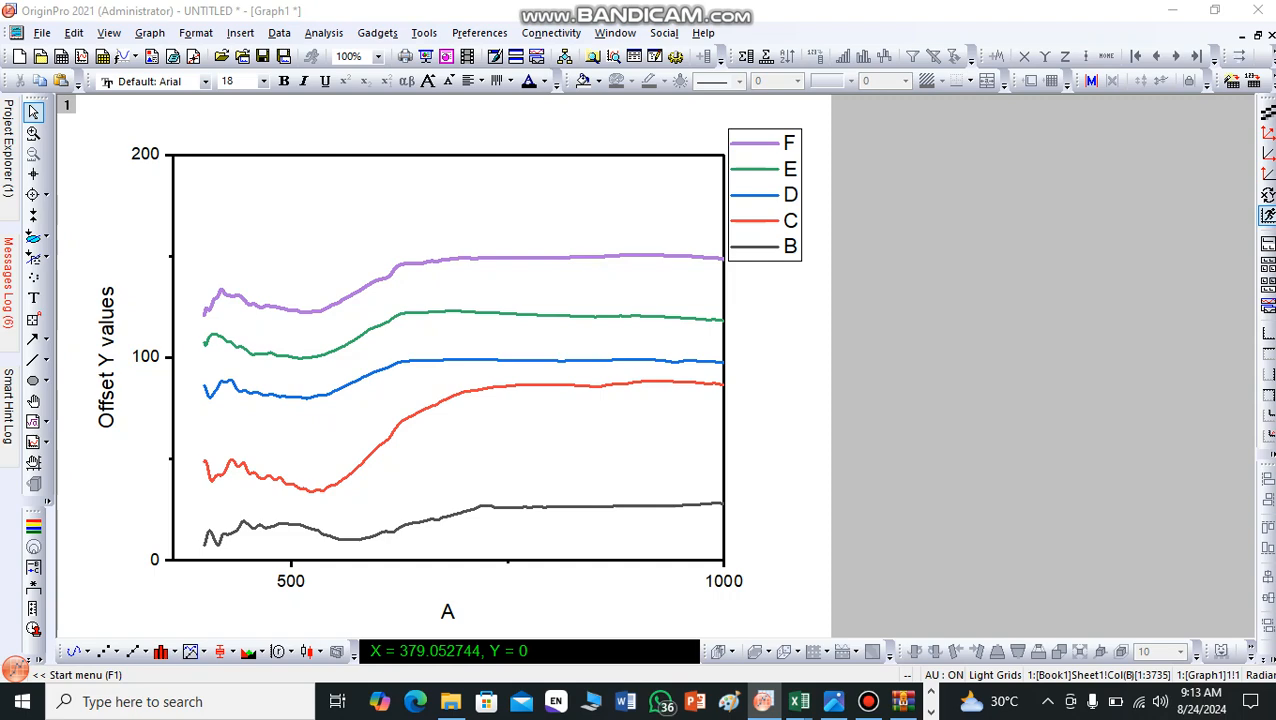
click(944, 50)
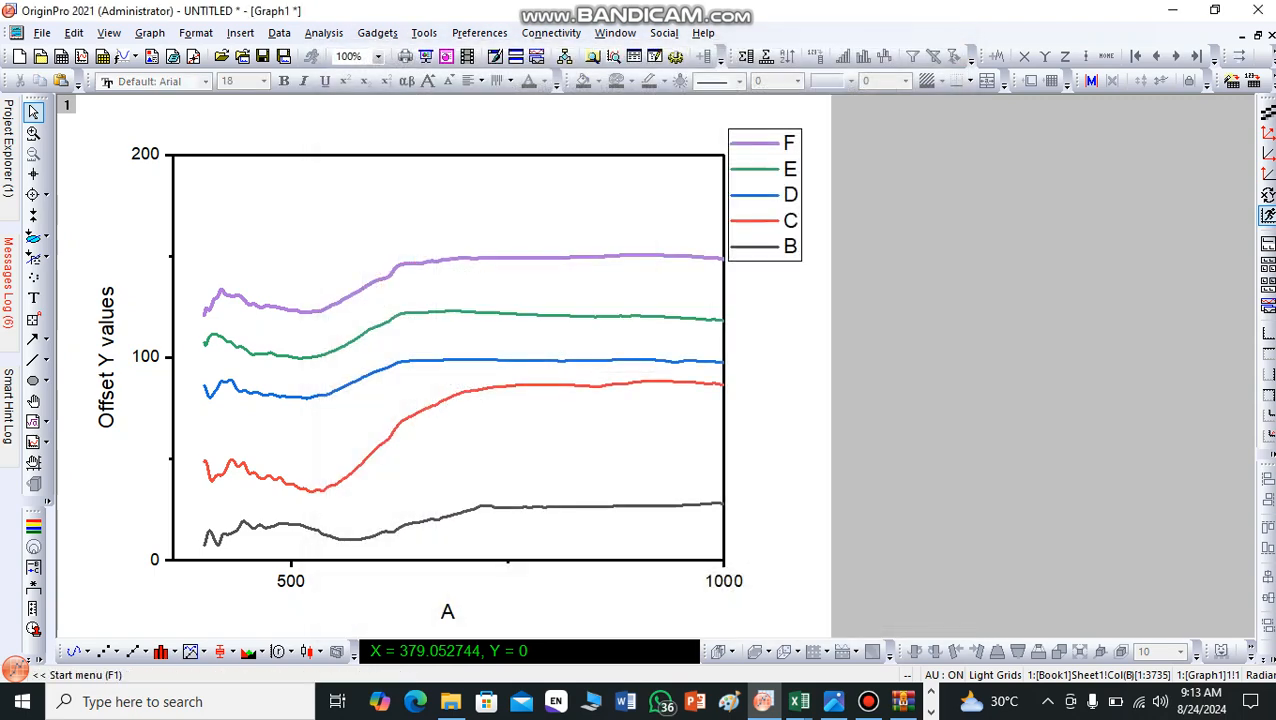
double_click(290, 581)
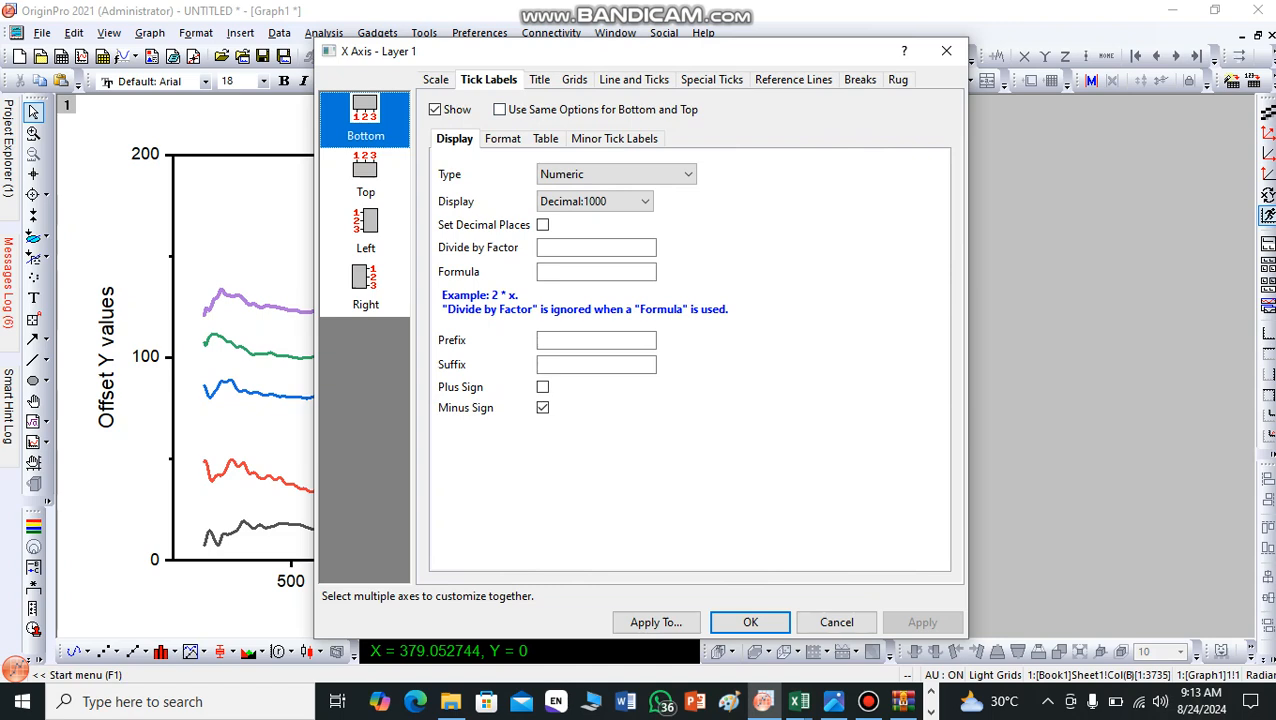
click(436, 80)
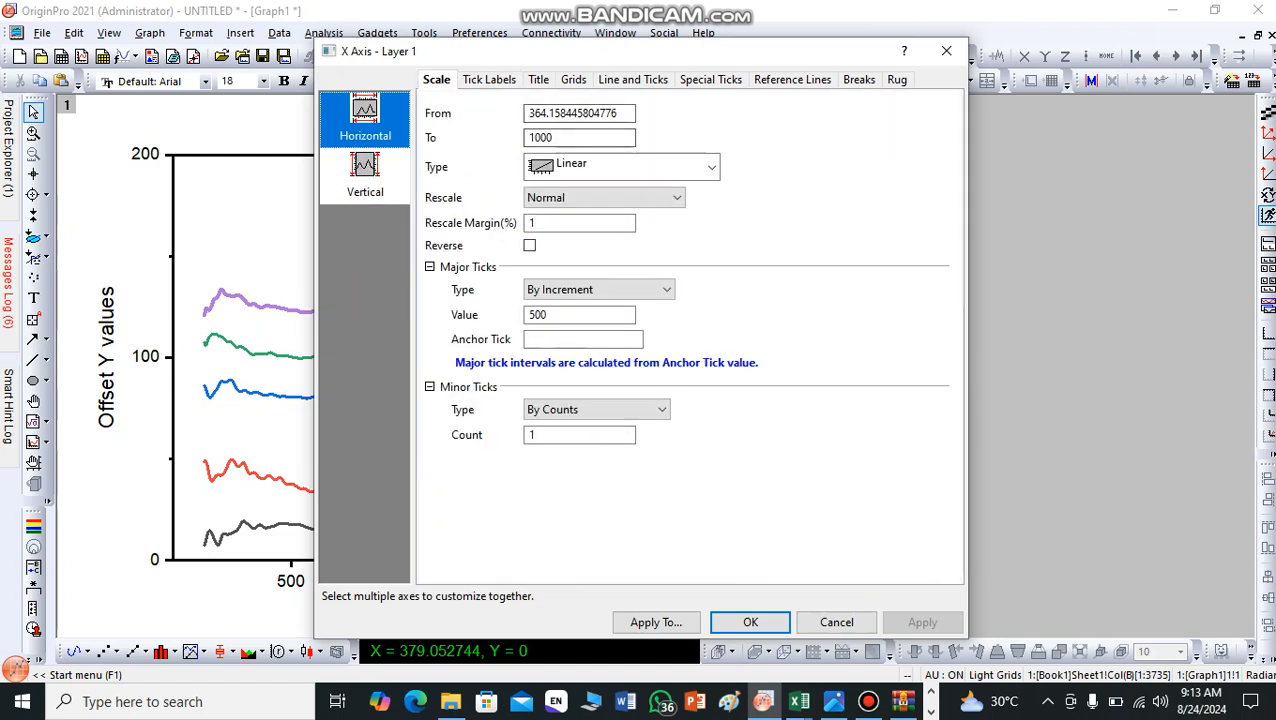
double_click(573, 113)
text(380)
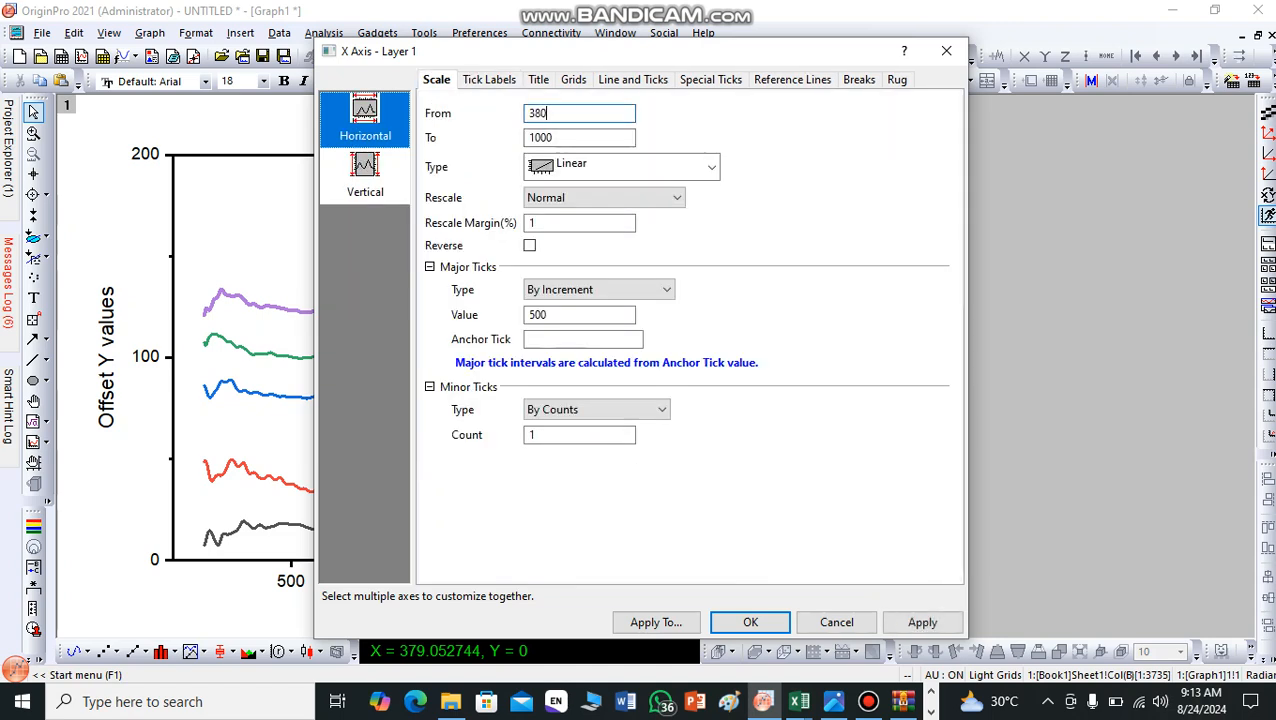
key(Return)
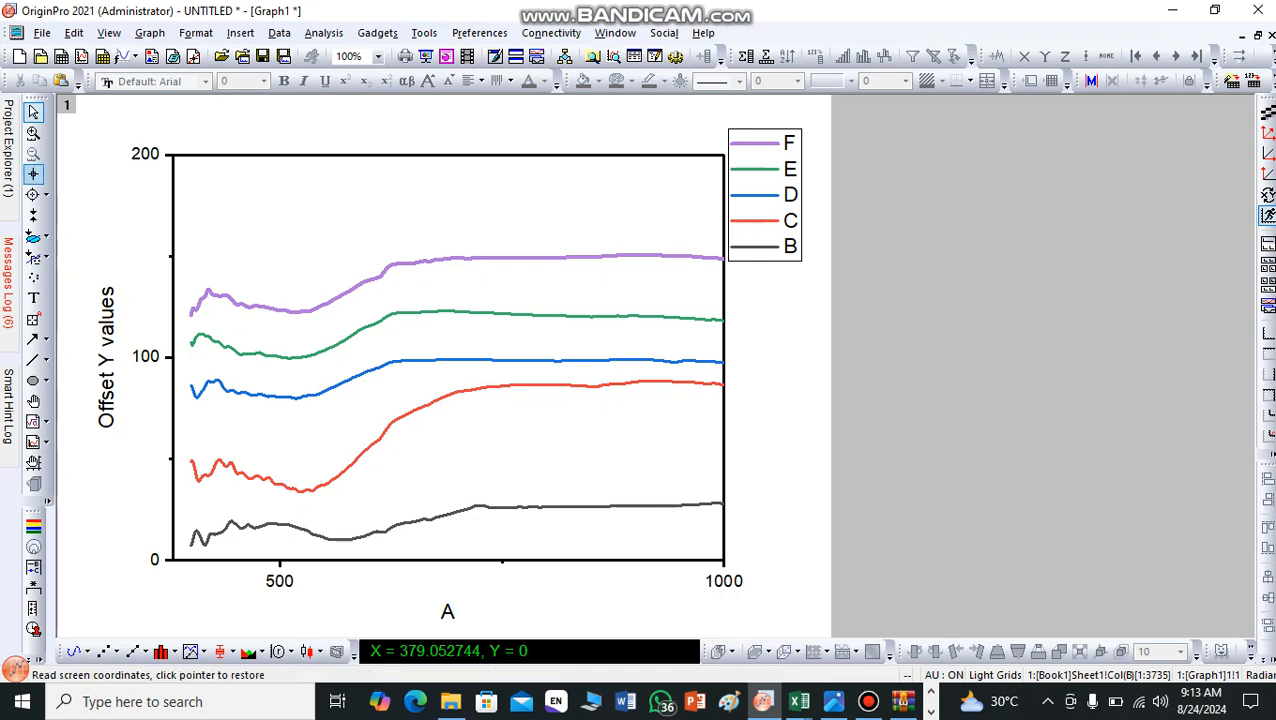
Step: Read the X axis coordinates below curve B's broad dip and below its dip near the start of the curve
click(33, 173)
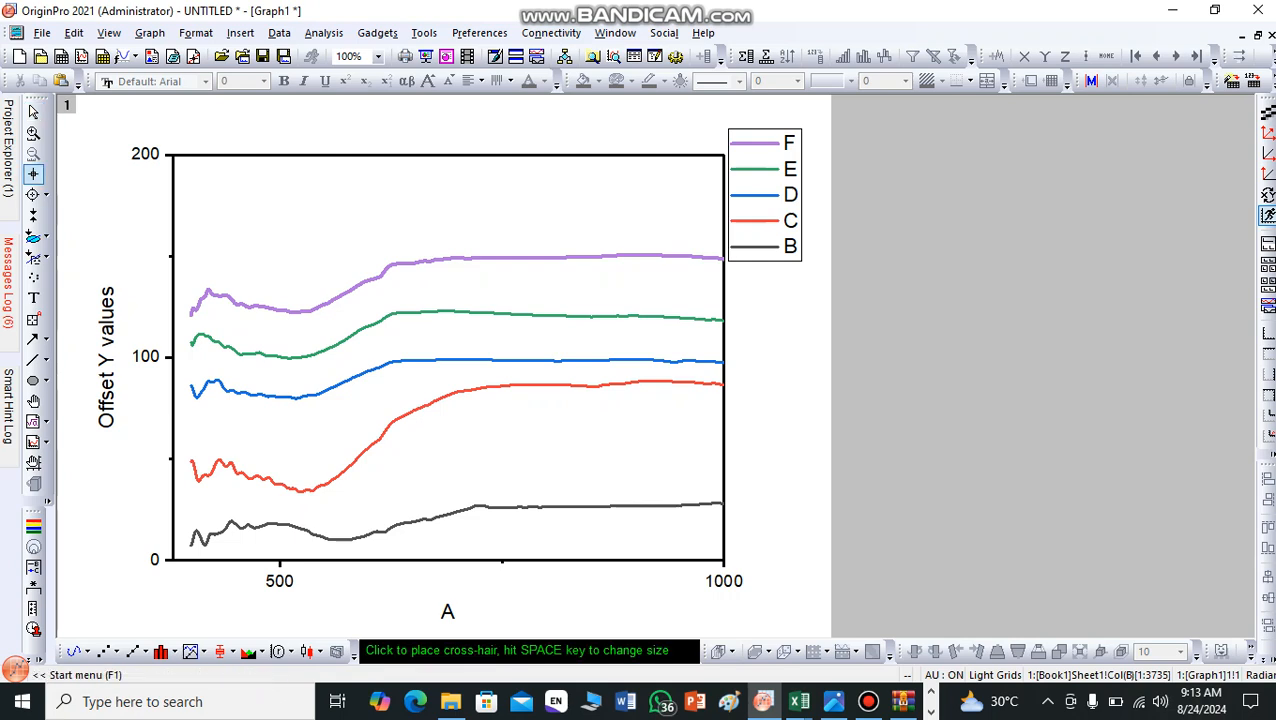
click(331, 561)
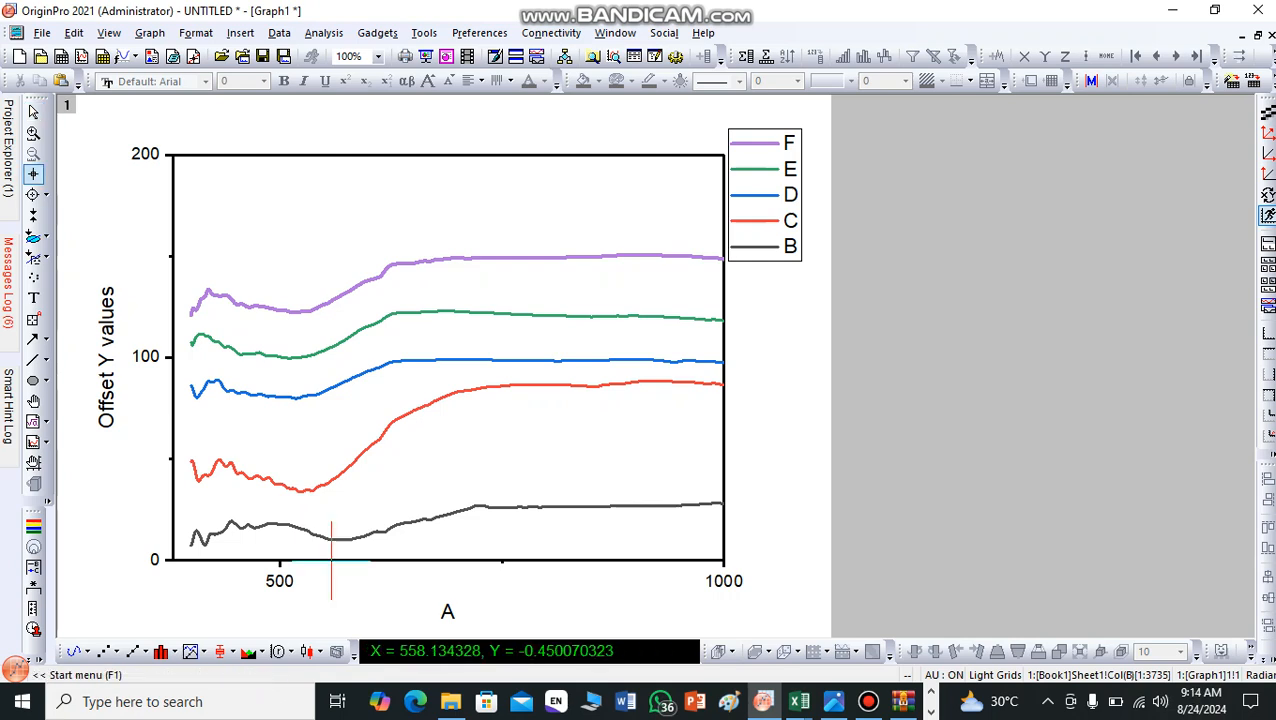
mouse_move(331, 560)
mouse_down()
mouse_move(301, 560)
mouse_move(320, 560)
mouse_up()
drag(320, 560, 205, 558)
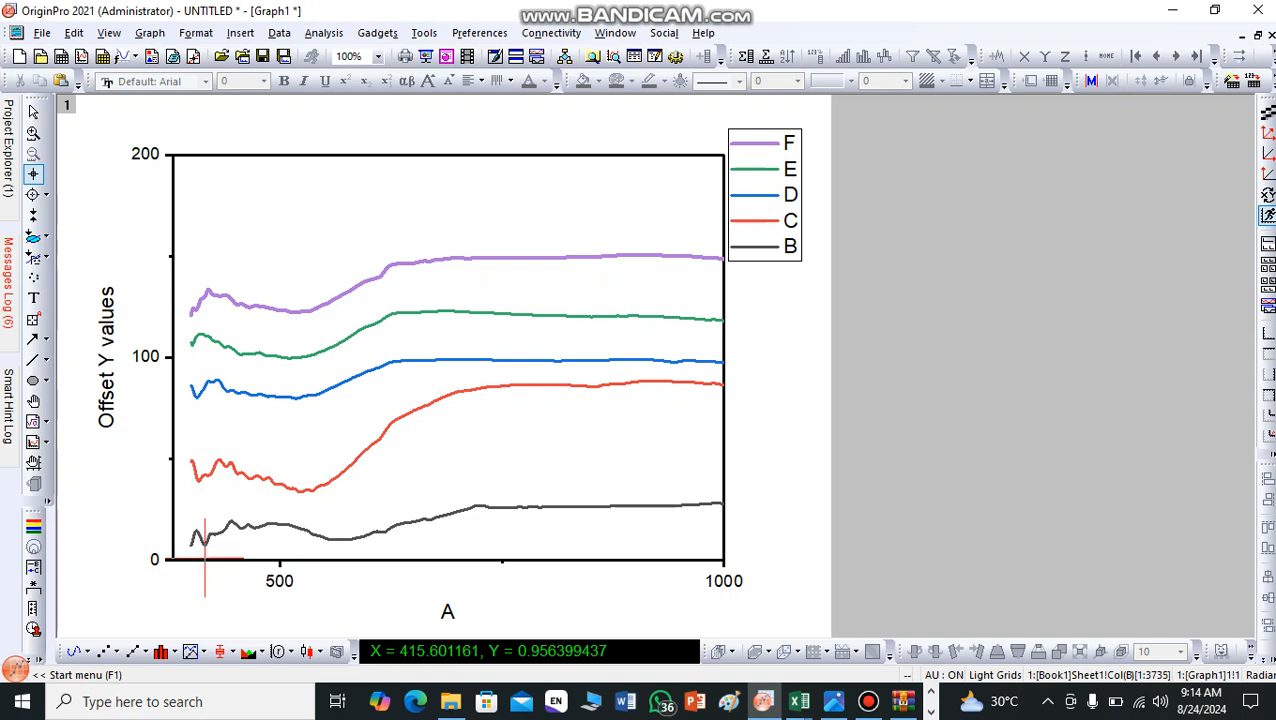
key(Escape)
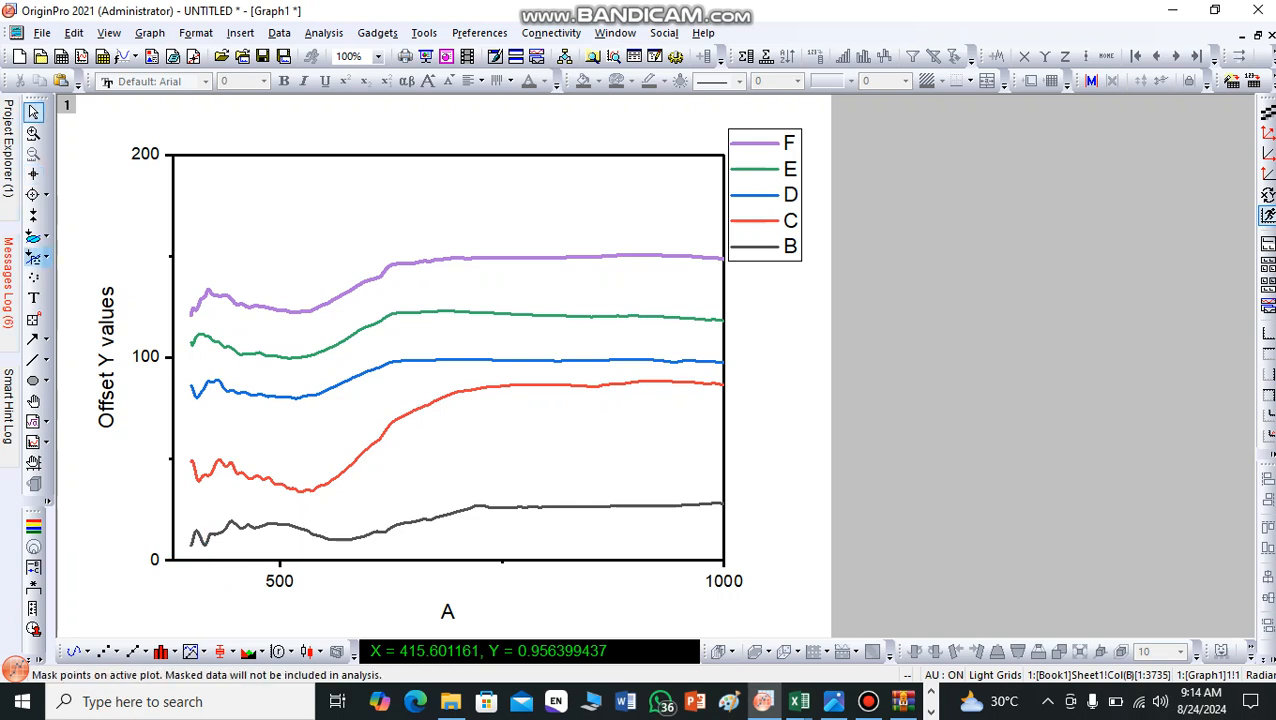
Step: Try a vertical line across curves F, E and D near X 560, undo the X axis rescale and delete the line
click(33, 339)
click(33, 359)
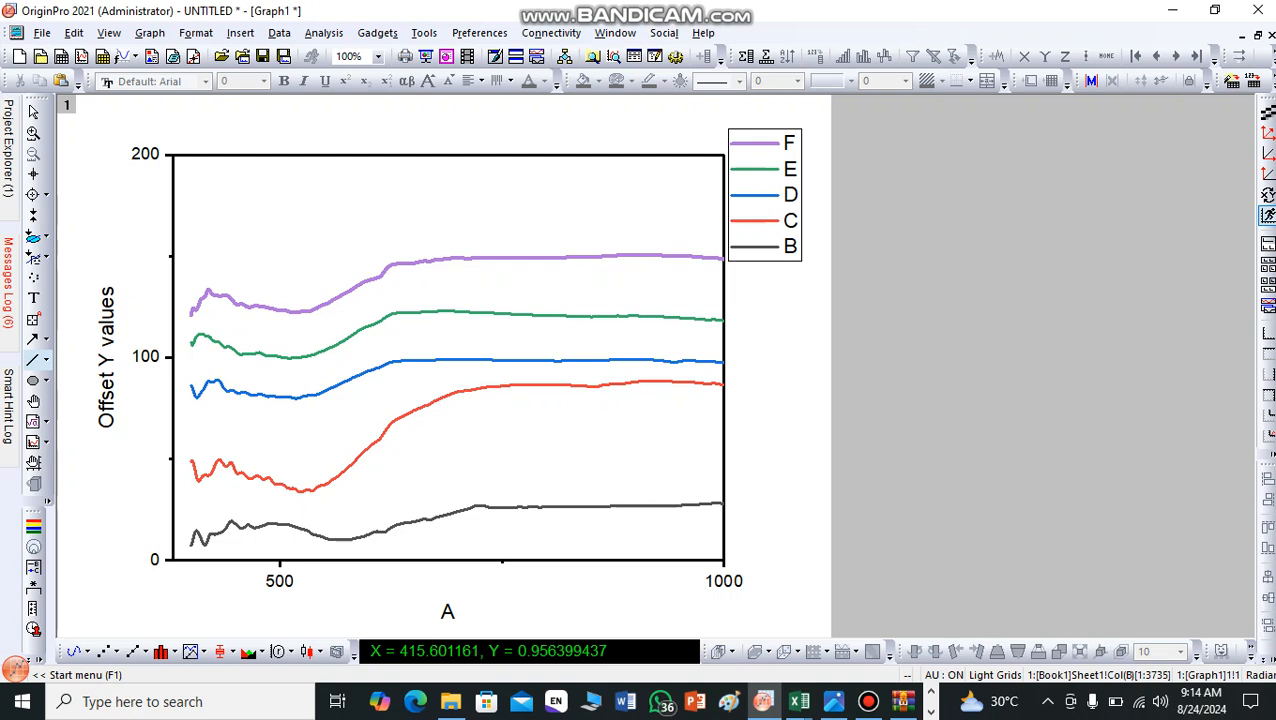
drag(337, 262, 332, 406)
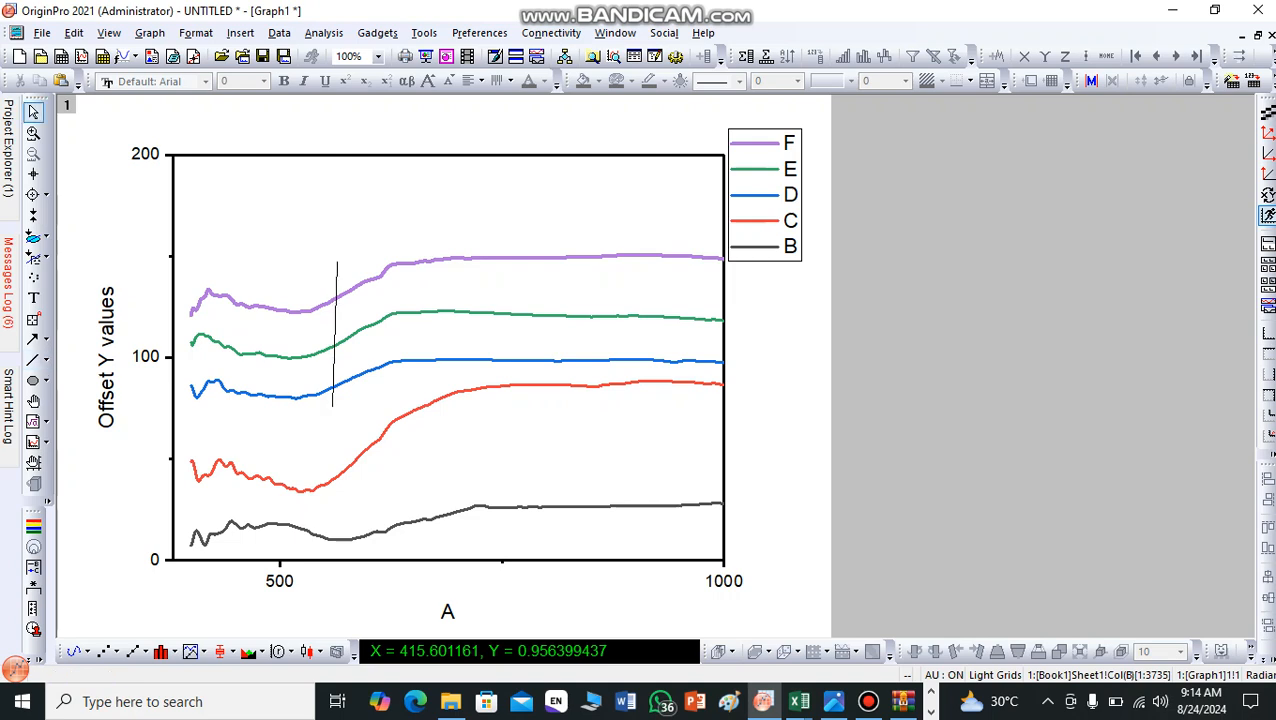
key(ctrl+z)
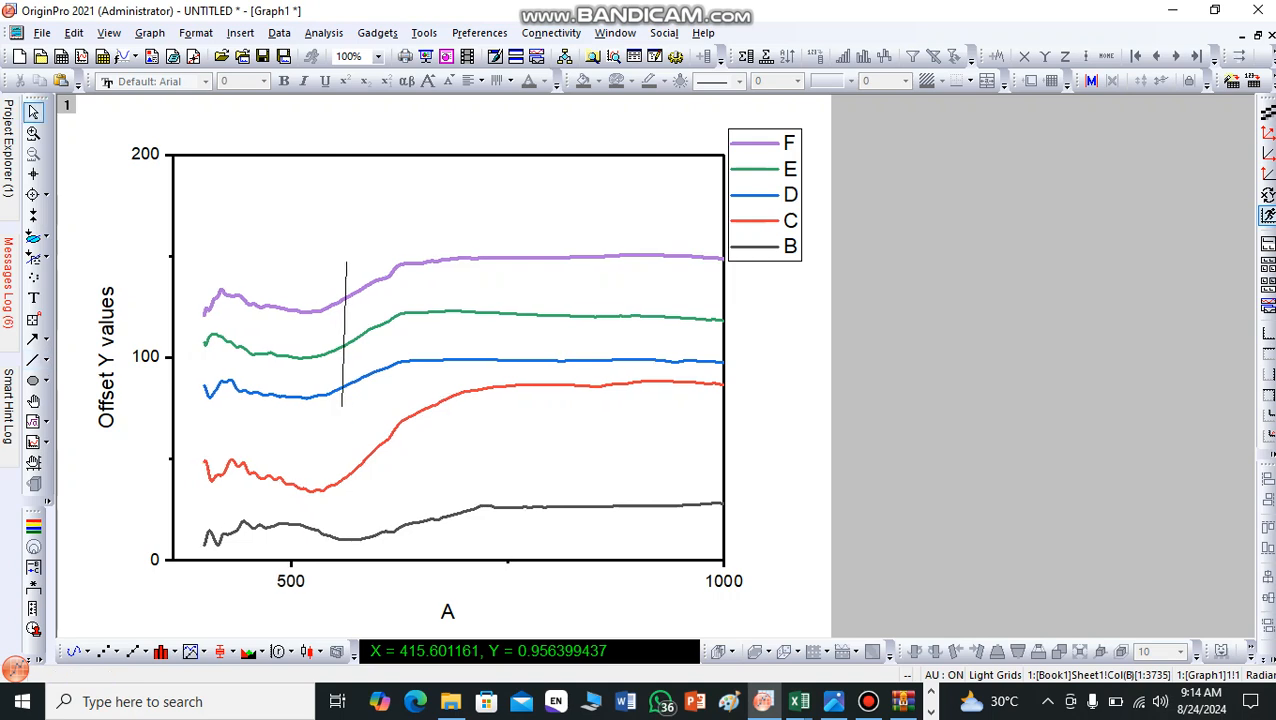
click(345, 322)
key(Delete)
Step: Draw two vertical lines across all curves, from the X axis up to Y about 150, at X about 555 and about 417
click(33, 359)
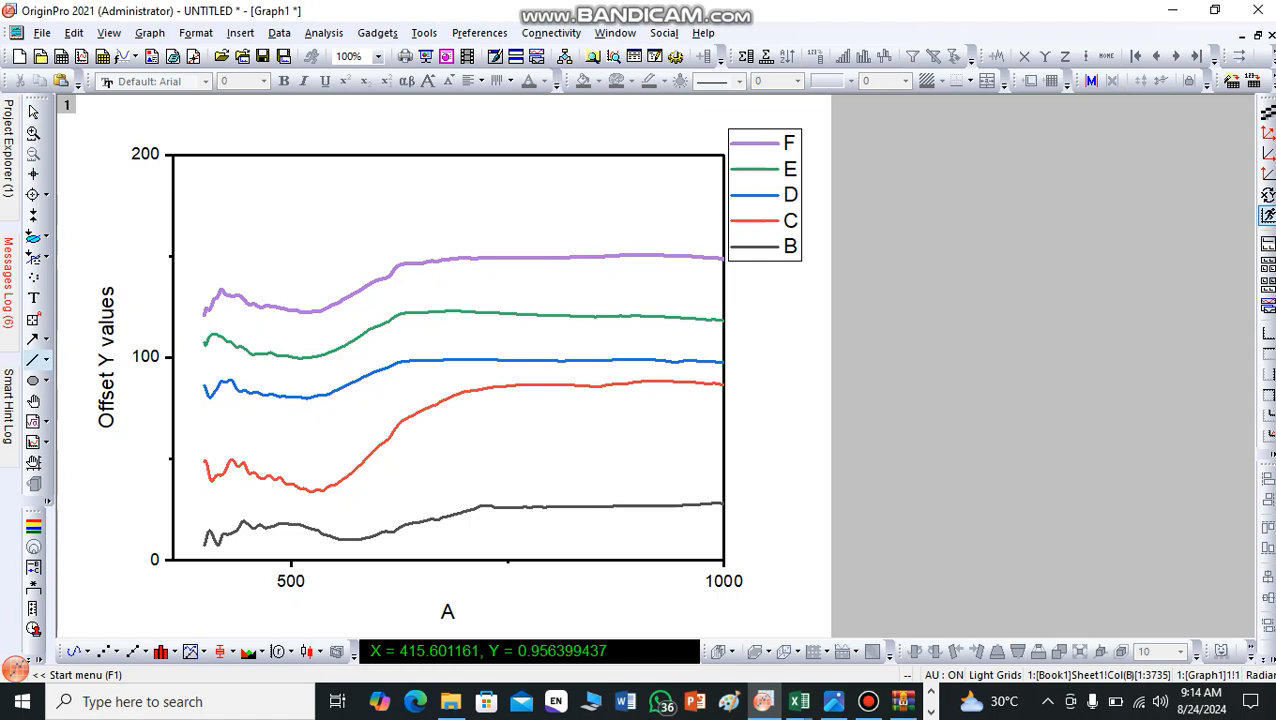
mouse_move(337, 540)
mouse_down()
mouse_move(337, 94)
mouse_move(337, 270)
mouse_move(337, 256)
mouse_up()
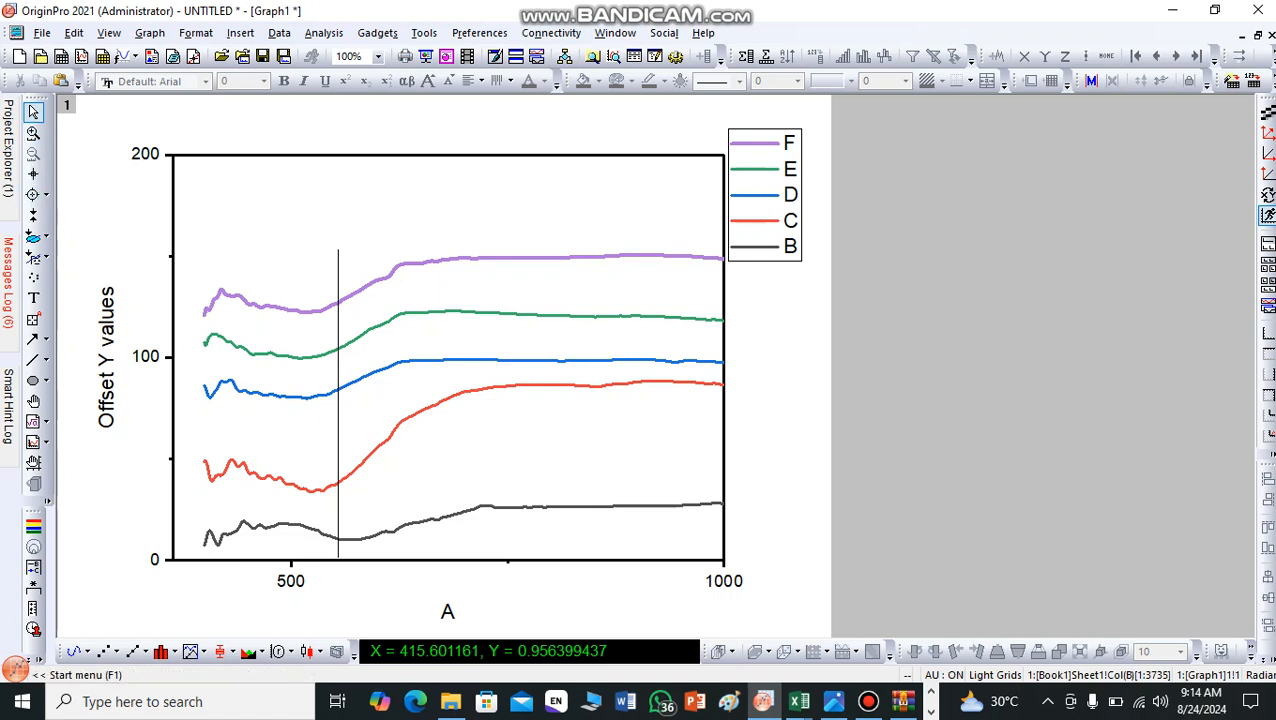
click(33, 359)
click(33, 112)
click(33, 359)
drag(219, 558, 219, 257)
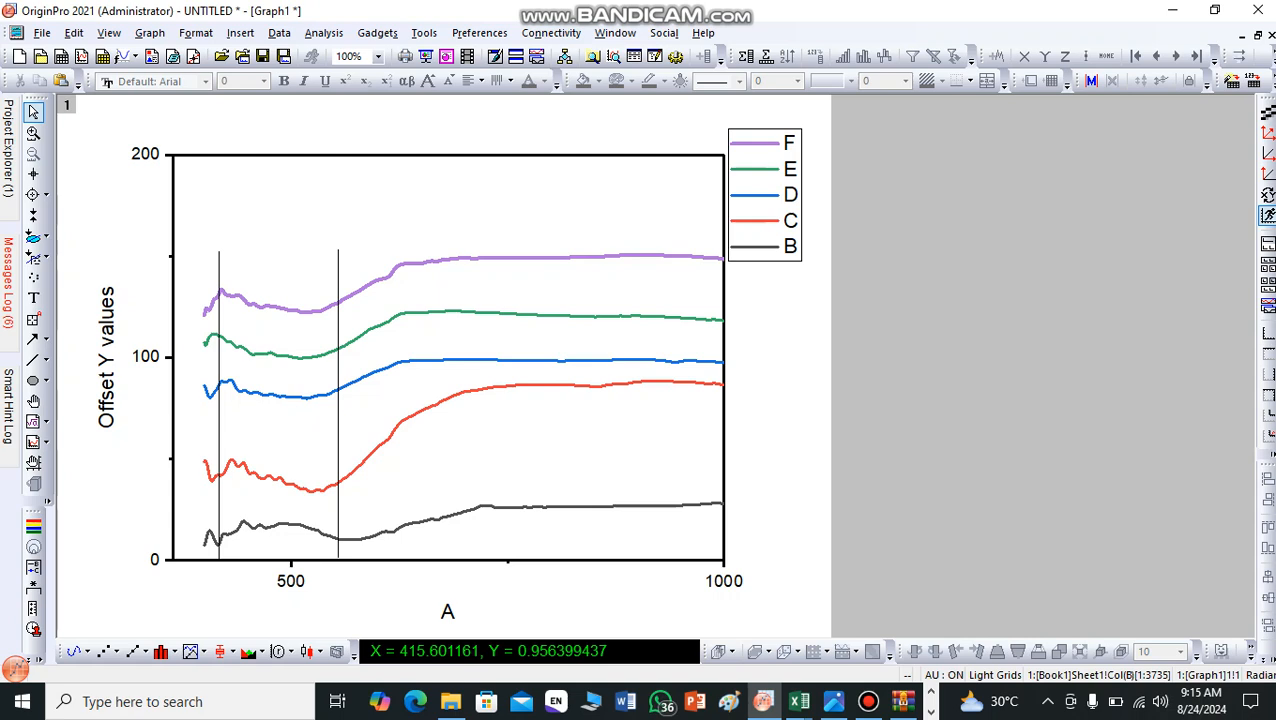
Step: Increase the line thickness of both vertical marker lines, making the one at X about 555 the thicker of the two
click(219, 281)
click(314, 207)
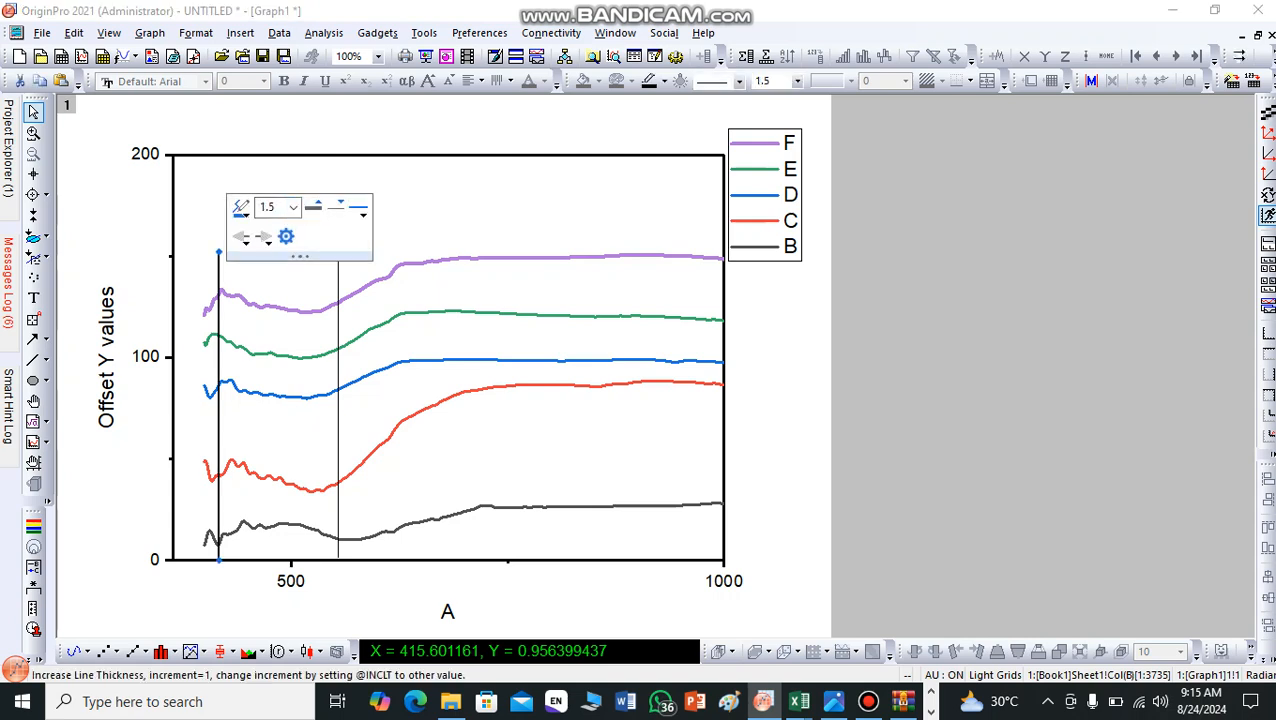
click(338, 290)
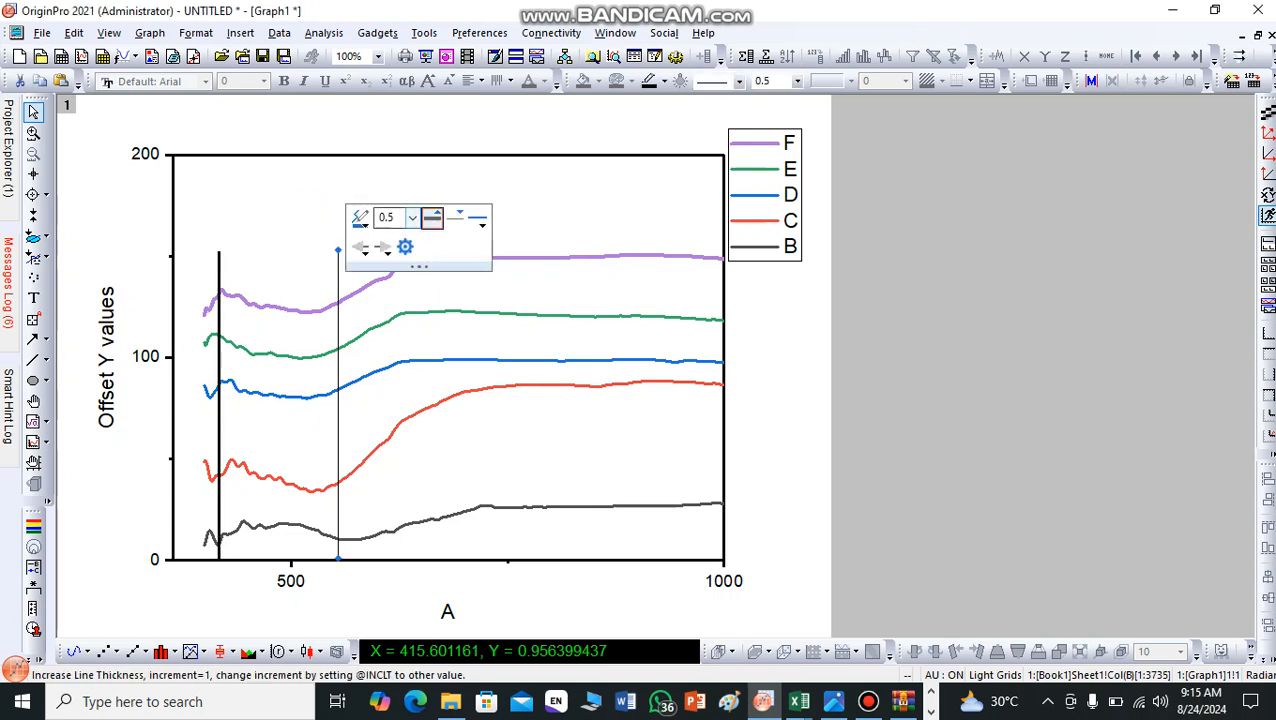
click(432, 217)
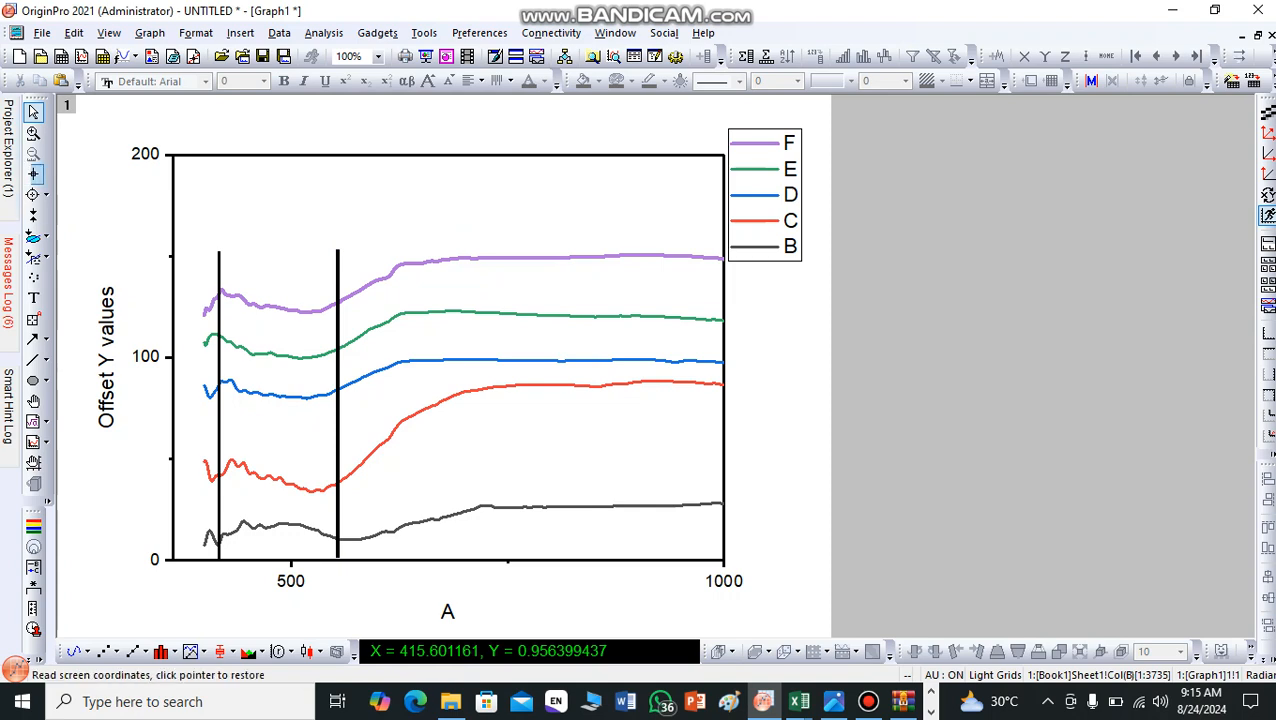
Step: Read the coordinates at the broad minima of curves B and C with the cross-hair screen reader
click(33, 174)
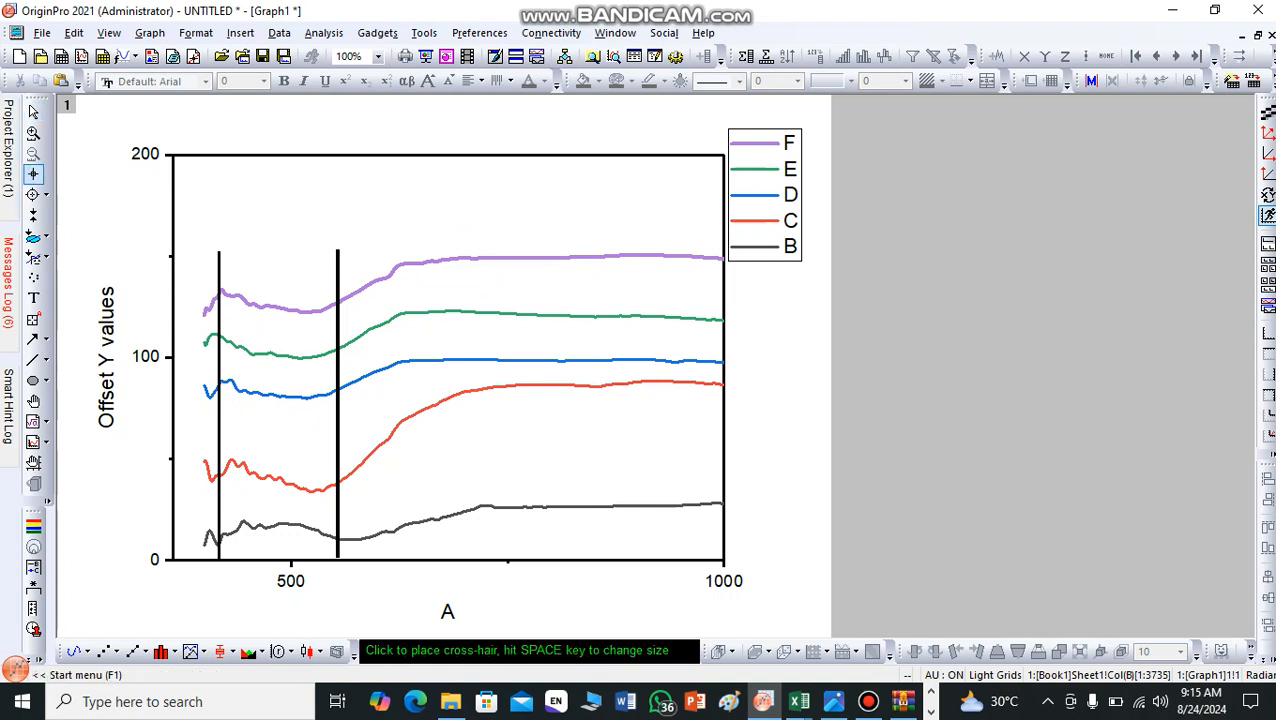
click(346, 541)
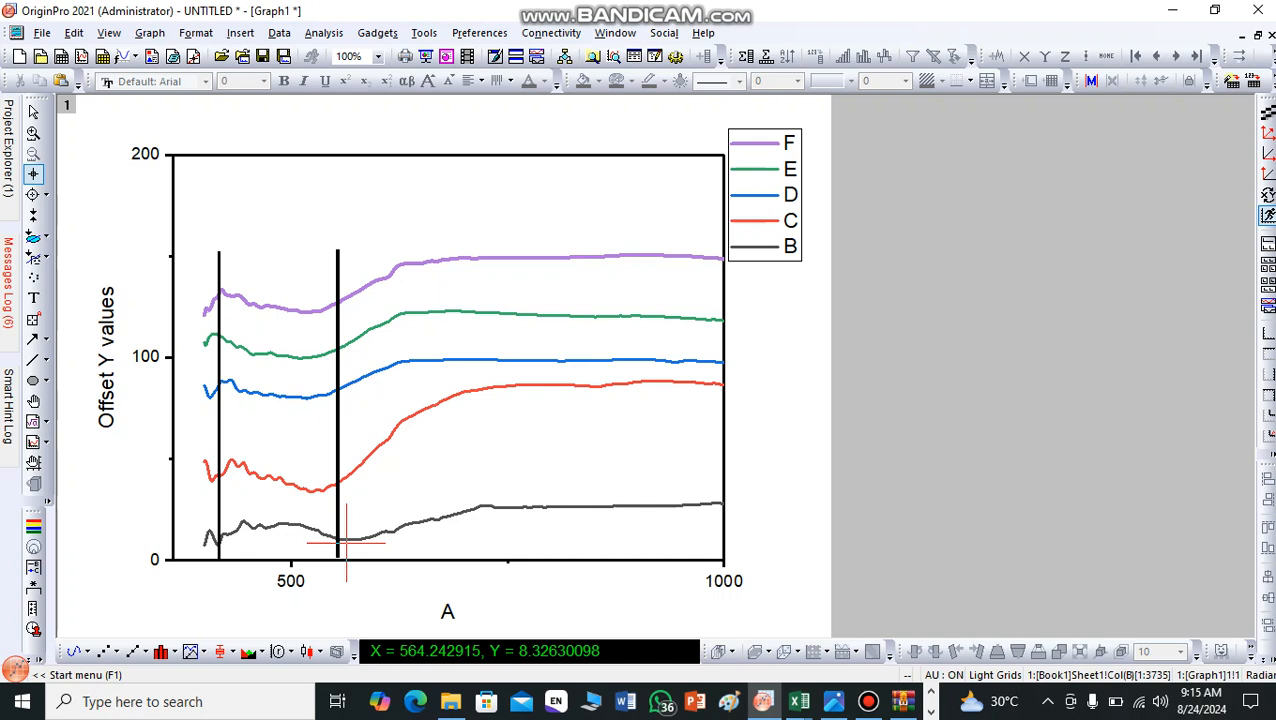
click(318, 490)
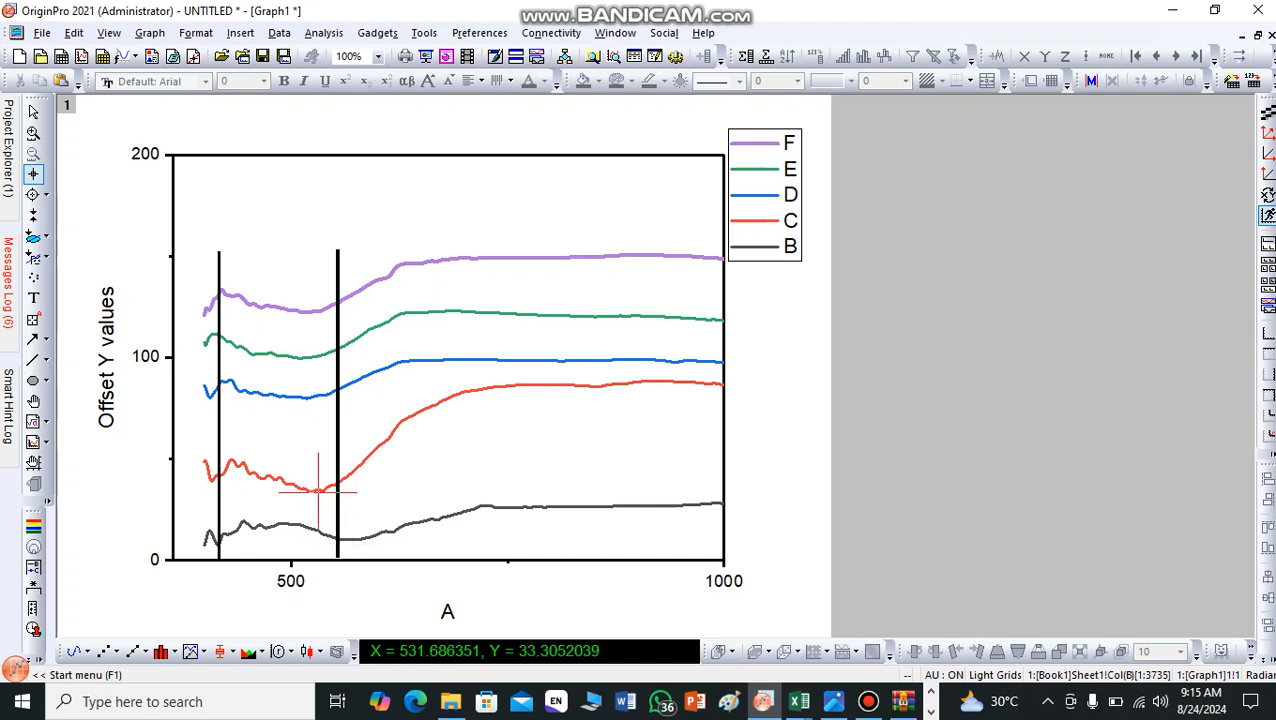
Step: Read the coordinates at the broad minima of curves D, E and F with the screen reader, then return to normal selection
click(326, 400)
click(314, 358)
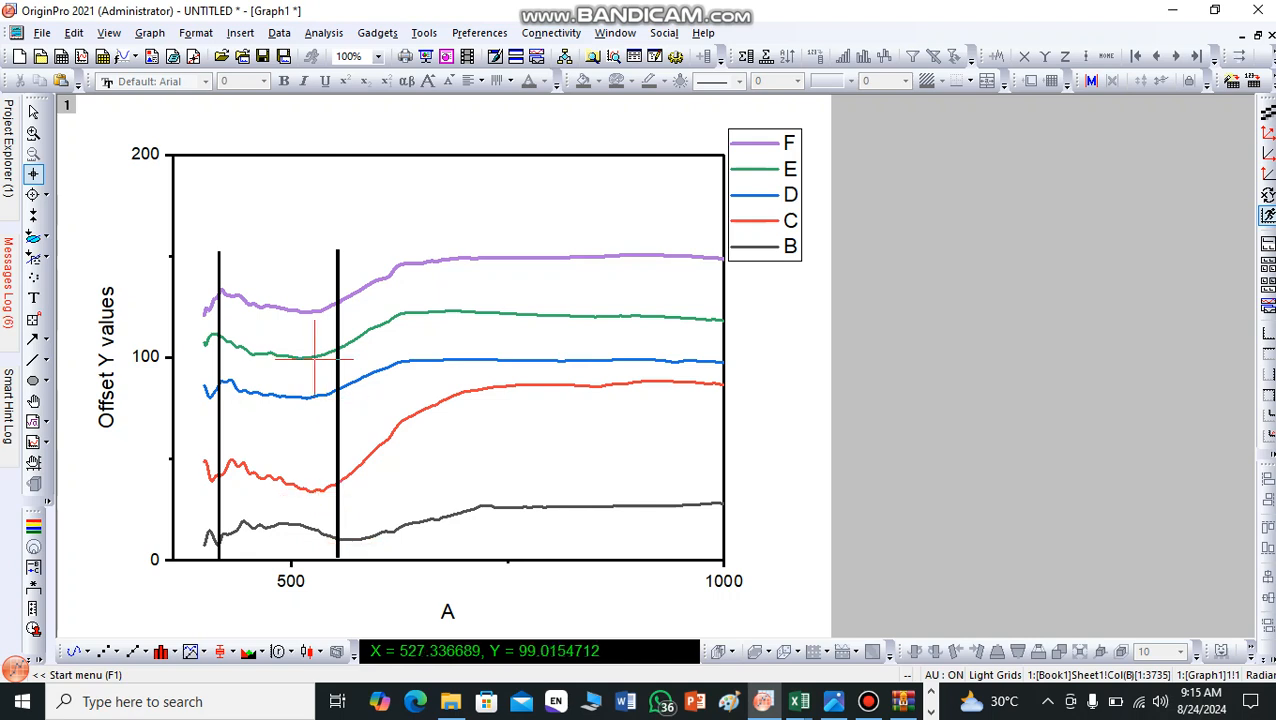
click(314, 310)
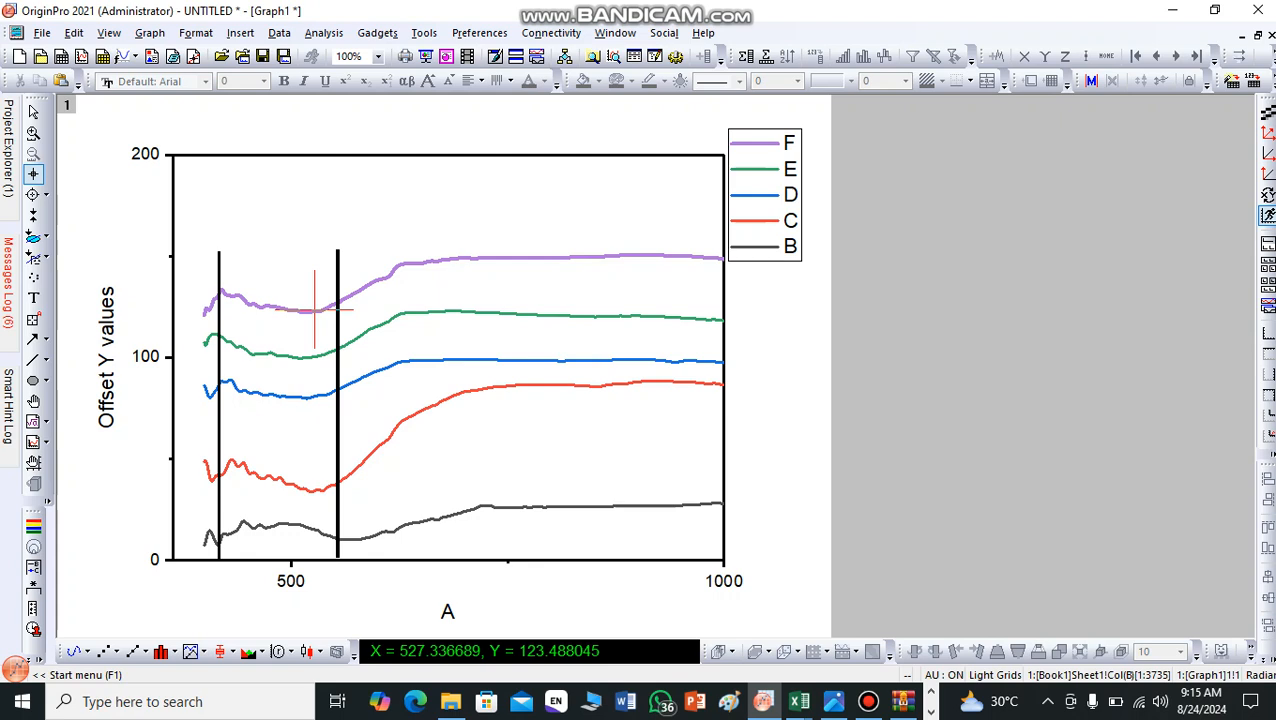
click(33, 111)
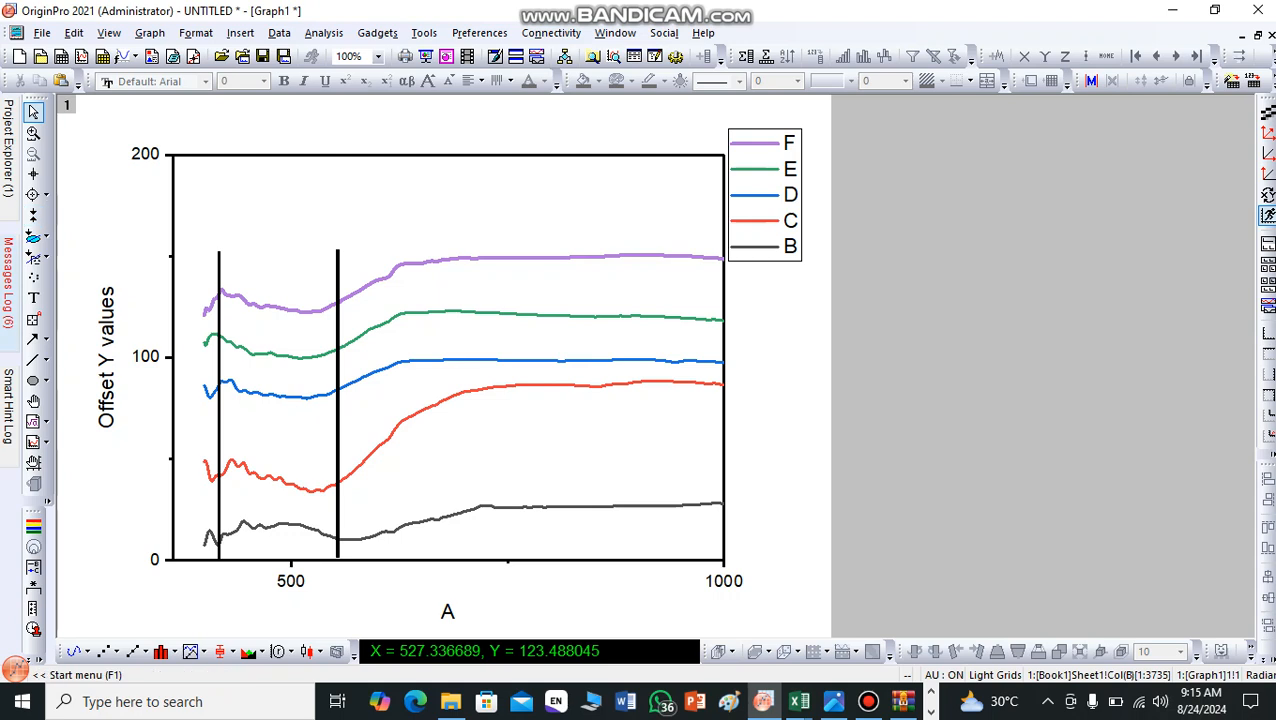
Step: Add a text label "v" with subscript 1 just above the vertical line at X about 555
mouse_move(8, 281)
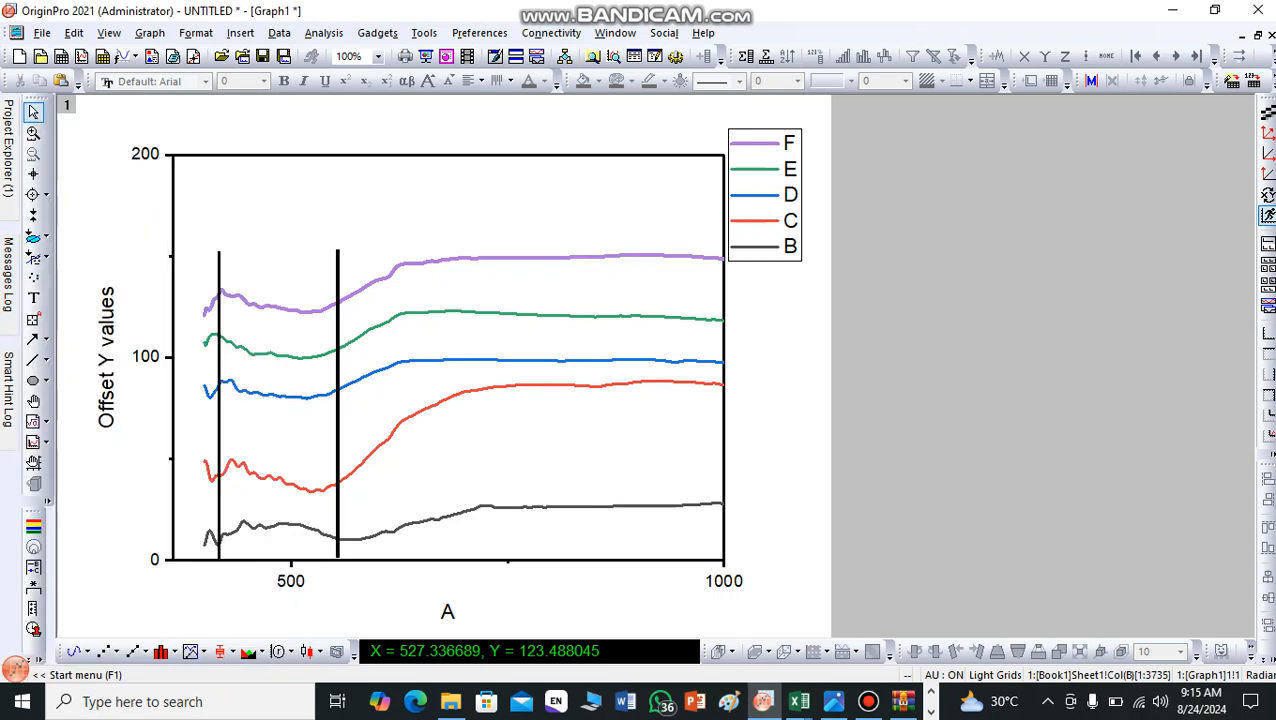
click(33, 297)
click(322, 224)
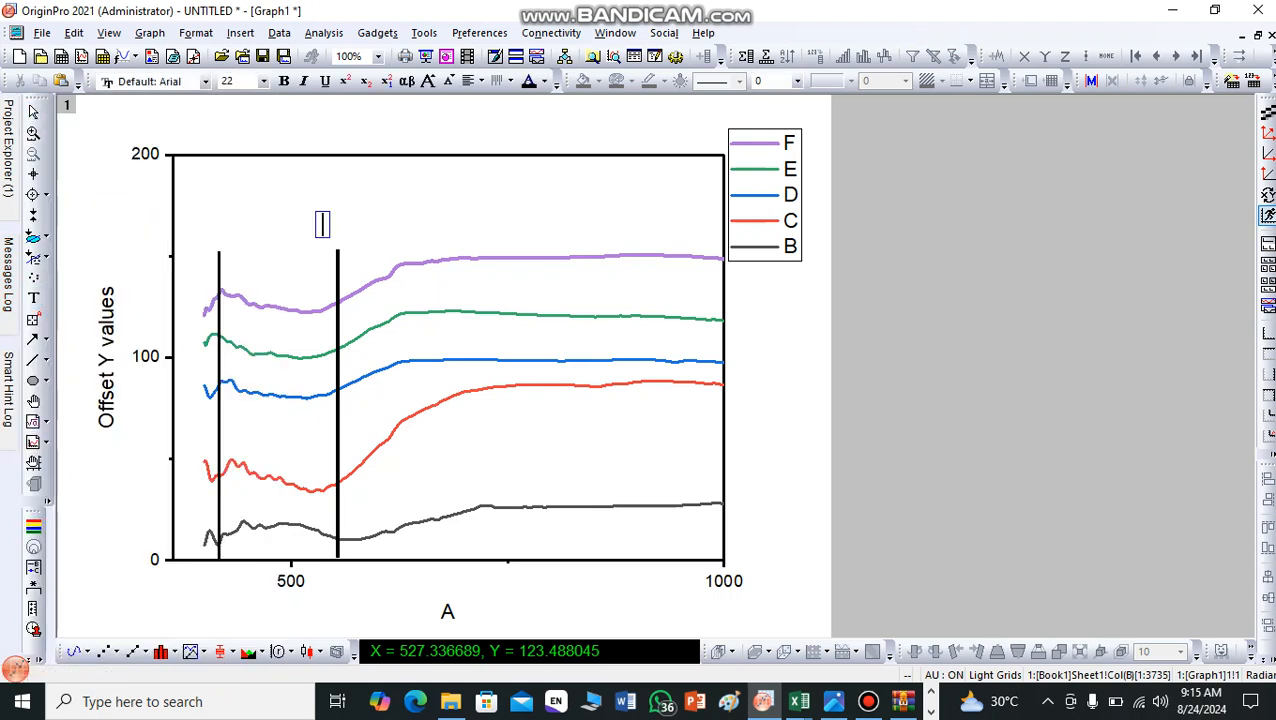
text(v1)
key(shift+Left)
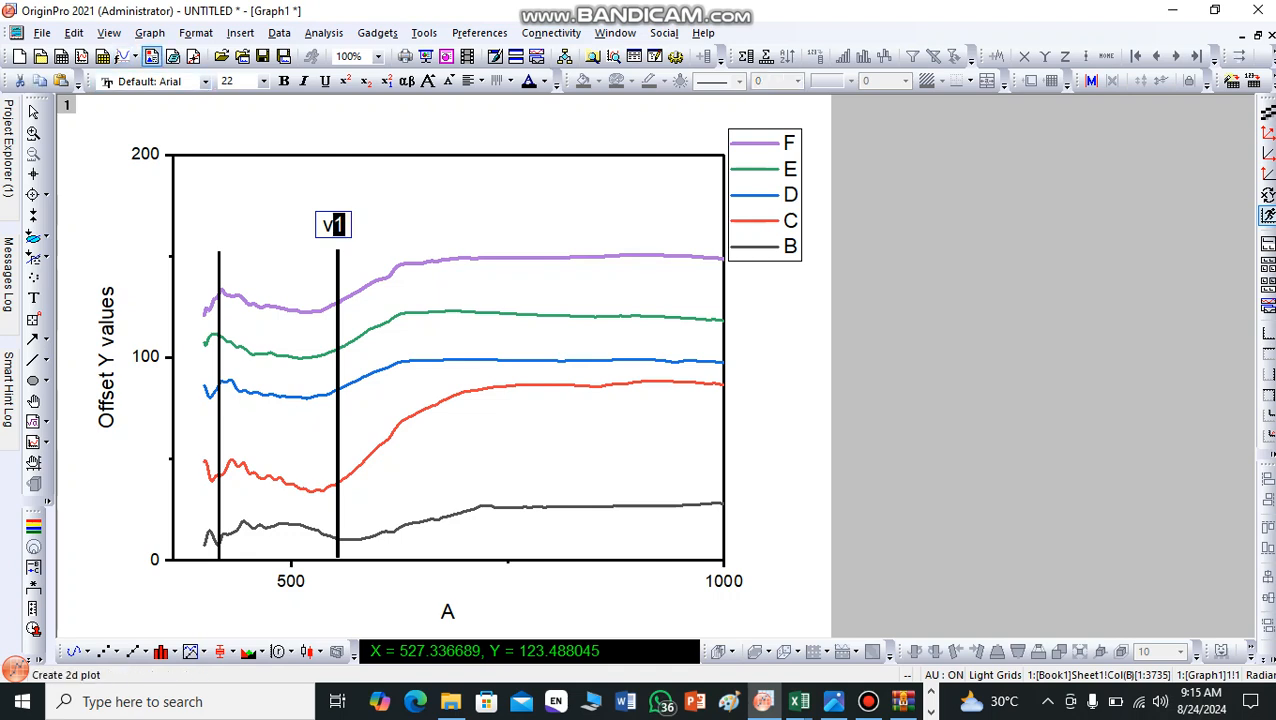
click(365, 80)
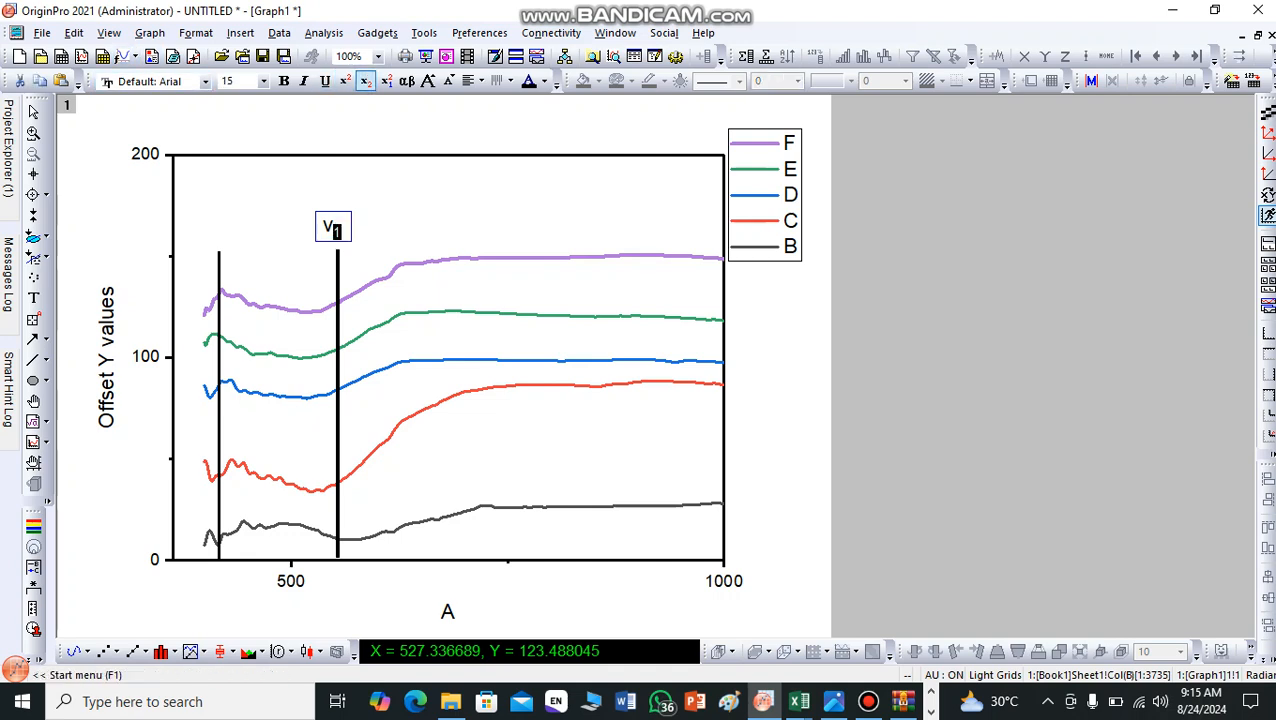
click(342, 231)
key(Escape)
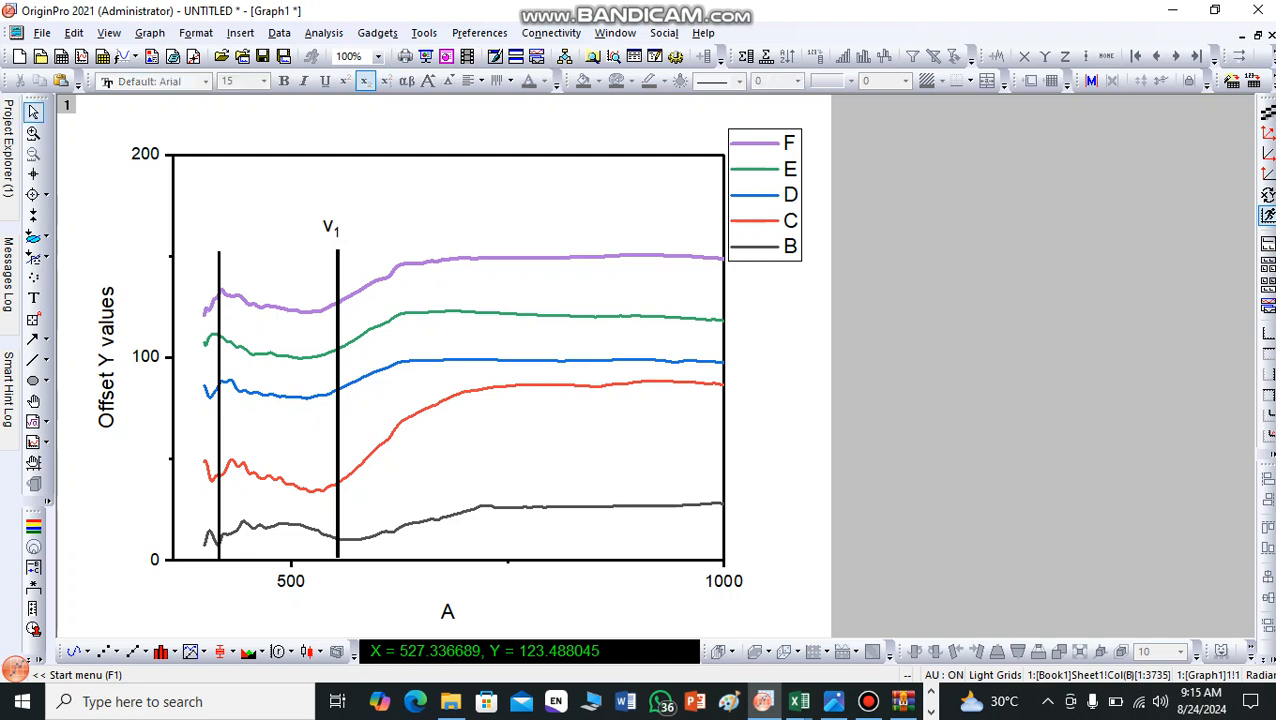
Step: Change the subscript of the label above the line at X about 555 to t
click(331, 225)
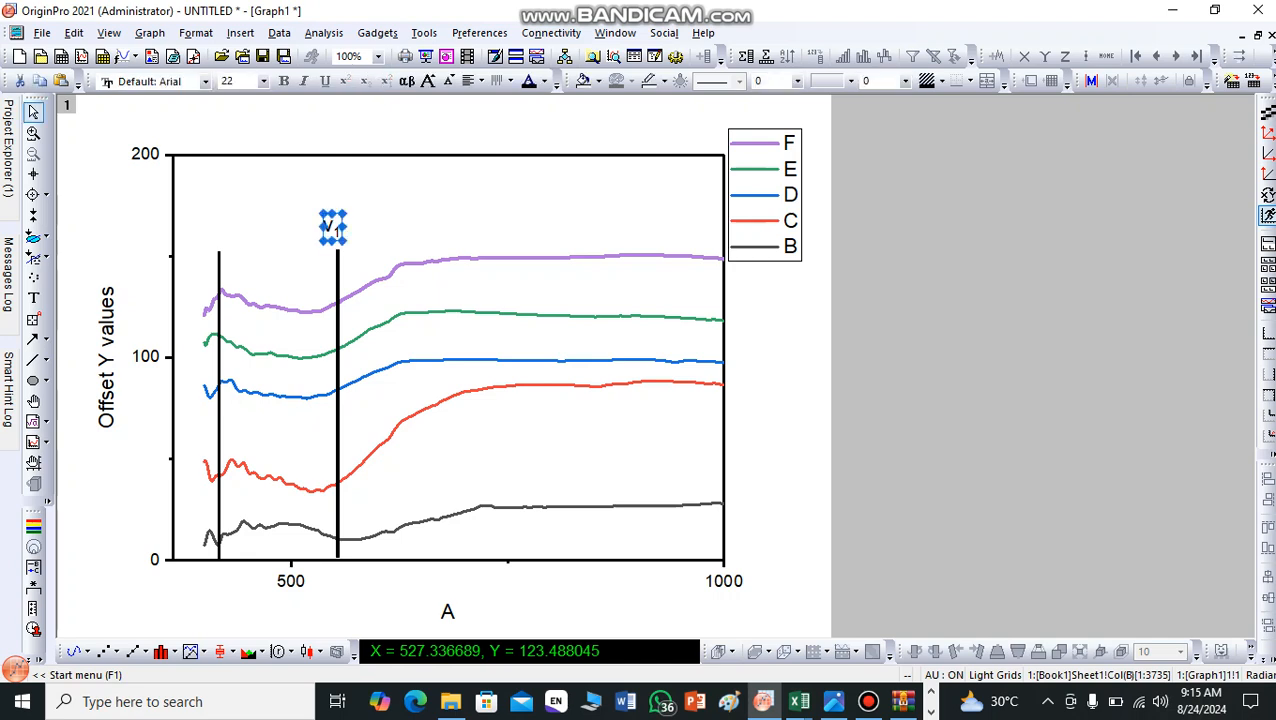
click(331, 226)
key(BackSpace)
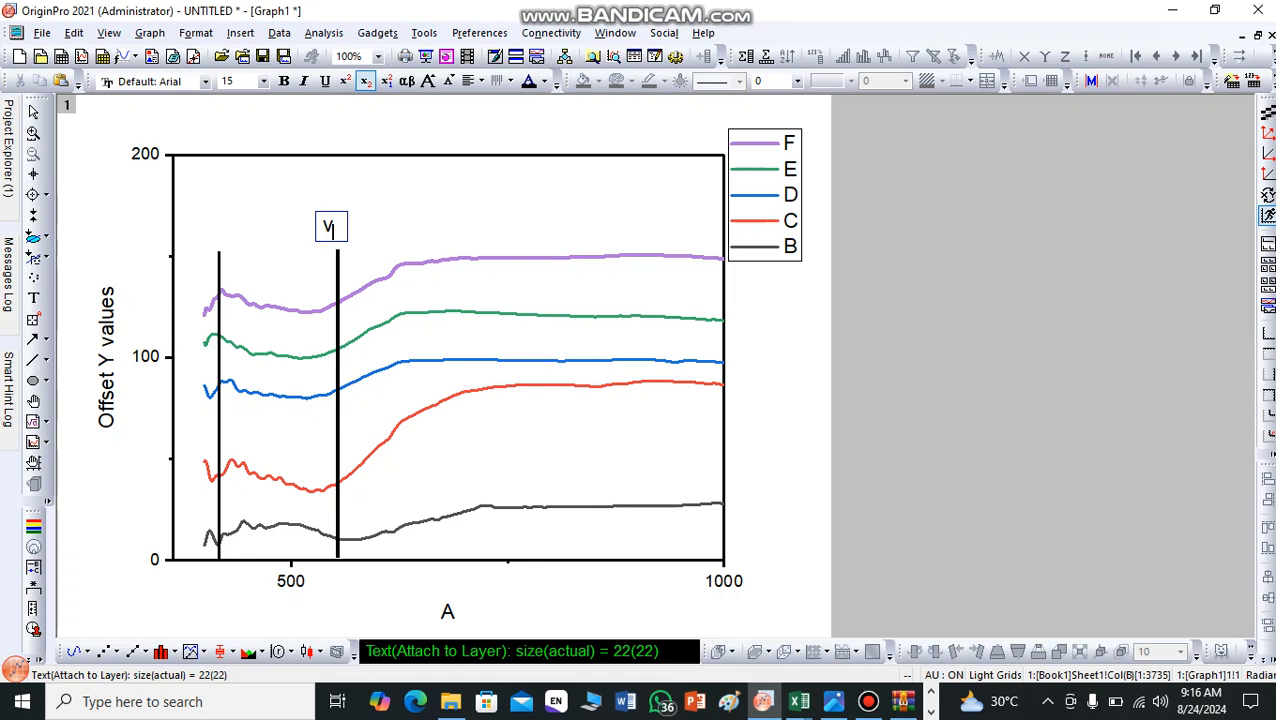
text(t)
Step: Copy the v label with subscript t and paste a copy near the upper end of the line at X about 417
key(ctrl+a)
key(ctrl+c)
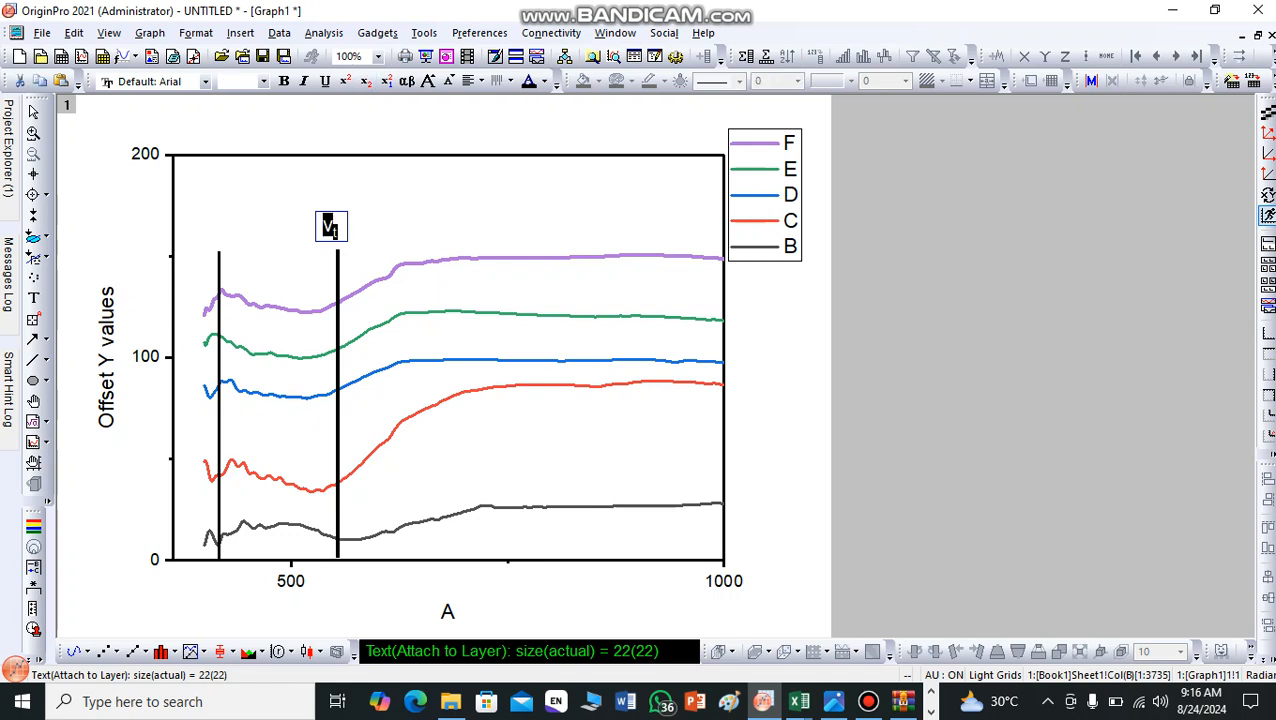
key(Escape)
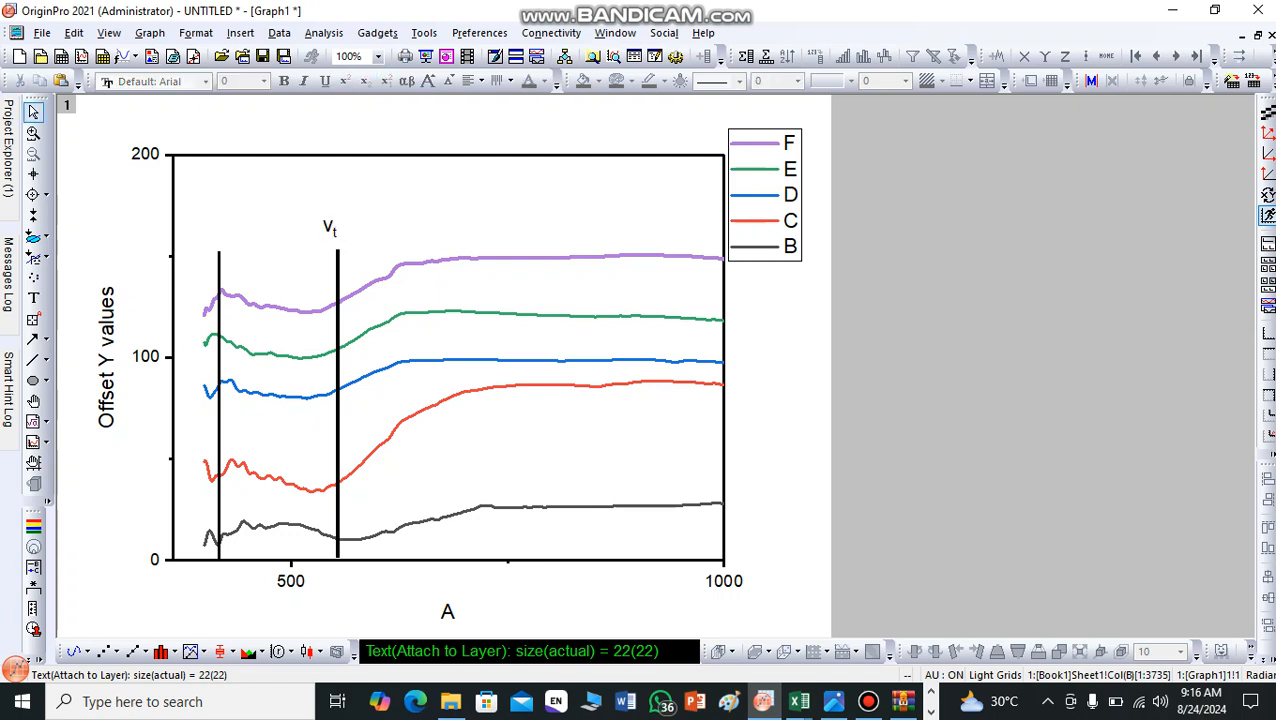
key(ctrl+v)
click(204, 240)
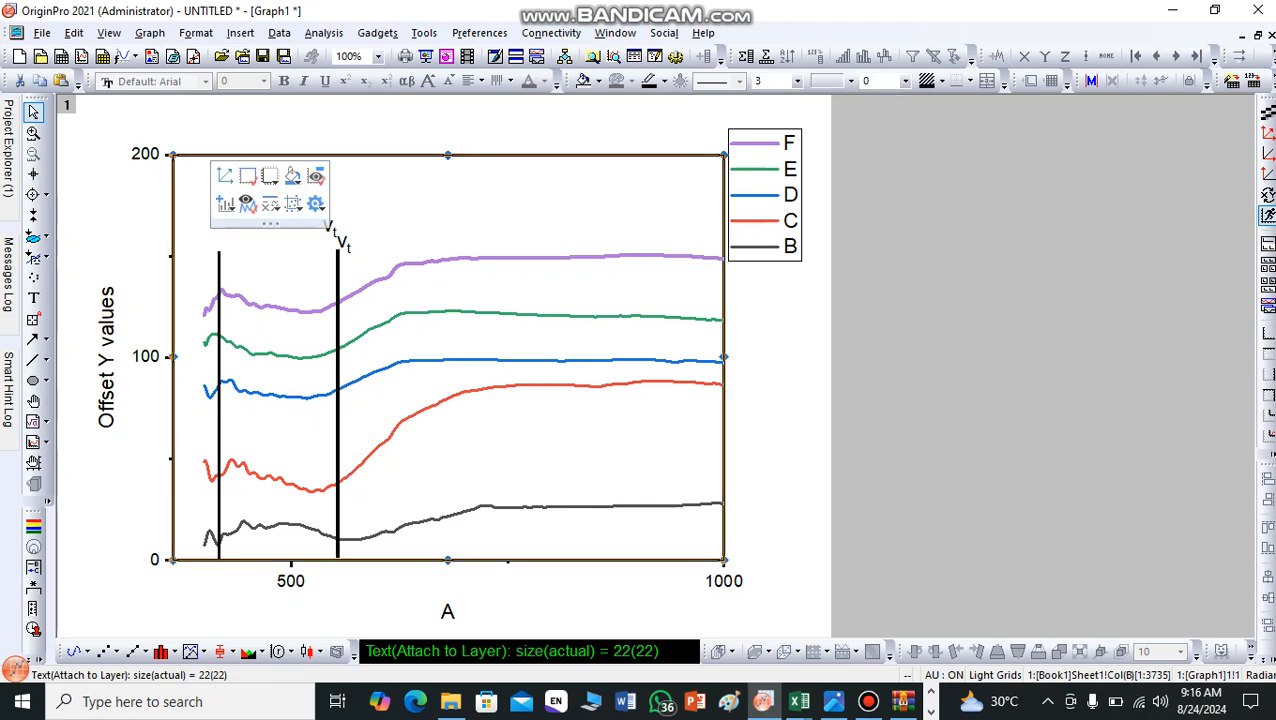
key(ctrl+v)
click(259, 244)
click(219, 259)
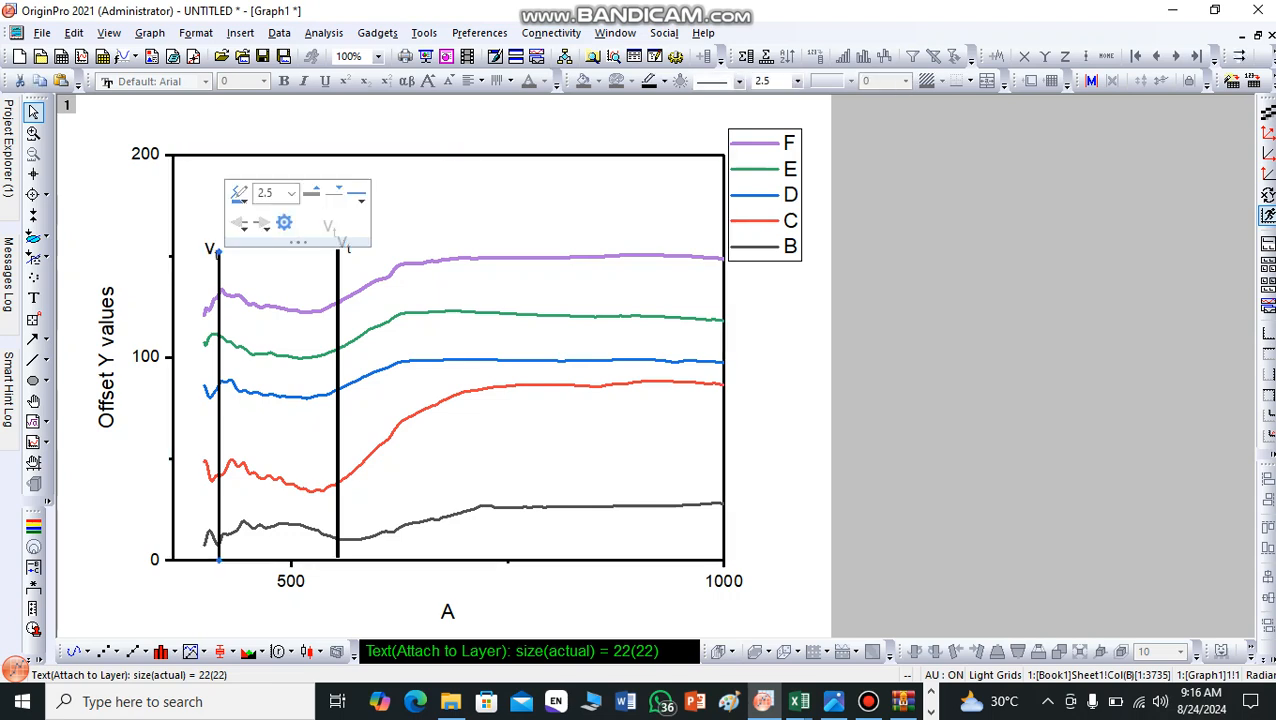
click(217, 255)
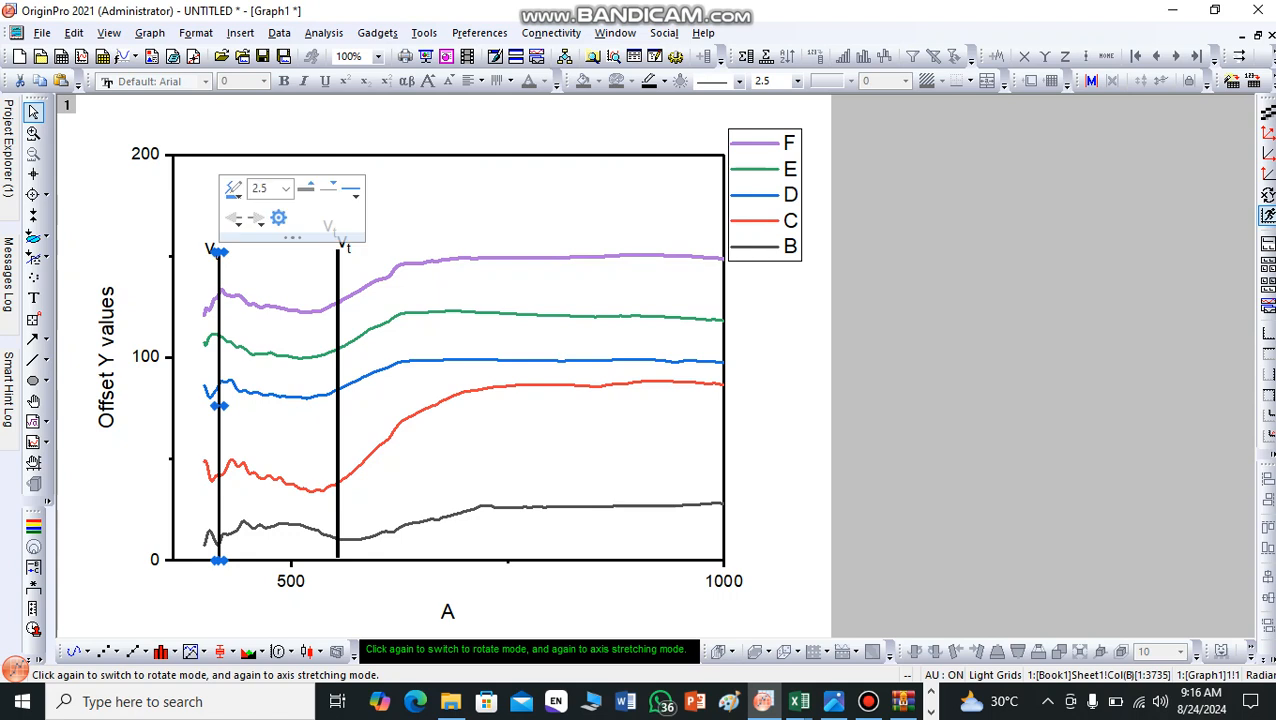
click(173, 247)
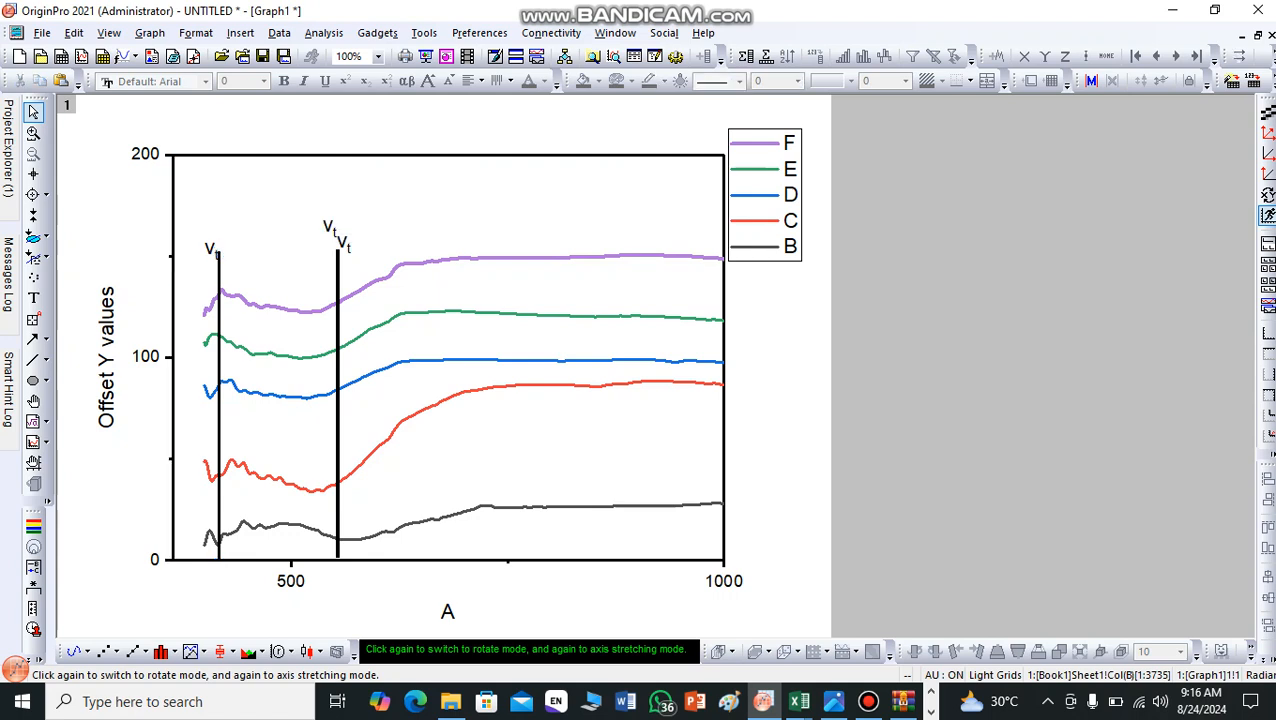
Step: Nudge the pasted label until it sits centred just above the vertical line at X about 417
click(212, 249)
key(Left)
key(Left)
key(Left)
key(Left)
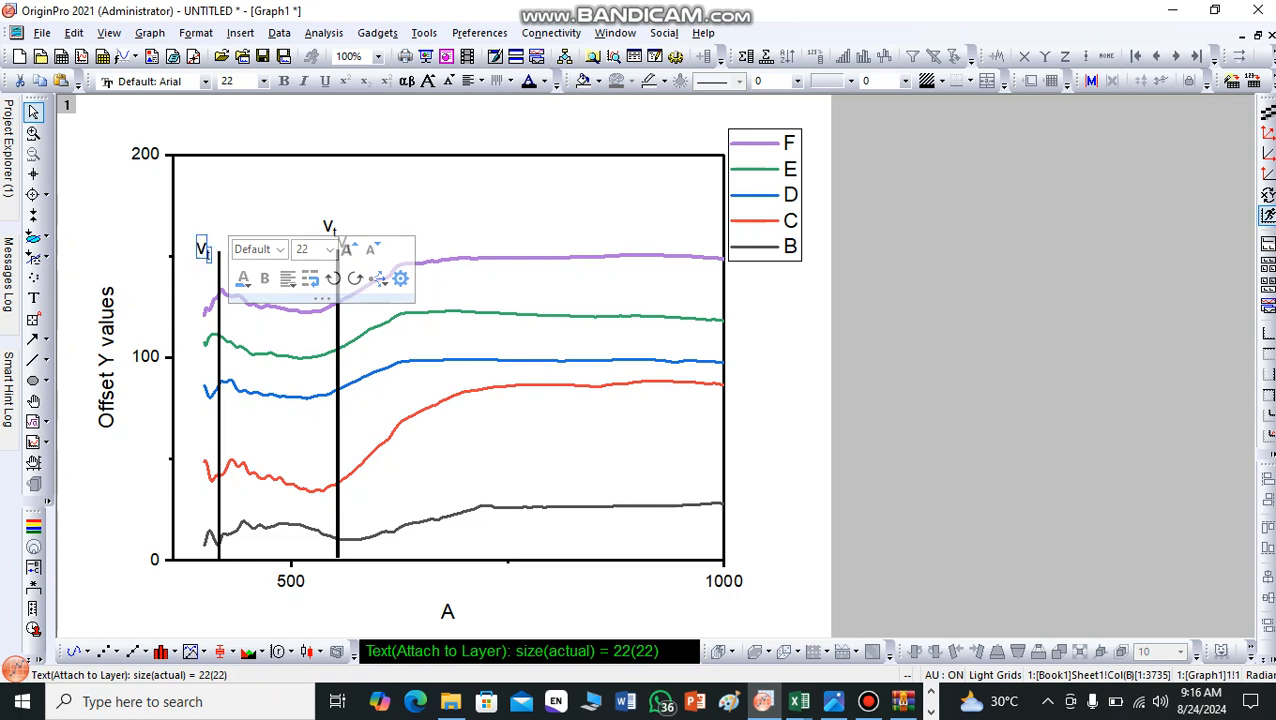
key(Right)
key(Right)
key(Right)
key(Right)
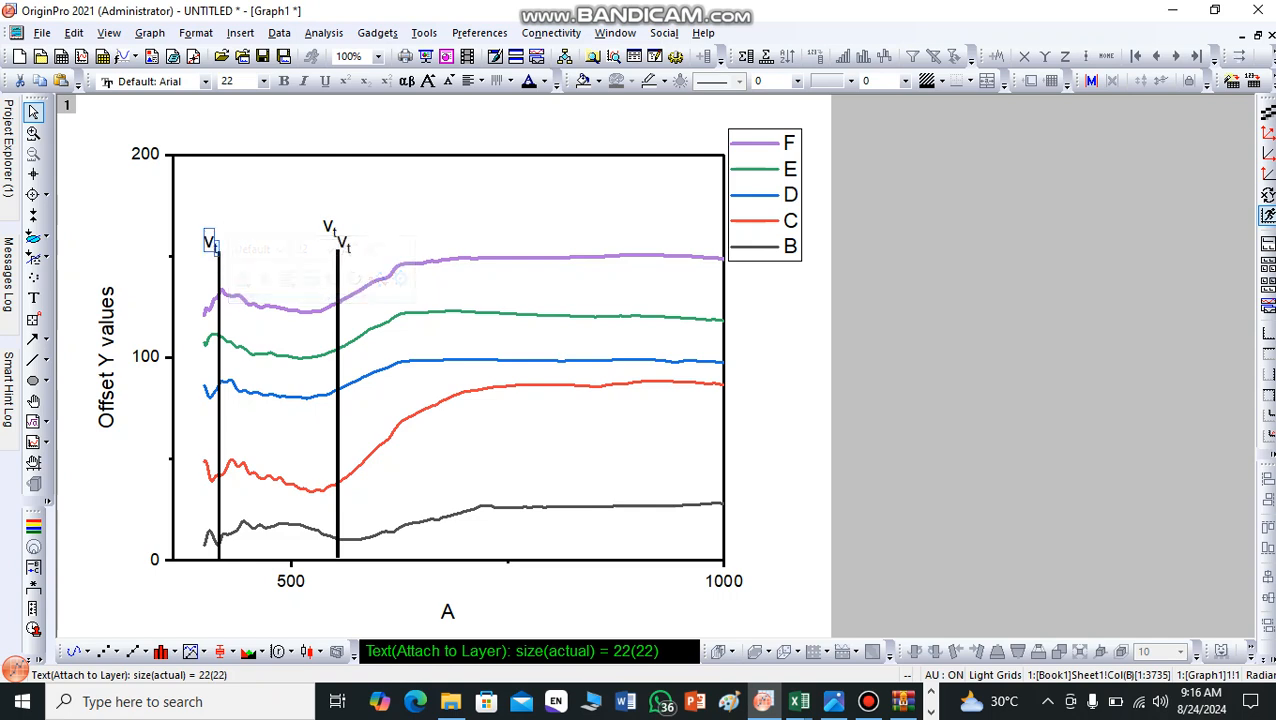
key(Up)
key(Up)
key(Up)
key(Right)
key(Right)
key(Right)
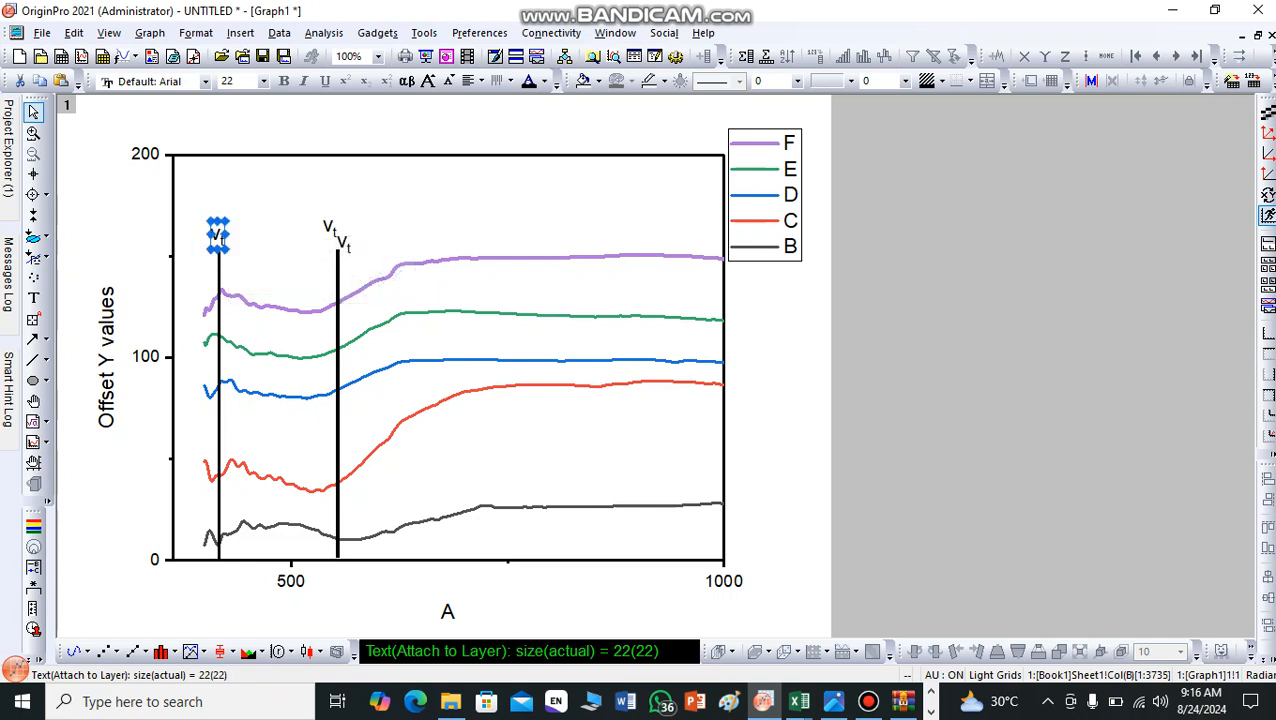
Step: Change the subscript of the label above the line at X about 417 to o, and delete the surplus label copy at the other line
double_click(216, 235)
key(Right)
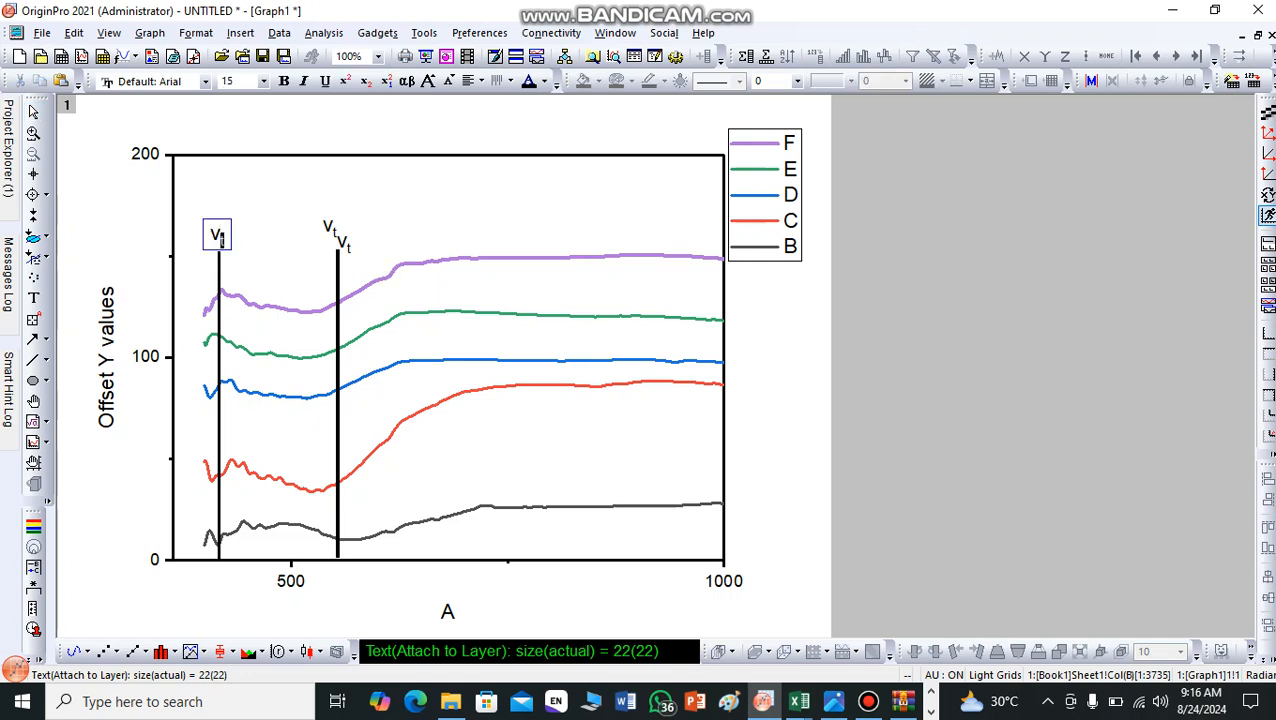
text(o)
key(Escape)
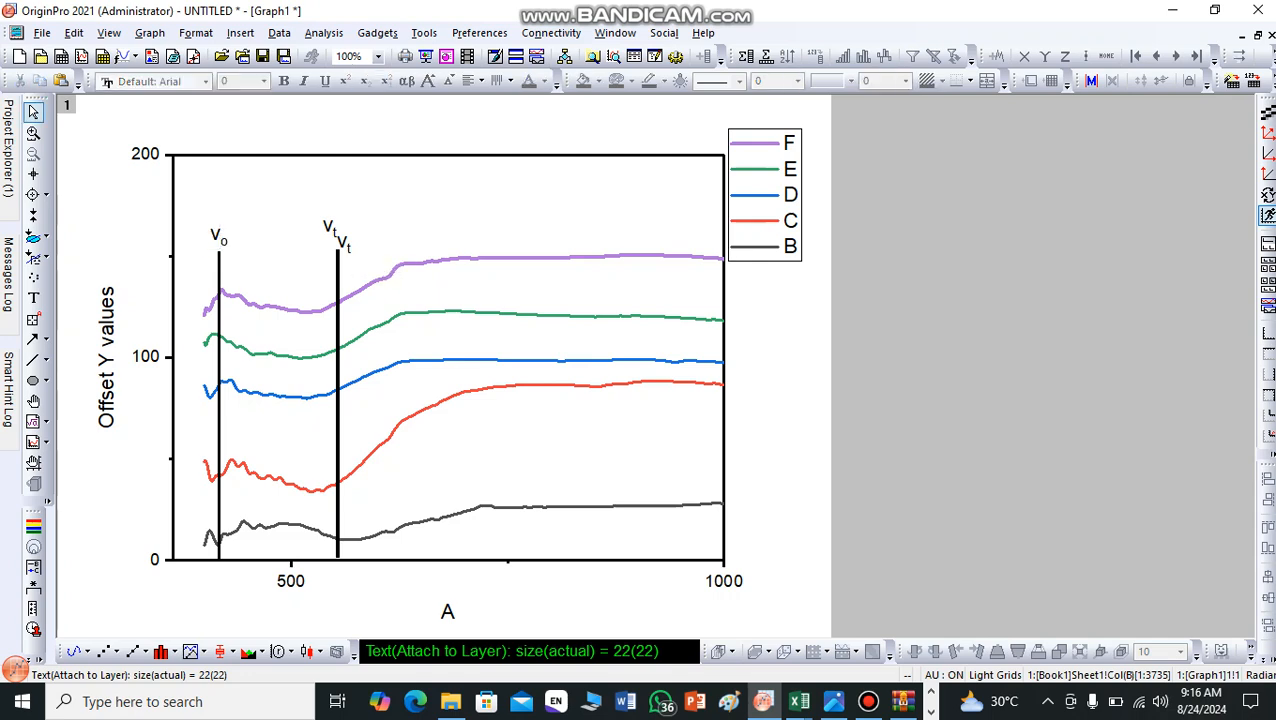
click(343, 242)
key(Delete)
Step: Replace the Y axis title with "Trasnmittance (%)" and delete the curve legend
double_click(107, 358)
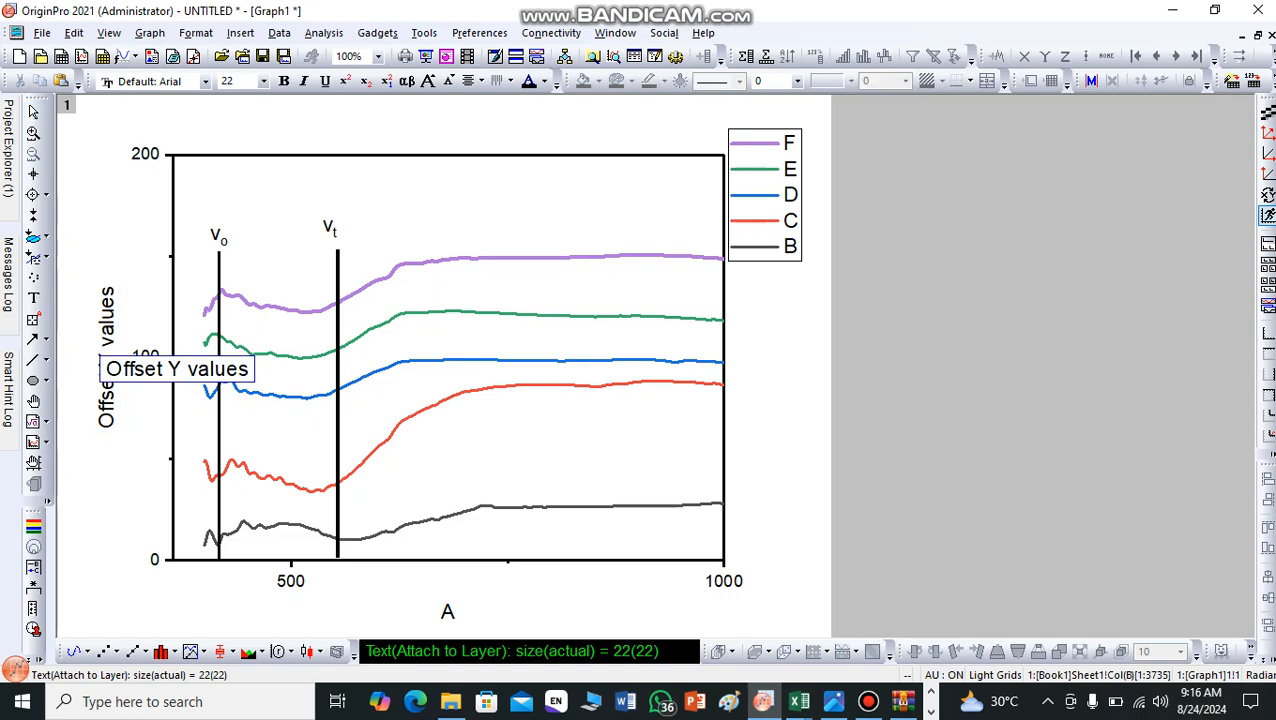
key(ctrl+a)
key(Delete)
text(T)
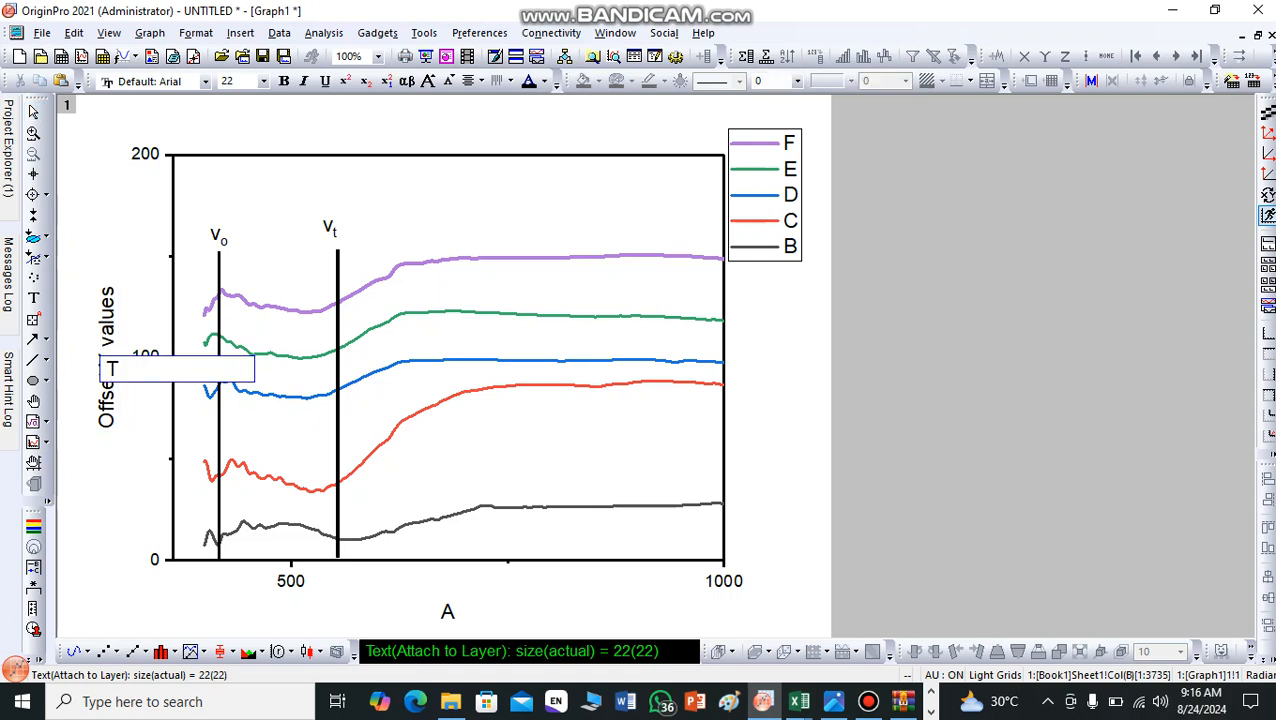
text(rasnmittanc)
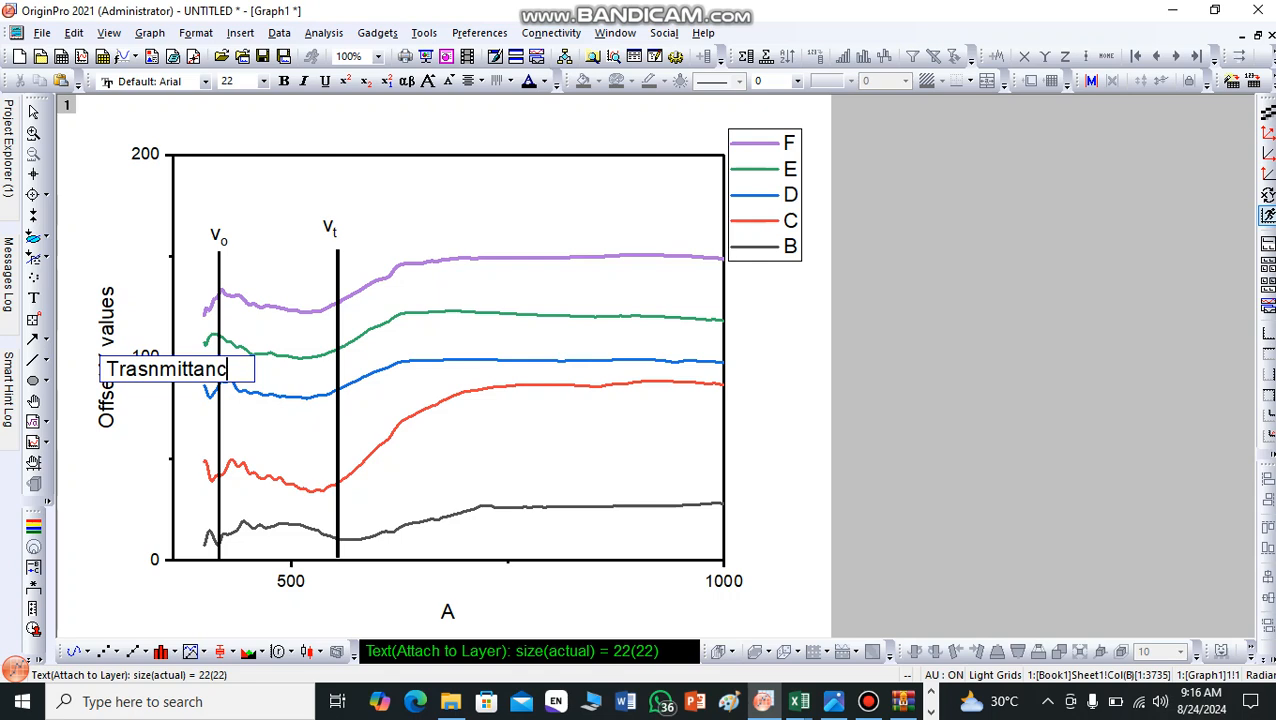
text(e (%()
key(BackSpace)
text())
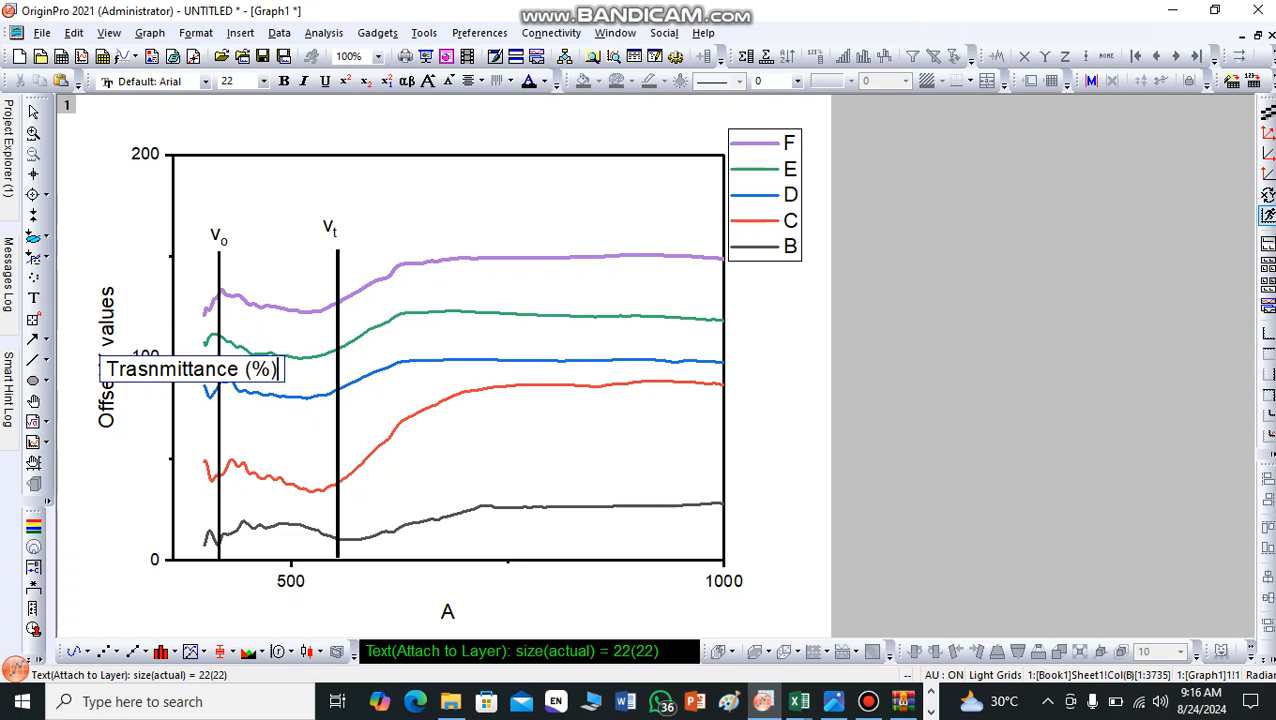
key(Escape)
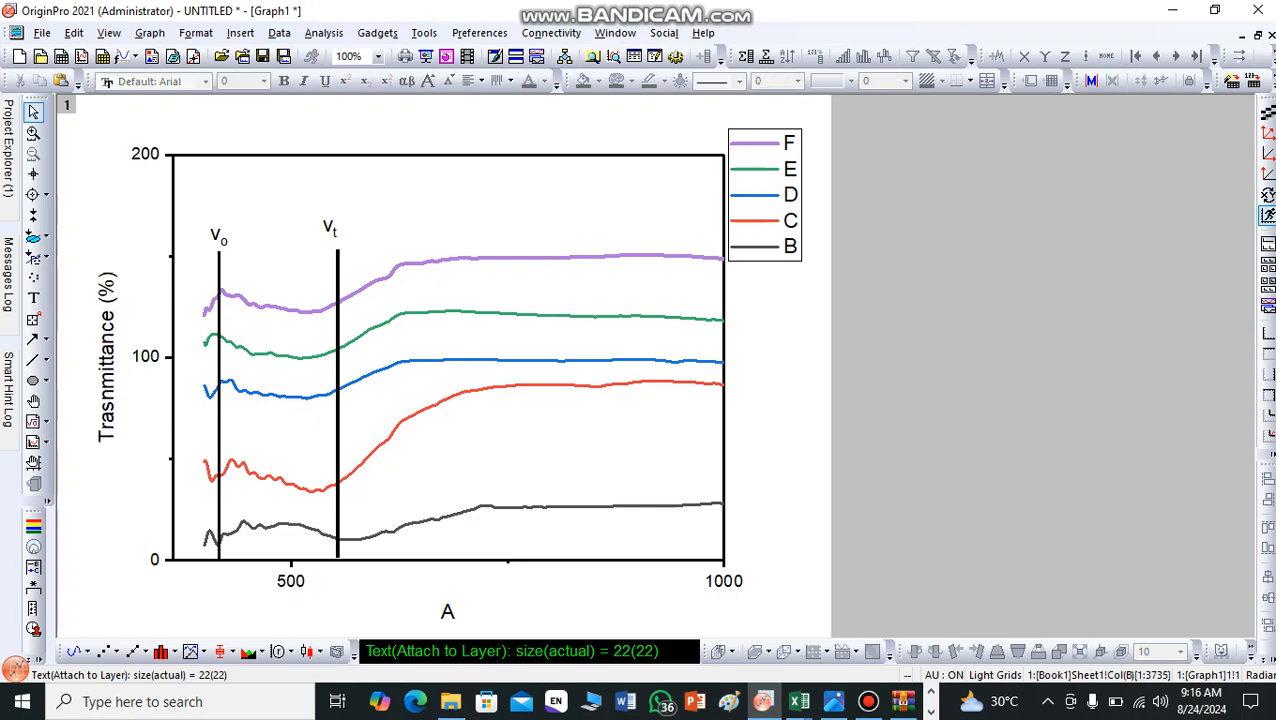
click(752, 194)
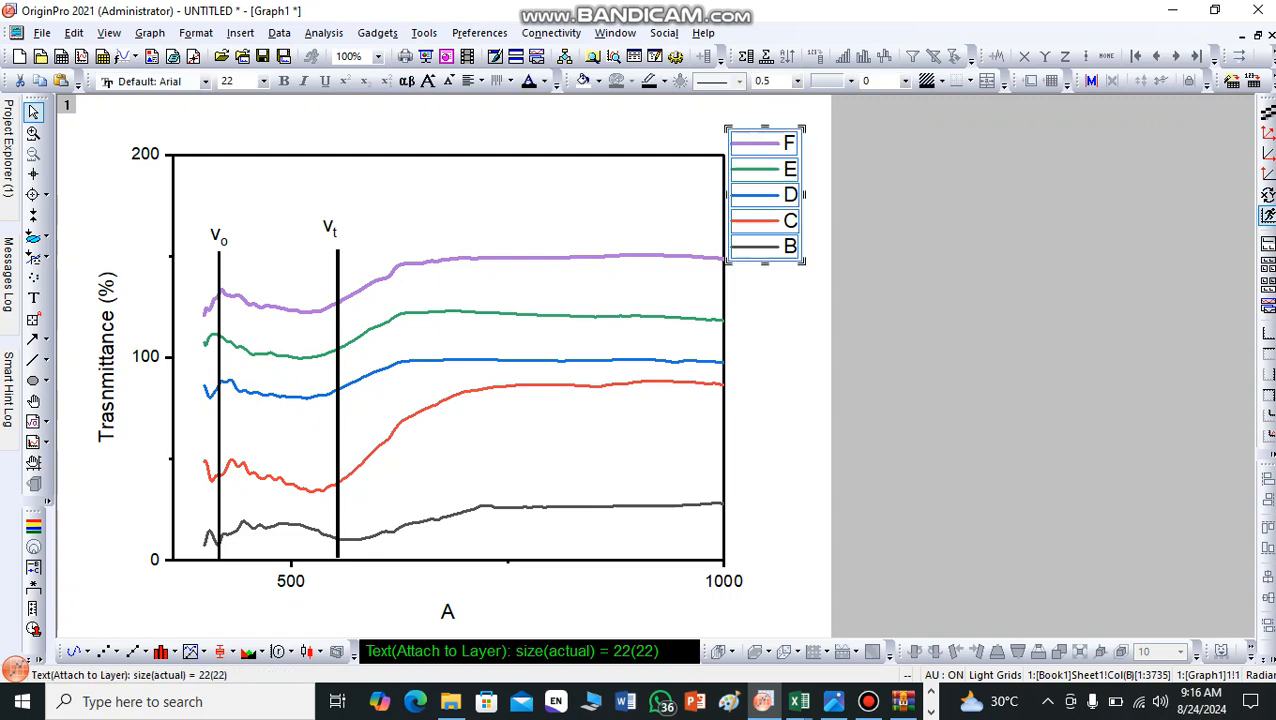
key(Delete)
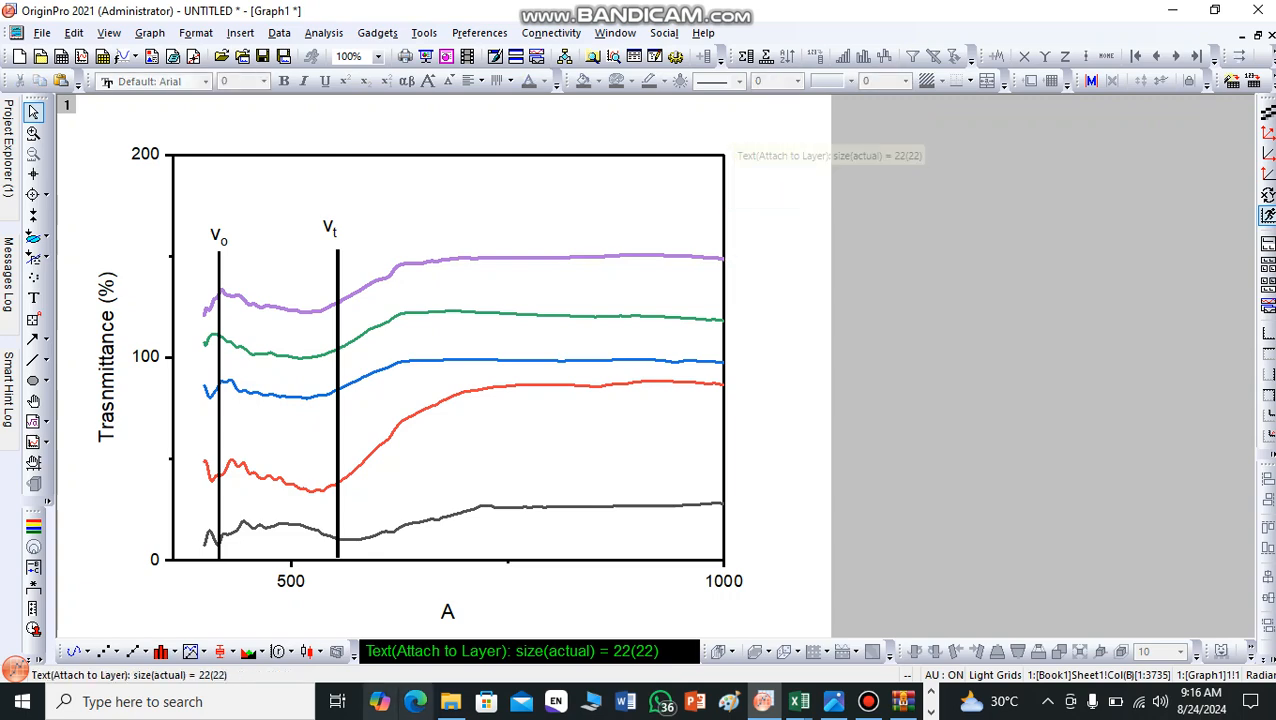
Step: Replace the X axis title with "wavenumber (cm-1)" and format the -1 as superscript
double_click(446, 612)
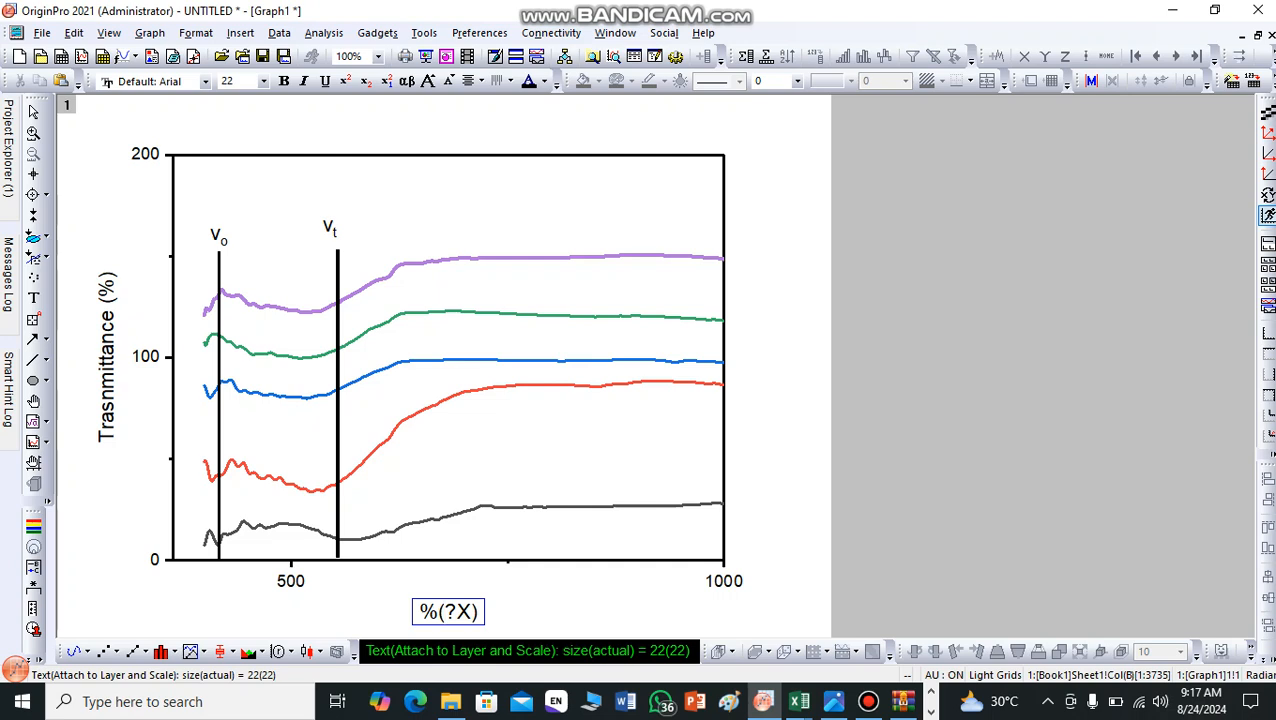
key(ctrl+a)
text(wave)
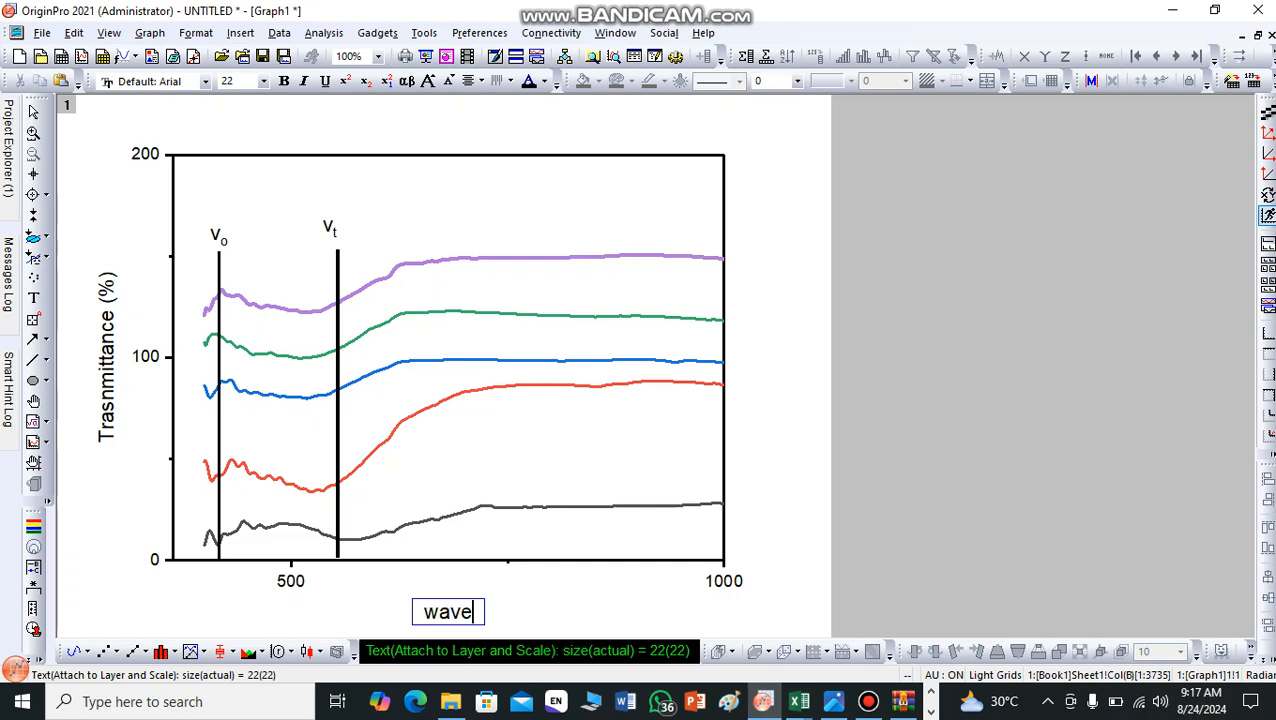
text(numbe)
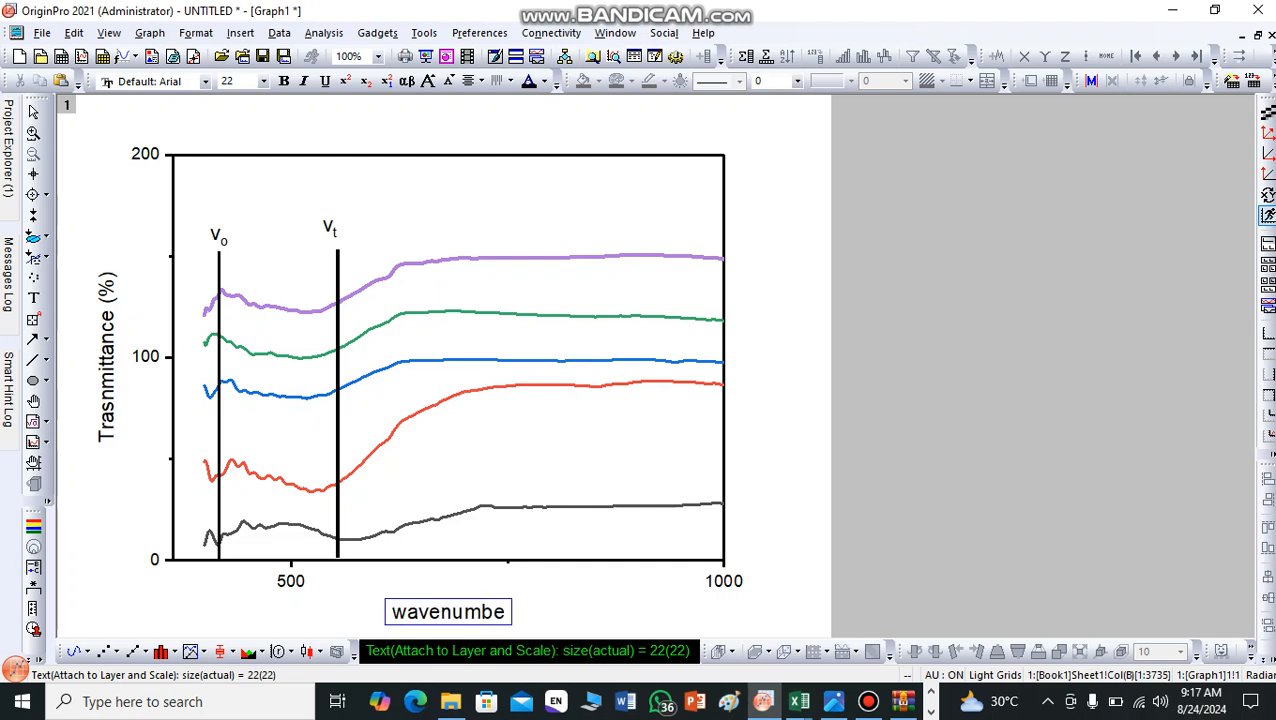
text(r ()
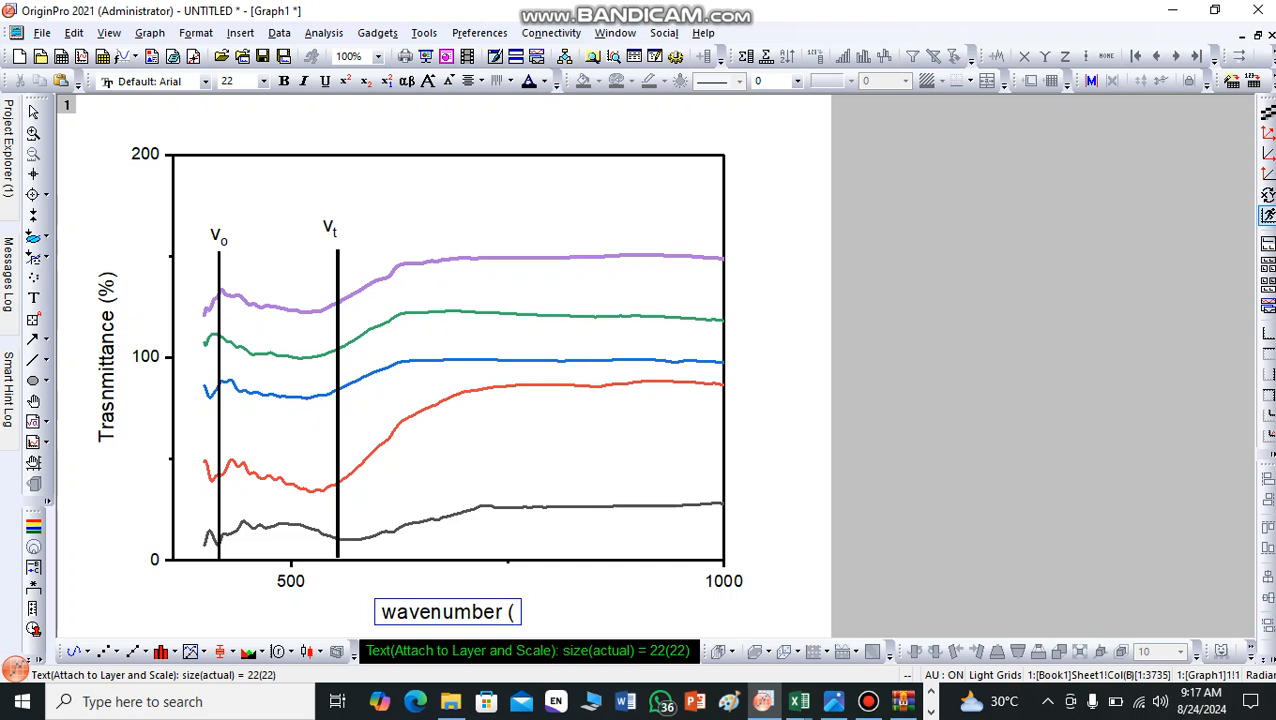
text(cm-)
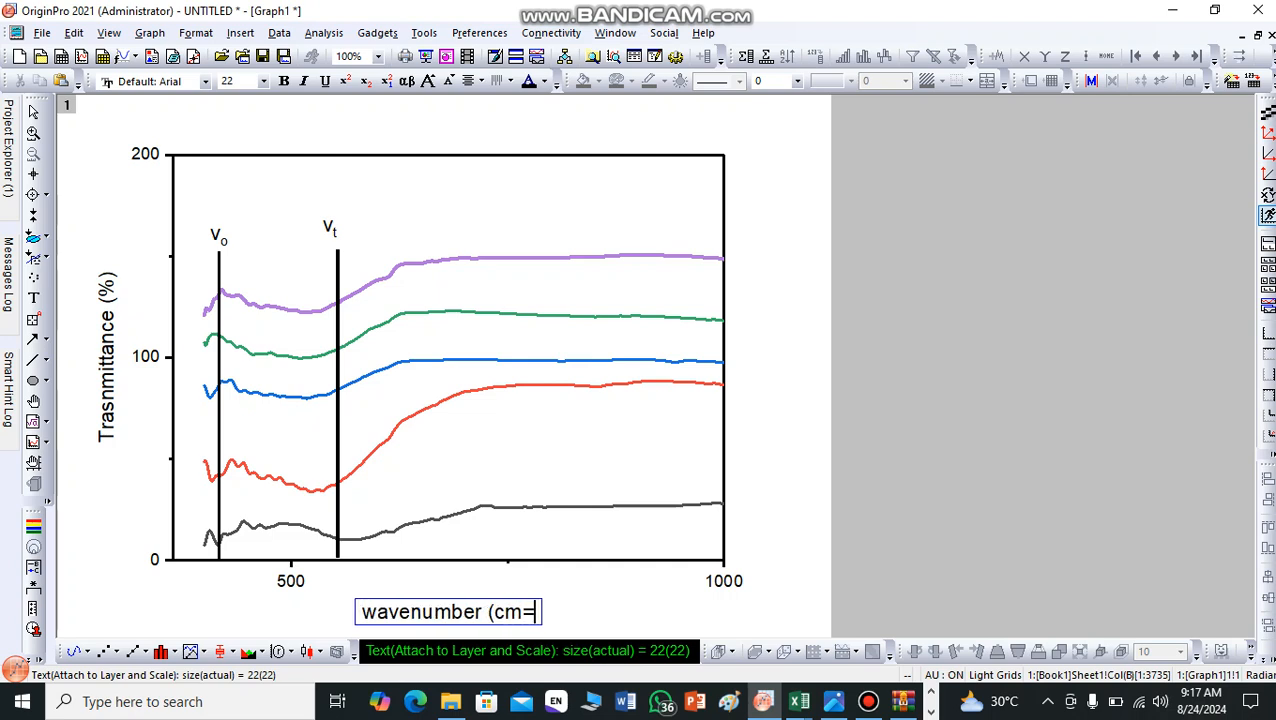
text(1))
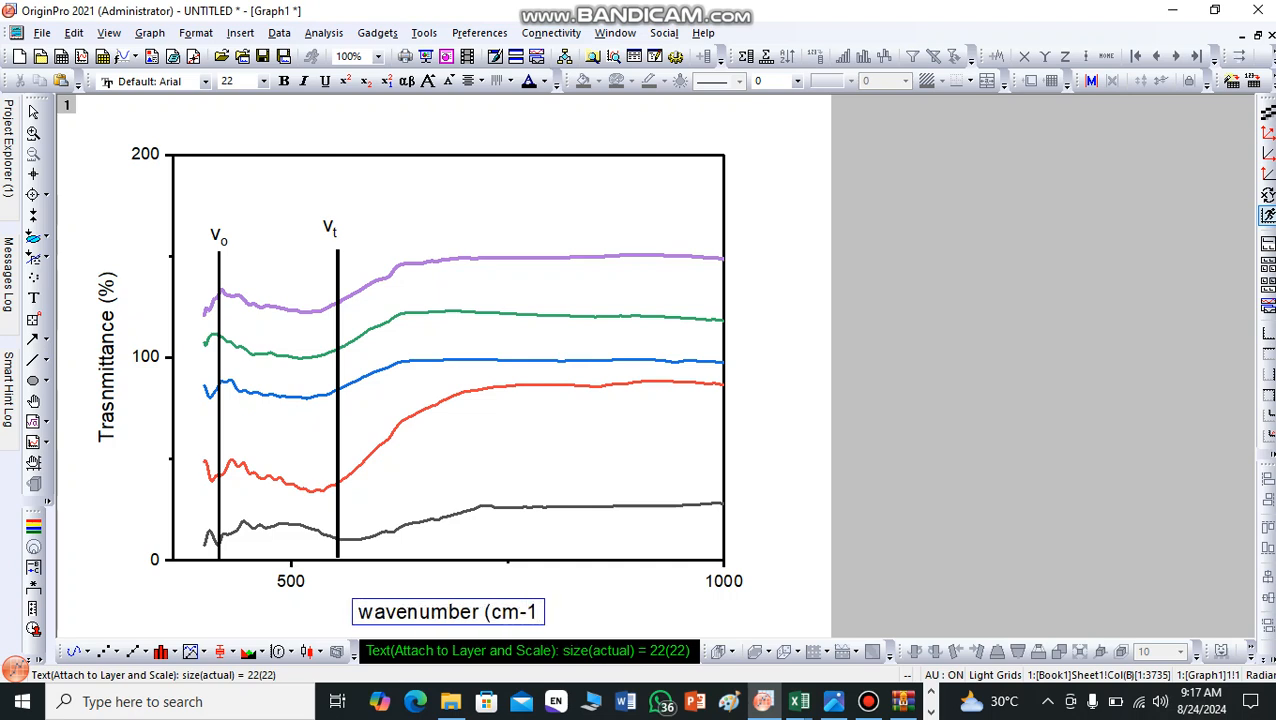
key(Left)
key(shift+Left)
key(shift+Left)
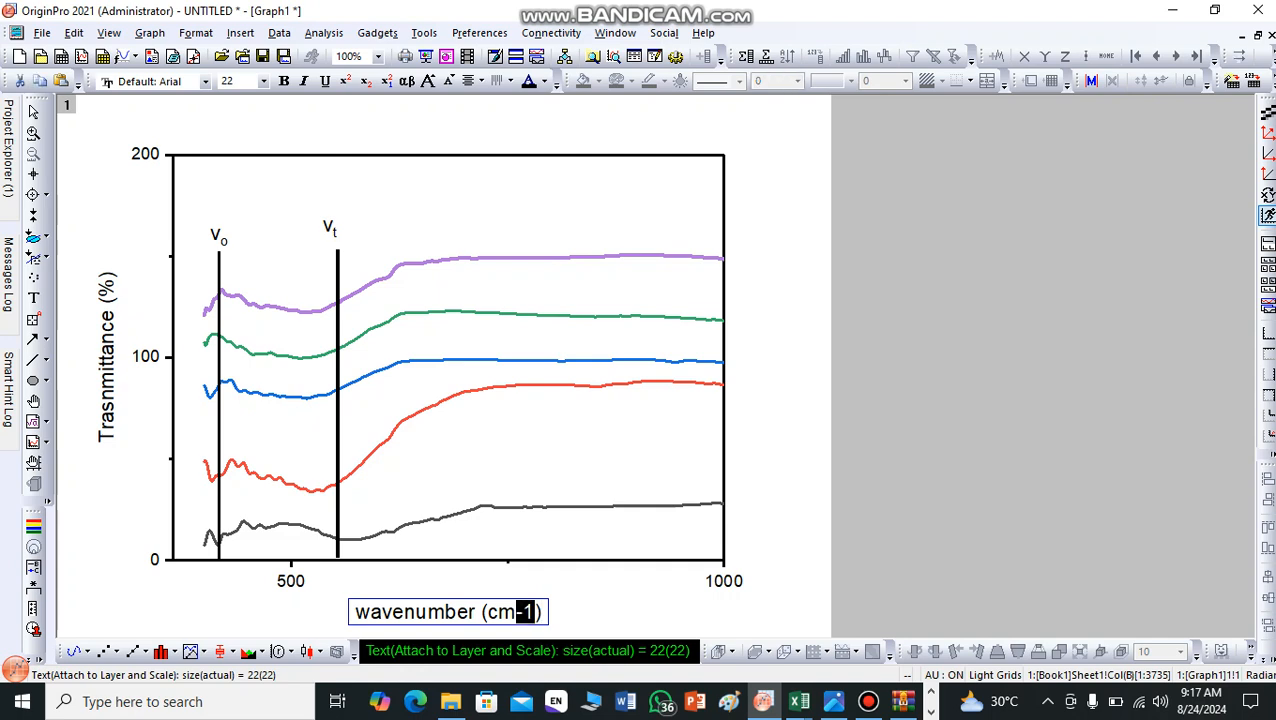
click(345, 81)
click(920, 380)
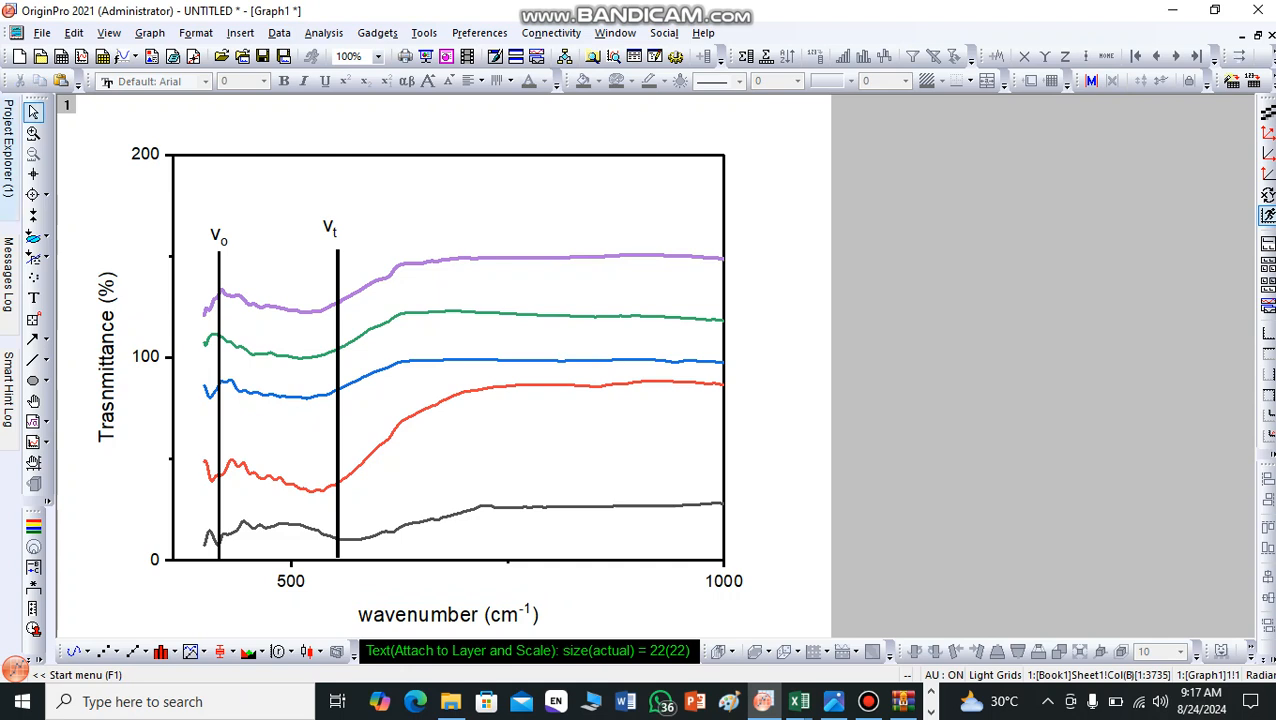
Step: Read the coordinates of each of the five curves' dips near the v label with subscript t using the Screen Reader
click(33, 174)
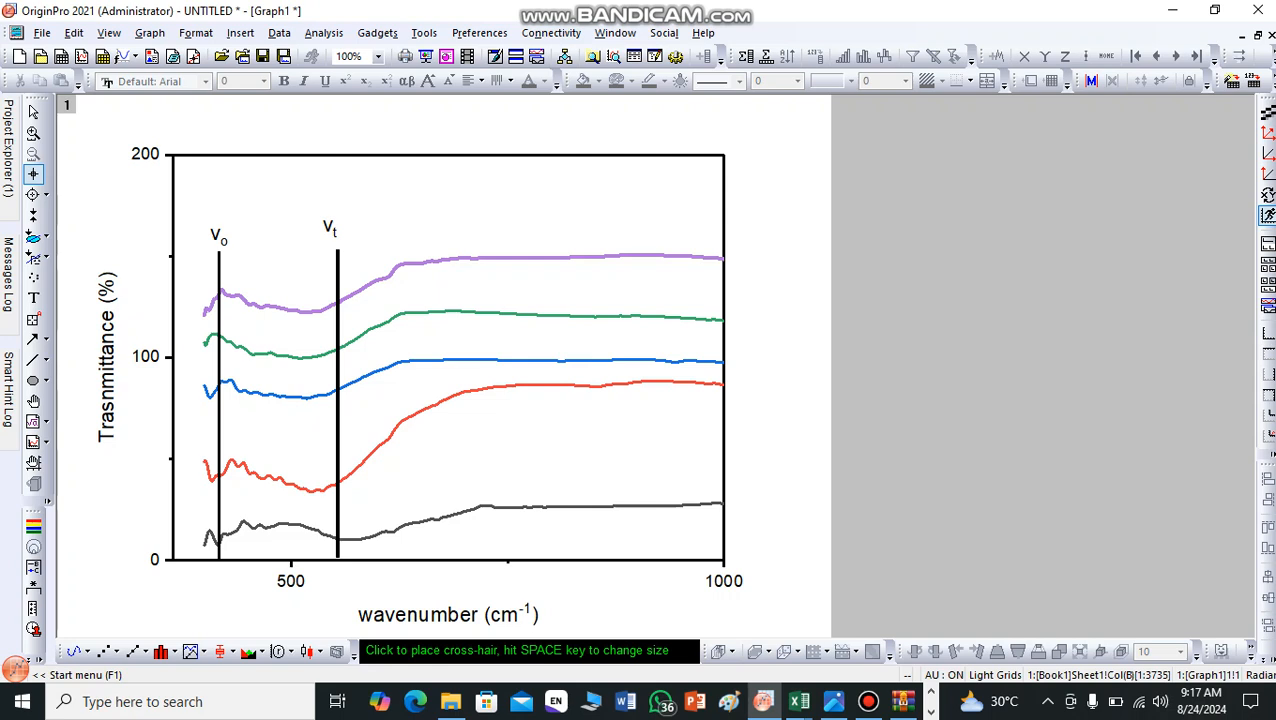
click(341, 539)
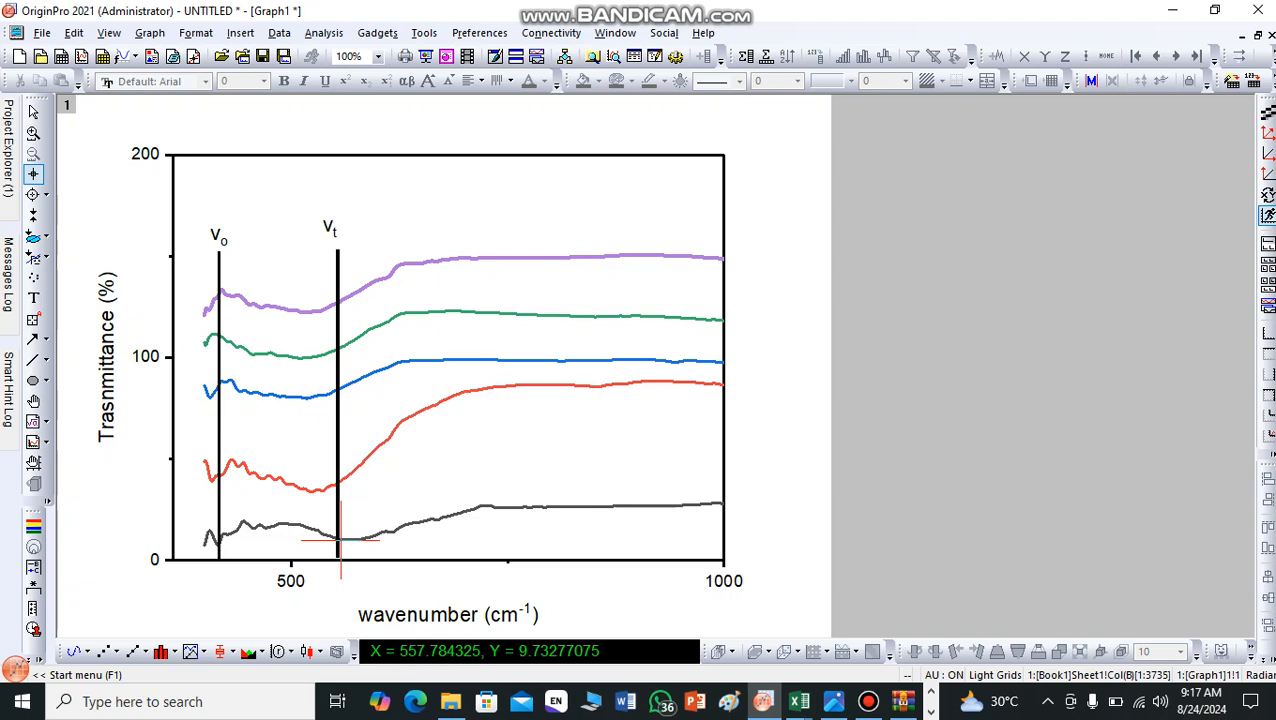
click(333, 487)
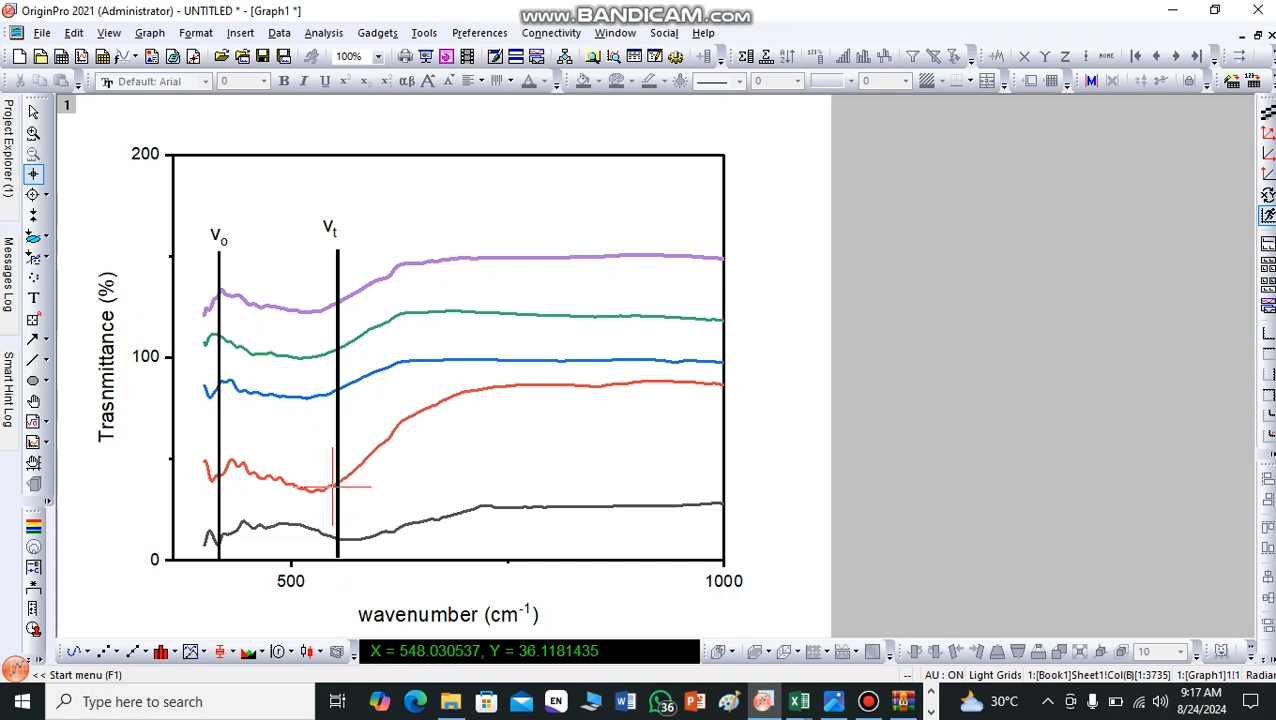
click(329, 395)
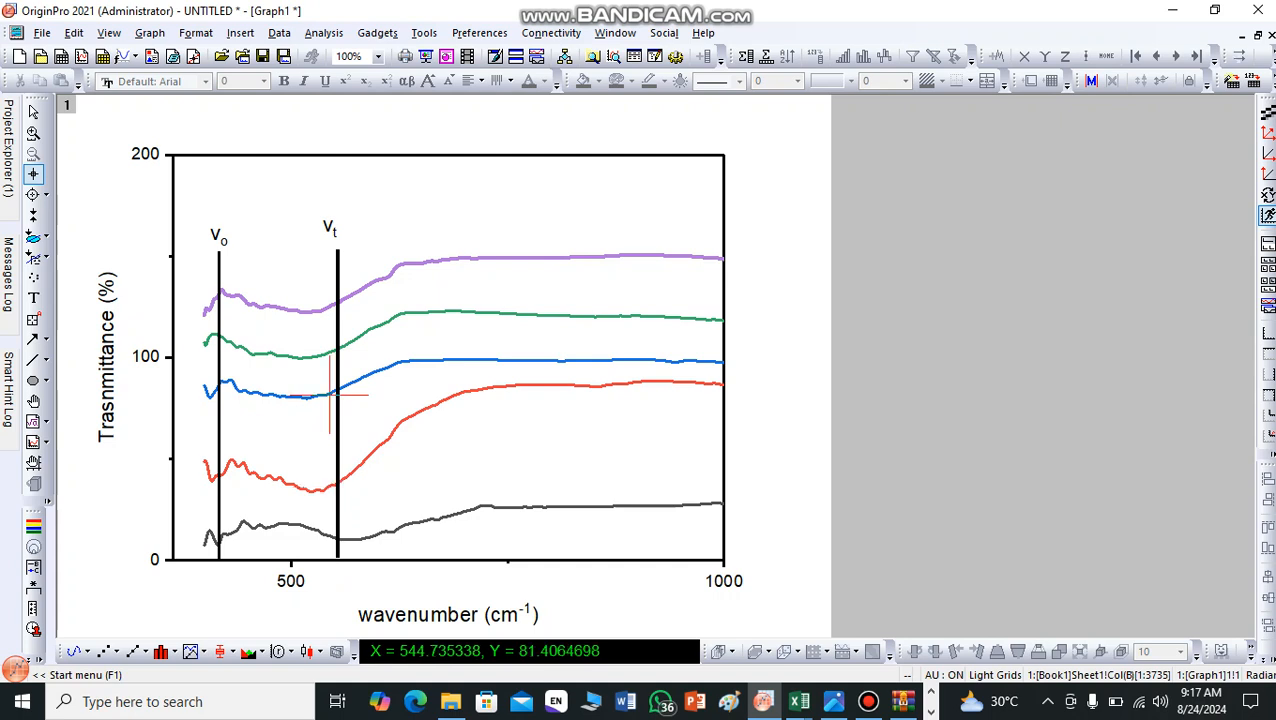
click(316, 357)
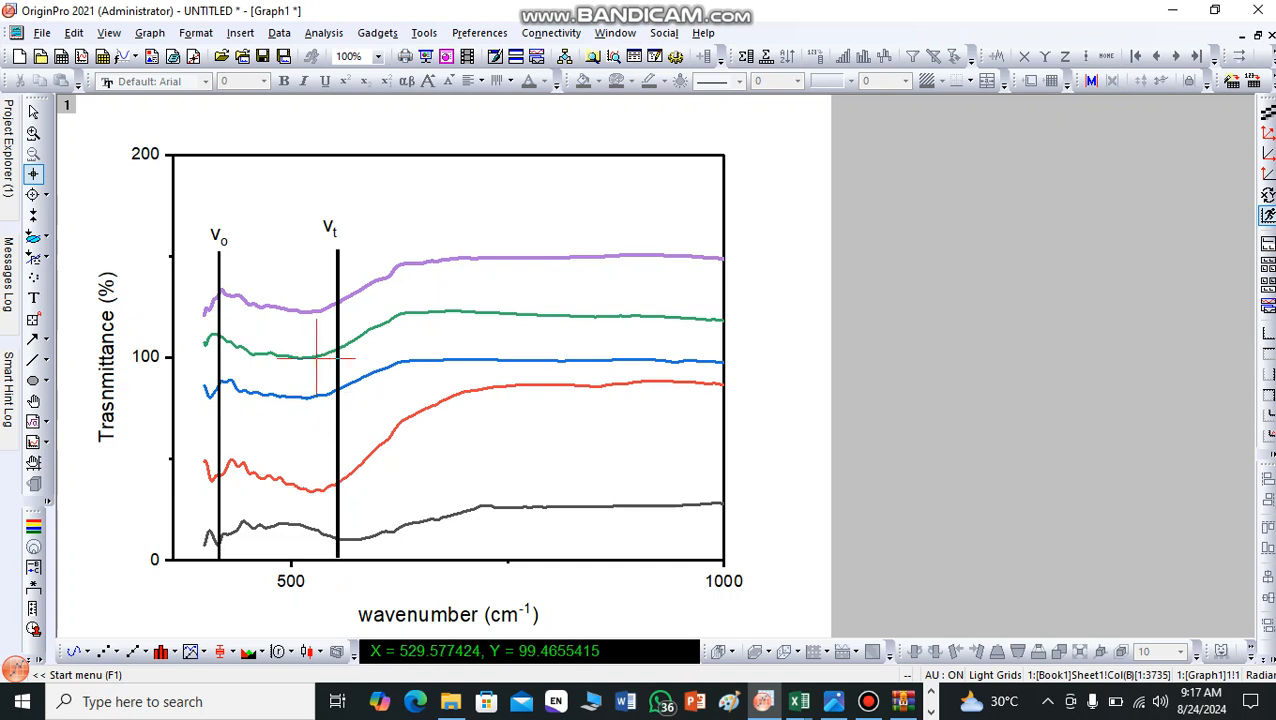
click(320, 309)
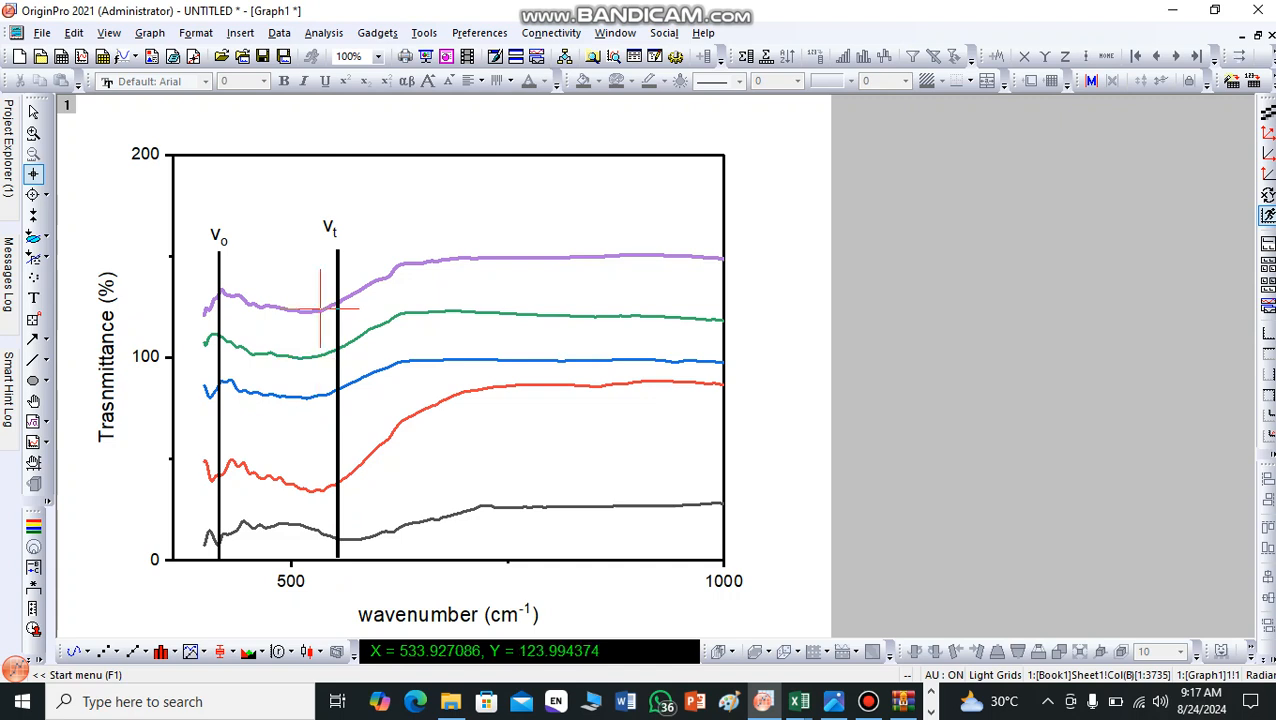
click(305, 312)
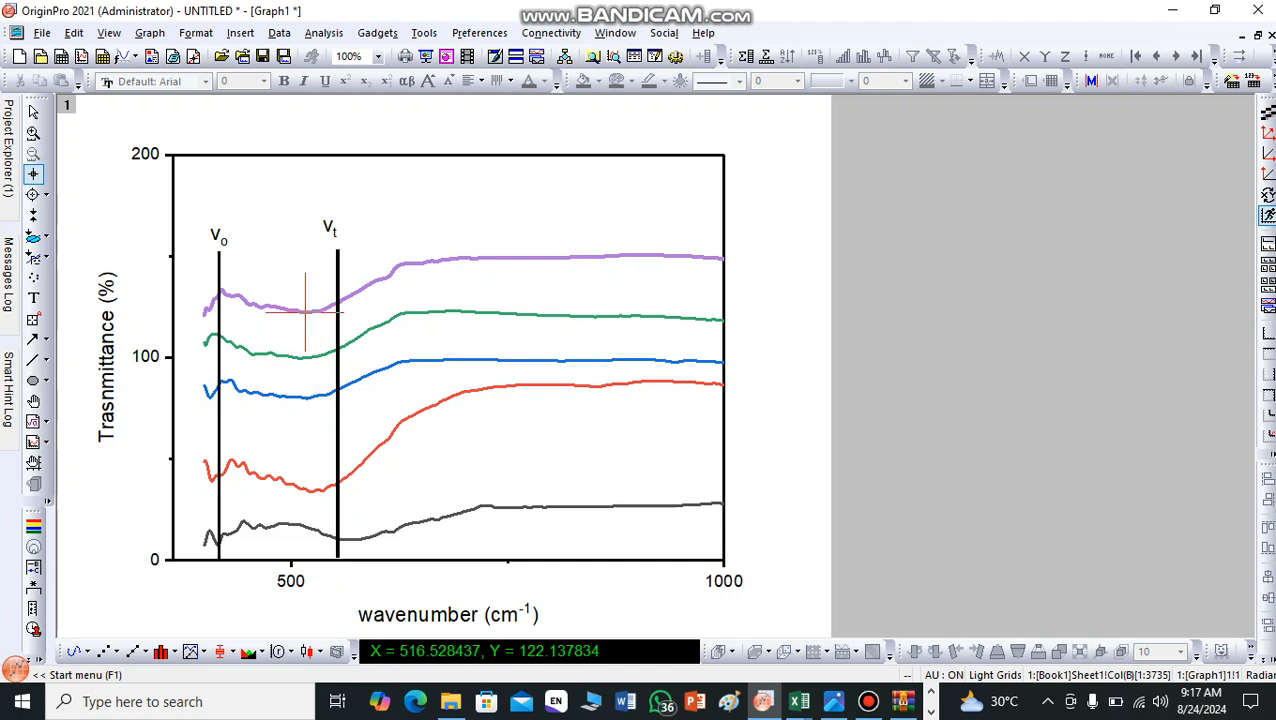
click(311, 312)
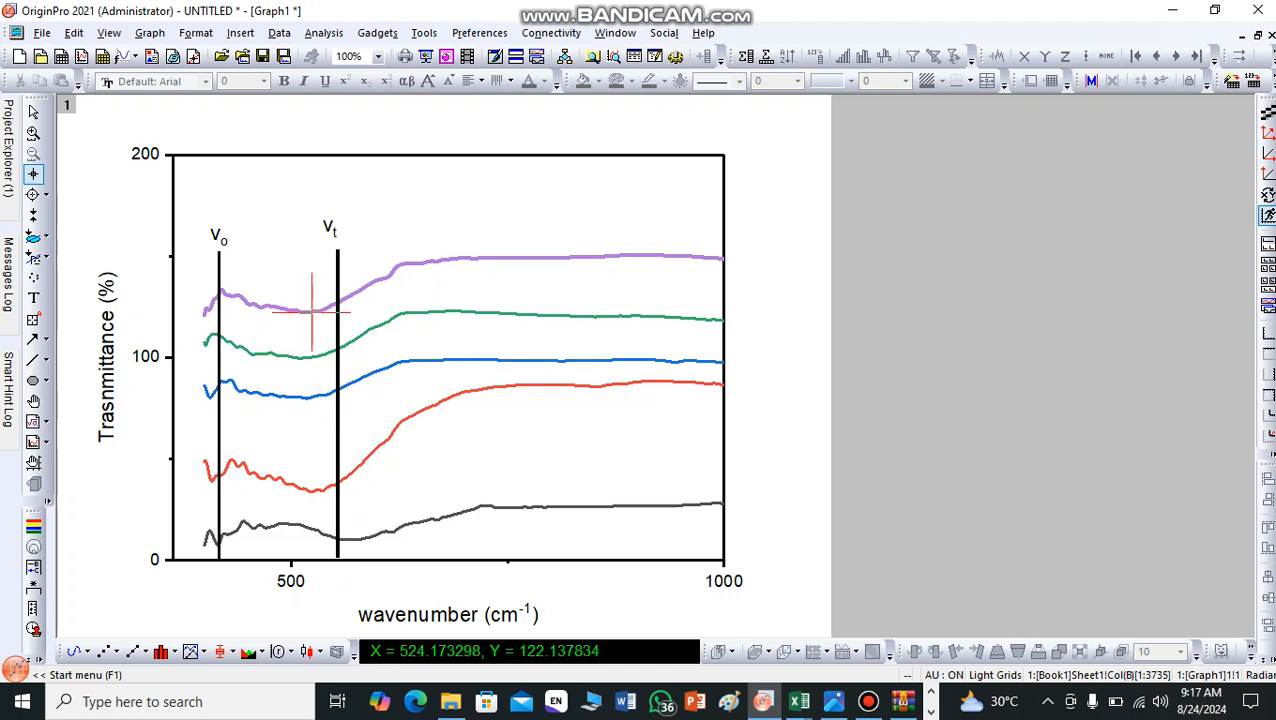
click(33, 111)
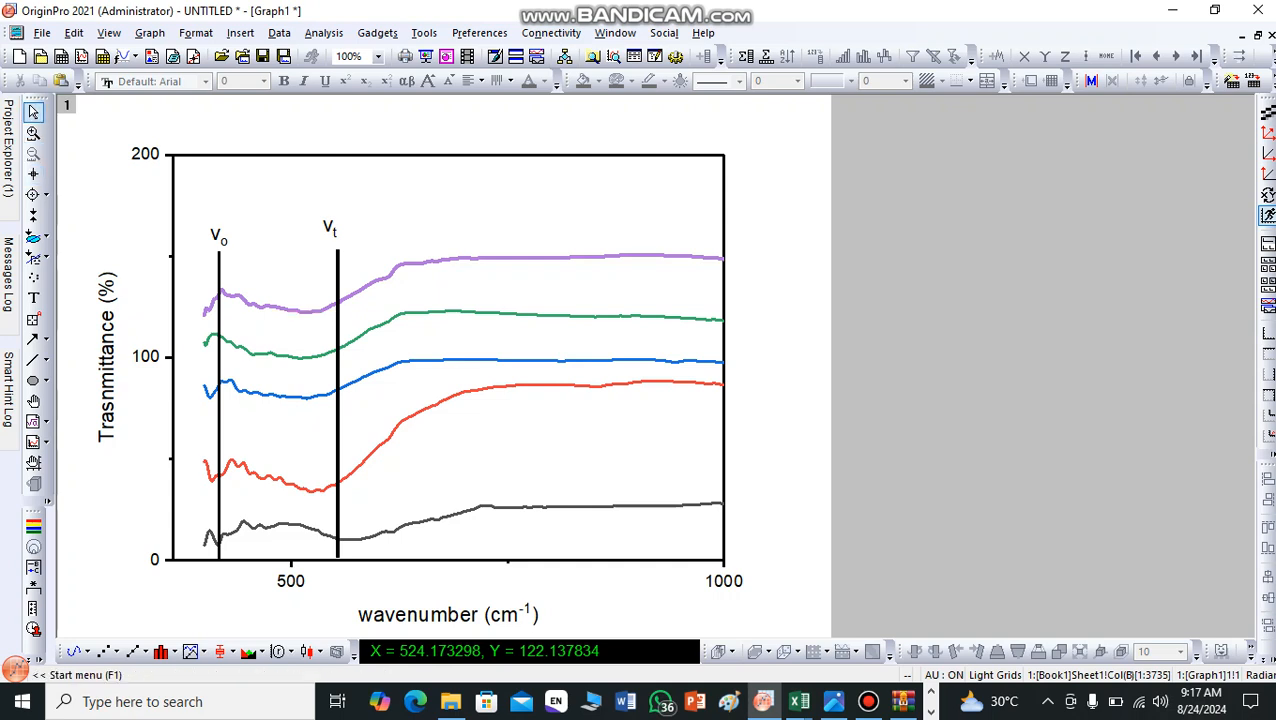